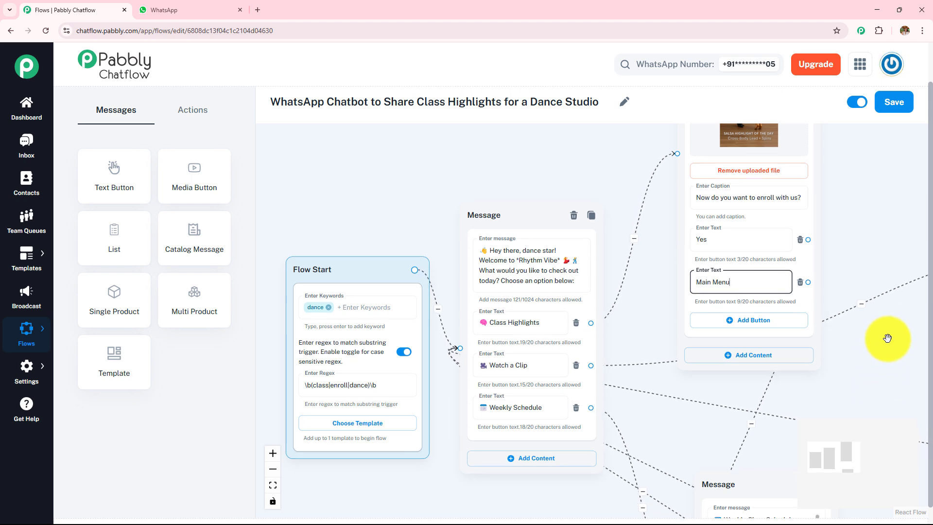
Step: Examine the dance studio chatbot flow from the start trigger through its media, schedule, question, payment and thank-you messages
scroll(887, 338, "down", 3)
left_click_drag(835, 338, 527, 313)
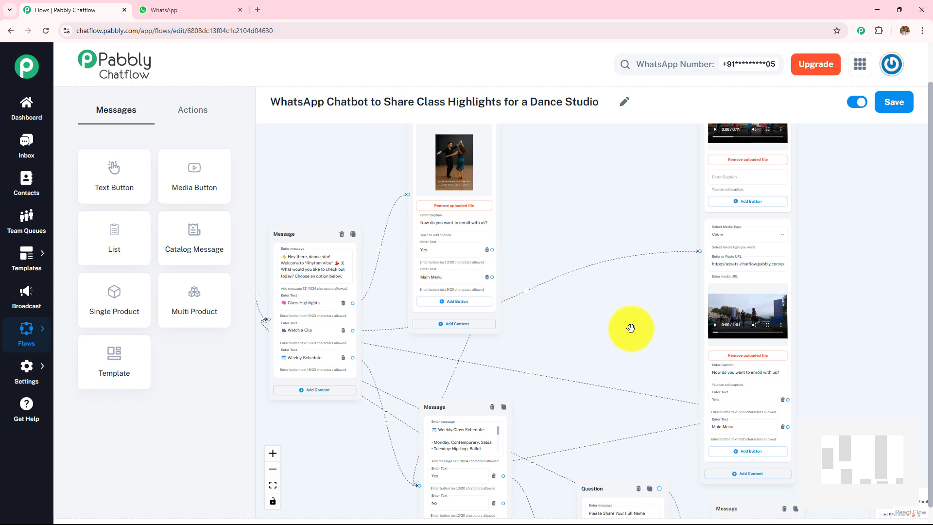
left_click_drag(635, 313, 647, 424)
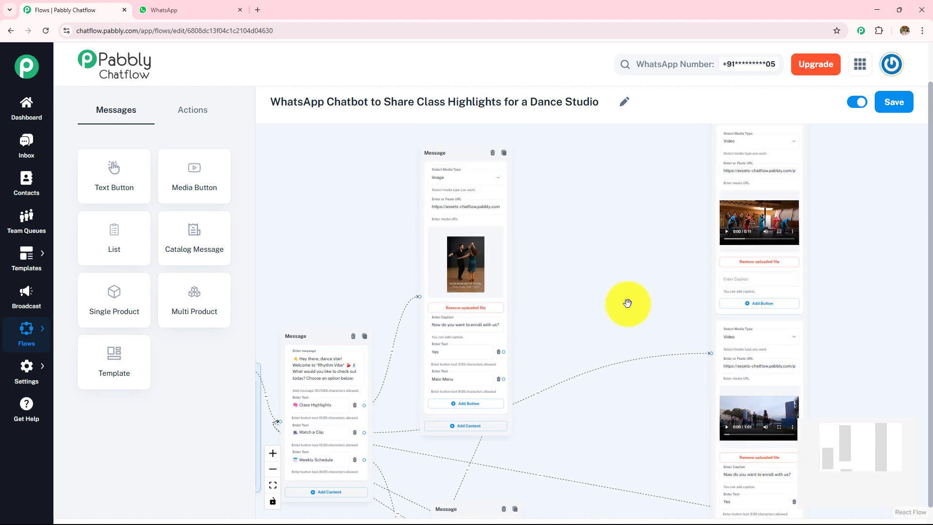
left_click_drag(562, 315, 691, 162)
scroll(725, 285, "down", 5)
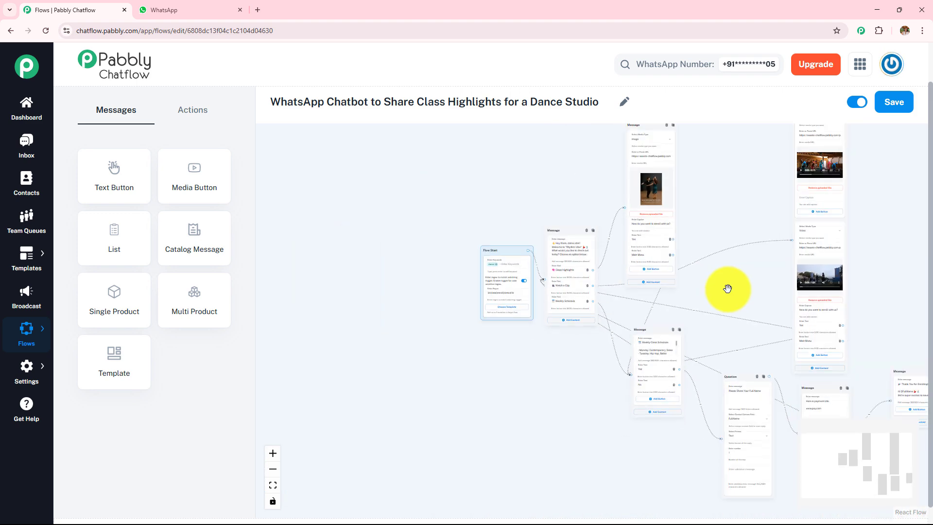
left_click_drag(727, 289, 541, 183)
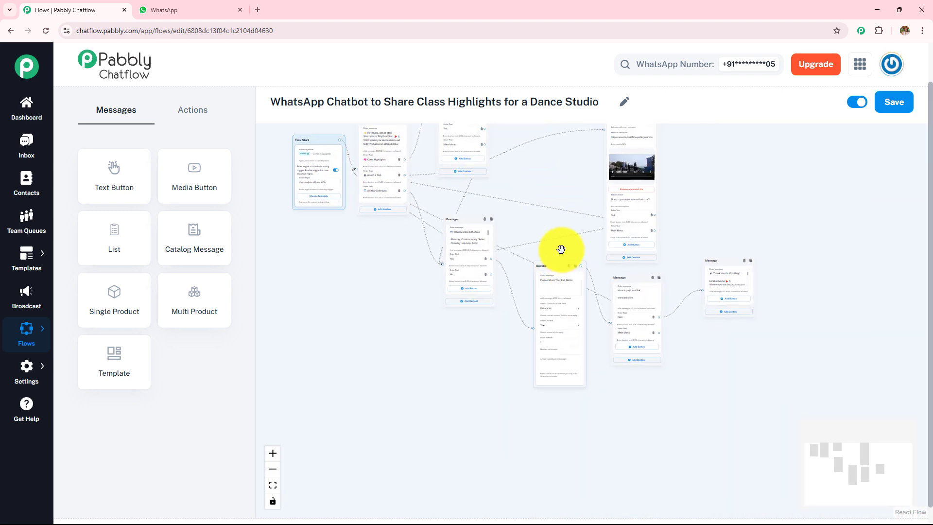
scroll(561, 249, "up", 5)
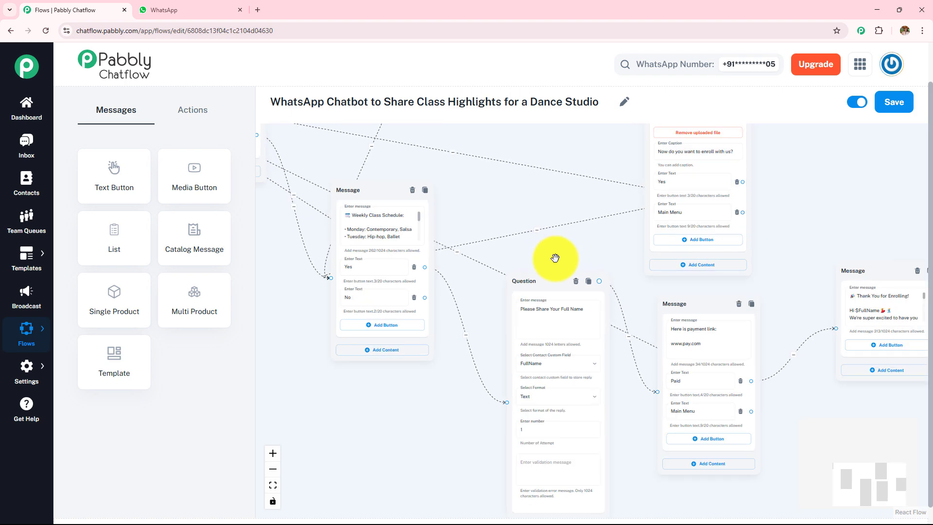
left_click_drag(576, 258, 852, 489)
Step: Switch to WhatsApp and send "Hey, i want to enroll in your dance class" to the Pabbly Chatflow chat
left_click(198, 10)
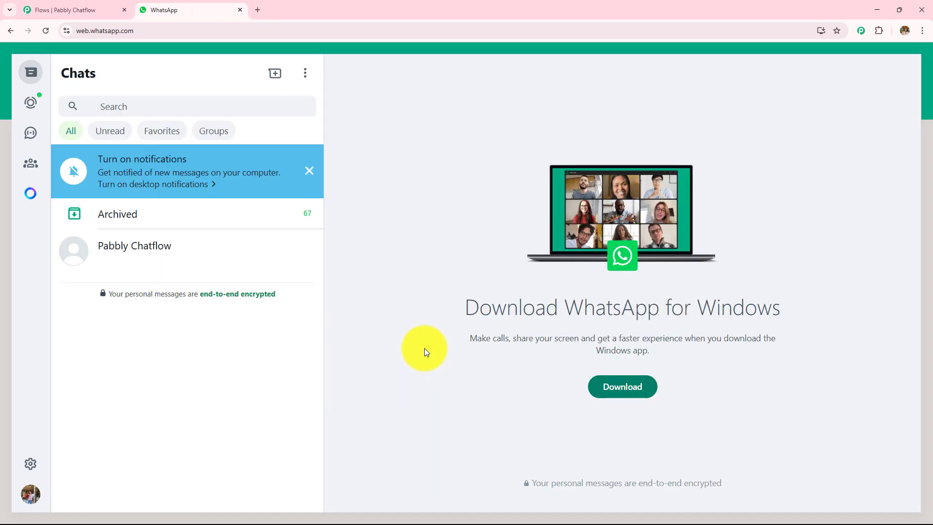
left_click(231, 258)
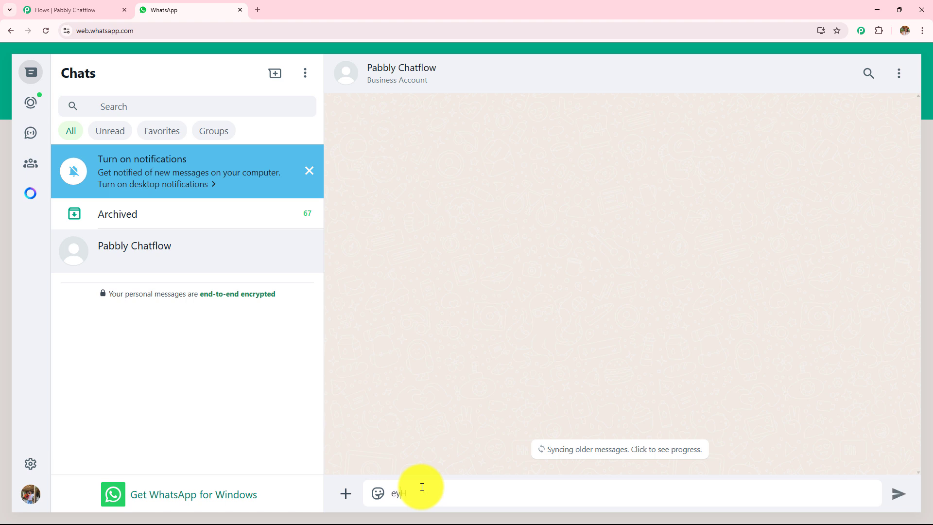
type("Hey, i want to enroll in your dance class")
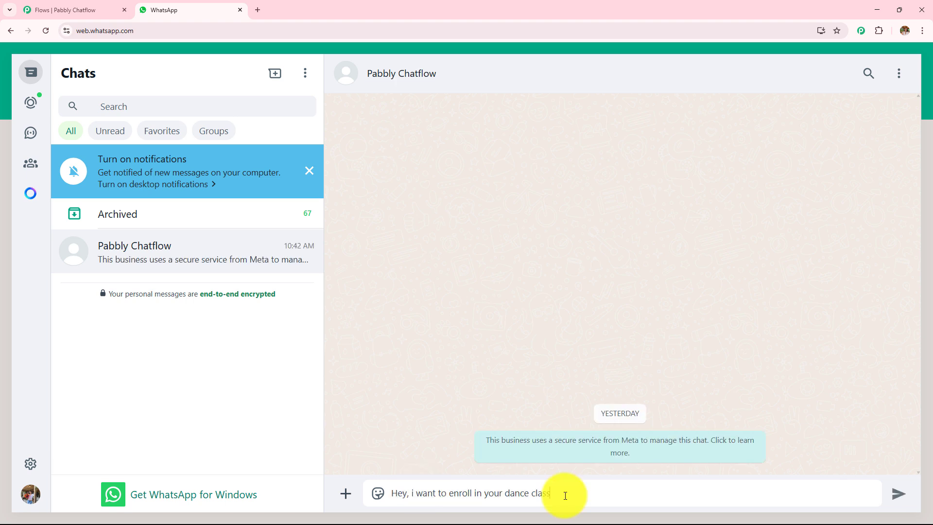
key("Return")
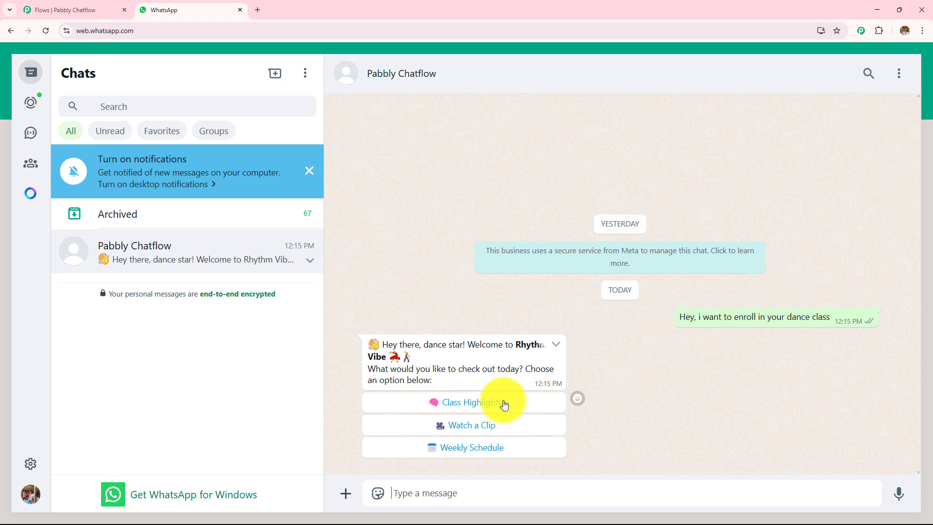
Step: Choose Watch a Clip in the chatbot's welcome message and view both dance videos it sends
left_click(484, 426)
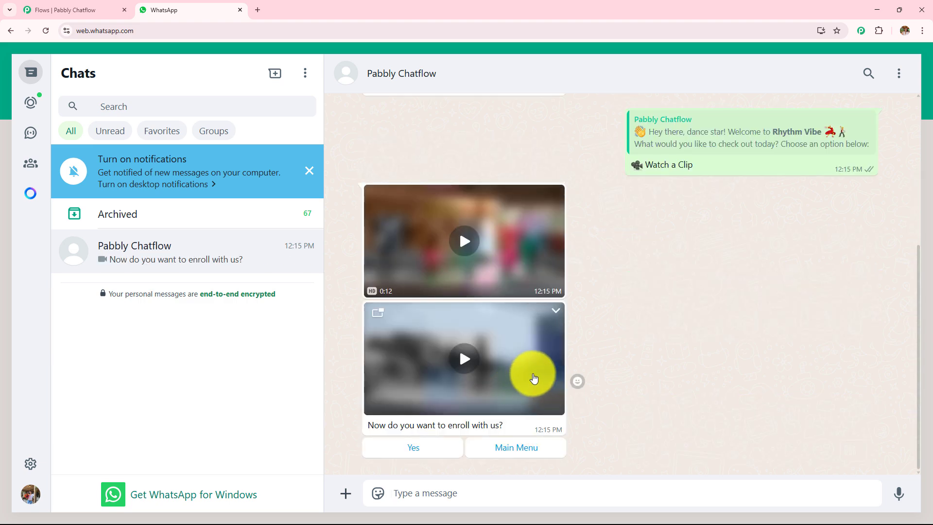
left_click(467, 243)
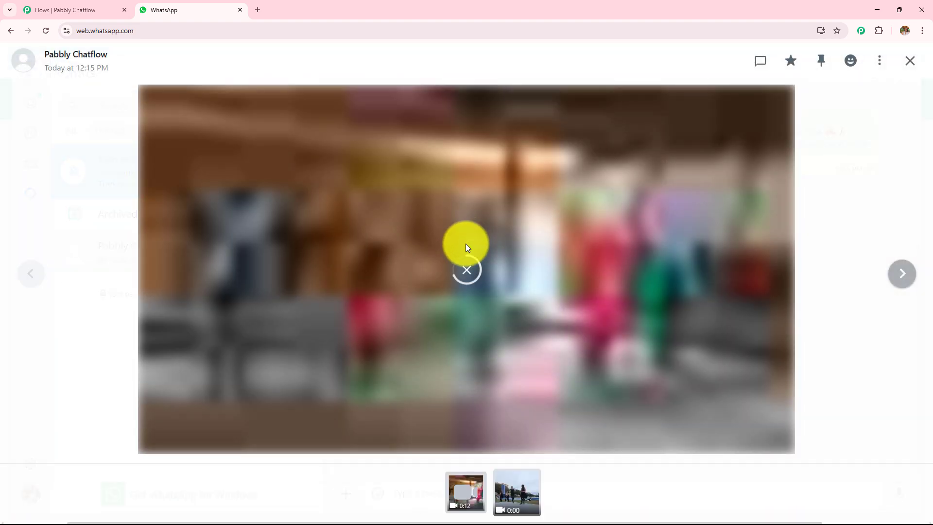
key("Escape")
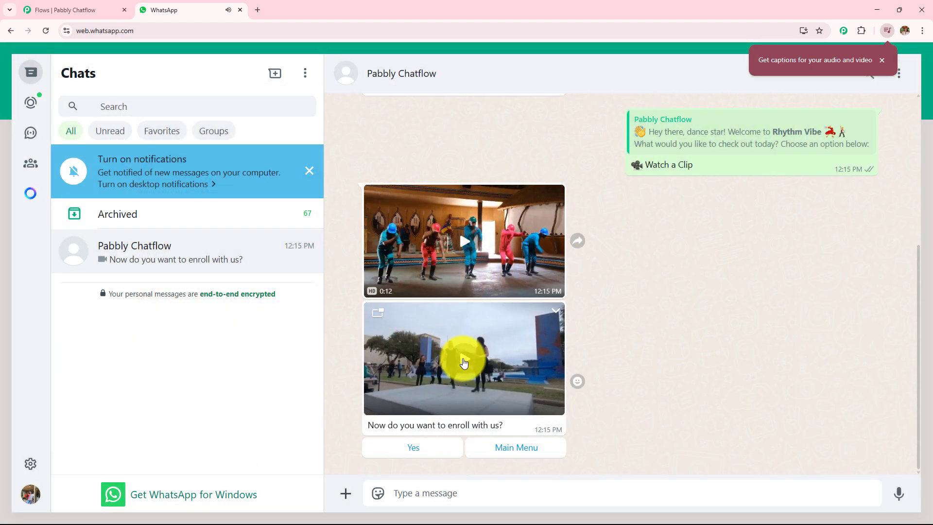
left_click(462, 359)
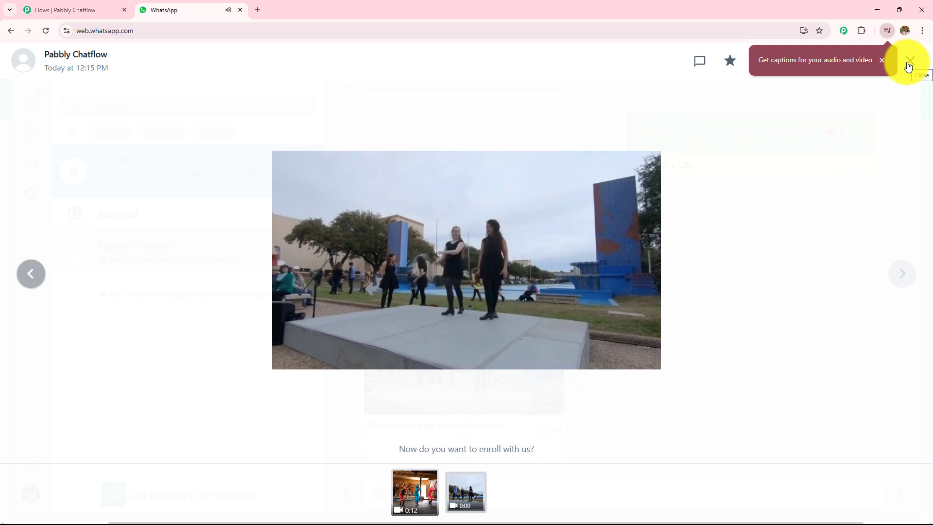
left_click(908, 61)
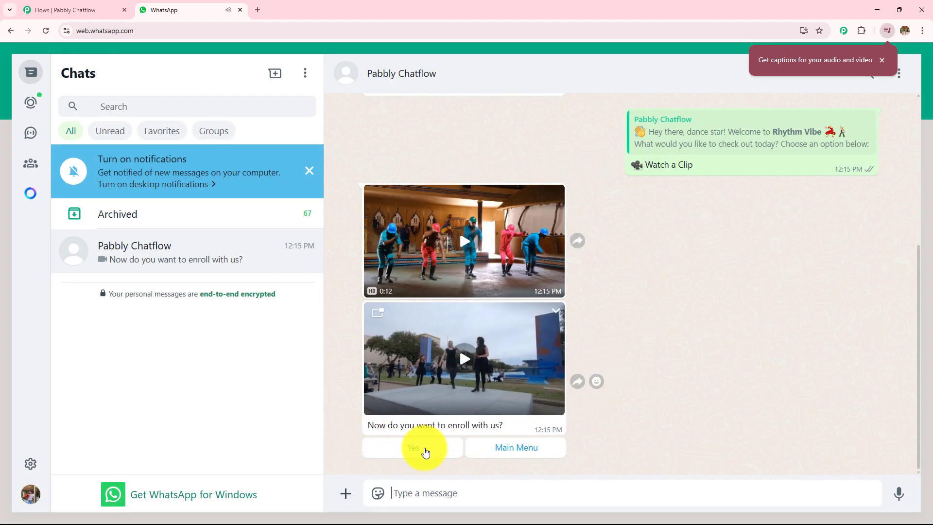
Step: Answer Yes to the enrollment question under the videos and read through the weekly class schedule day by day
left_click(389, 449)
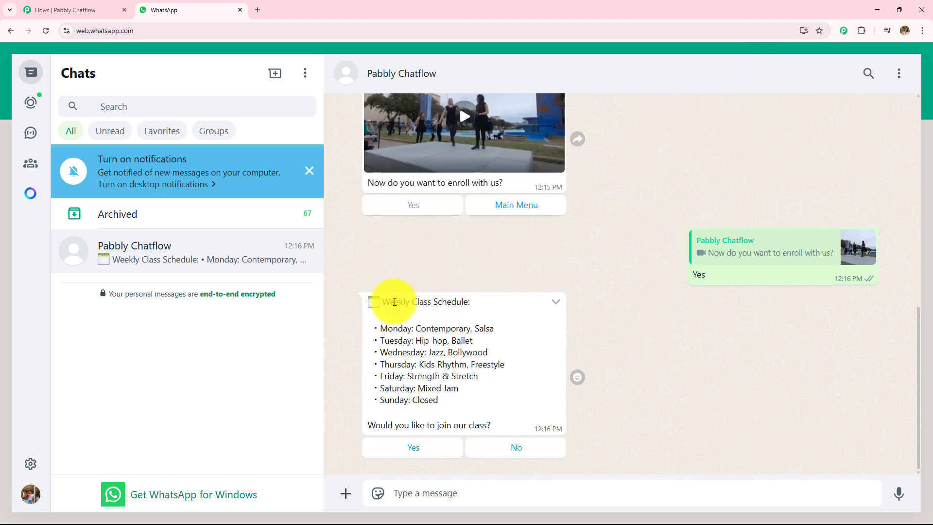
left_click_drag(388, 302, 479, 304)
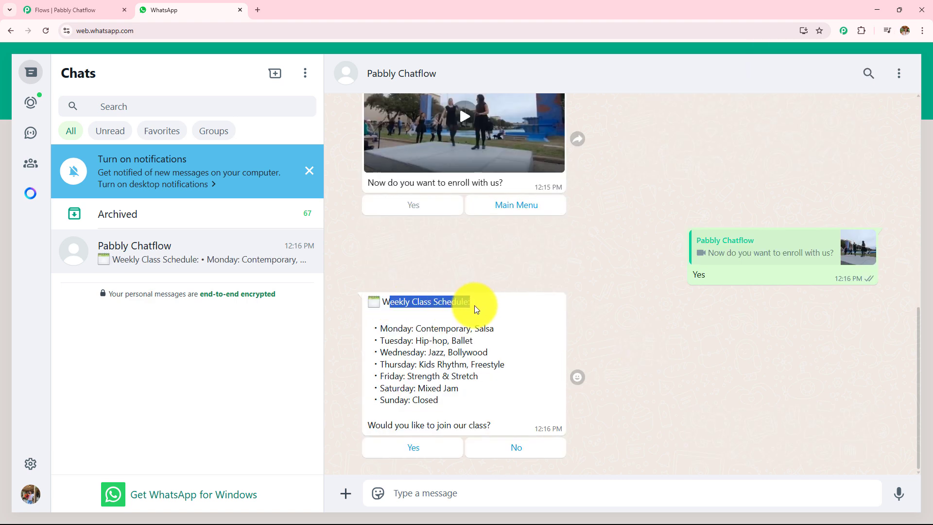
left_click_drag(415, 329, 486, 329)
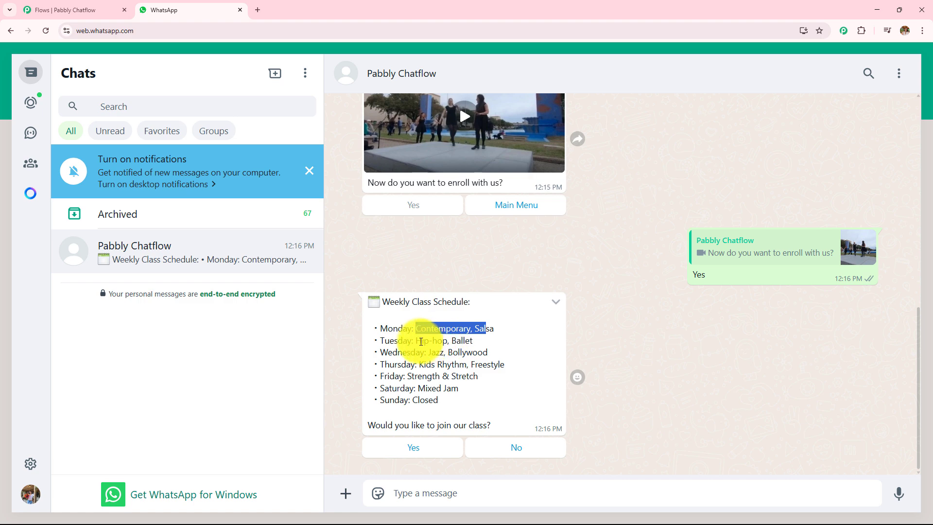
left_click_drag(416, 340, 491, 341)
left_click_drag(429, 353, 529, 354)
left_click_drag(419, 364, 504, 364)
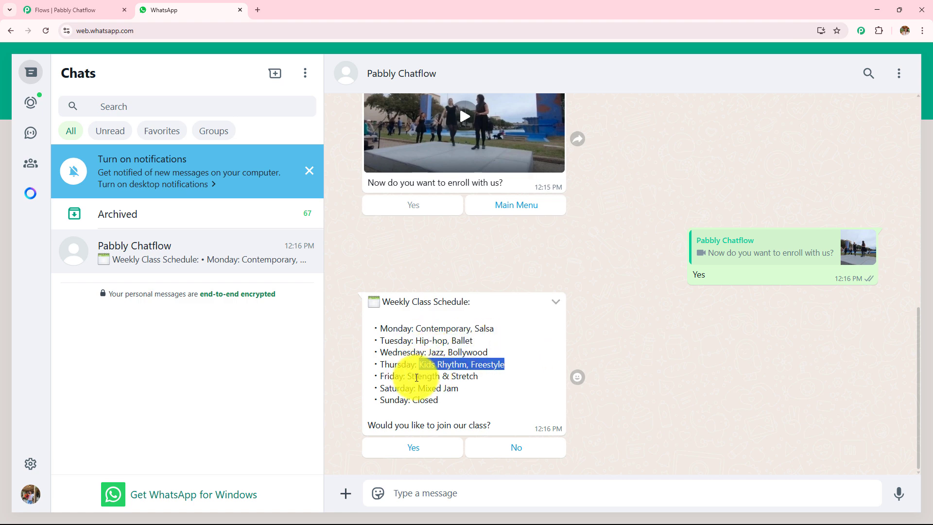
left_click_drag(411, 376, 478, 377)
left_click_drag(417, 388, 545, 389)
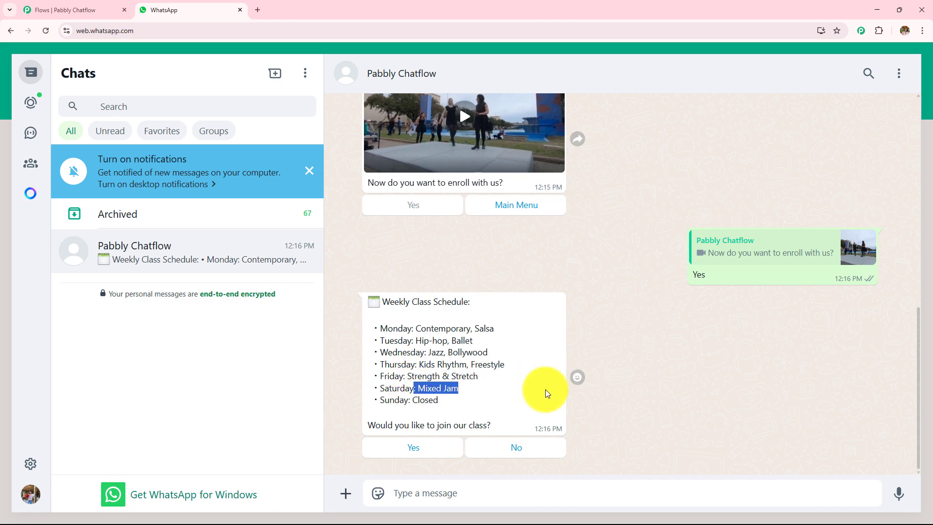
left_click_drag(412, 400, 517, 401)
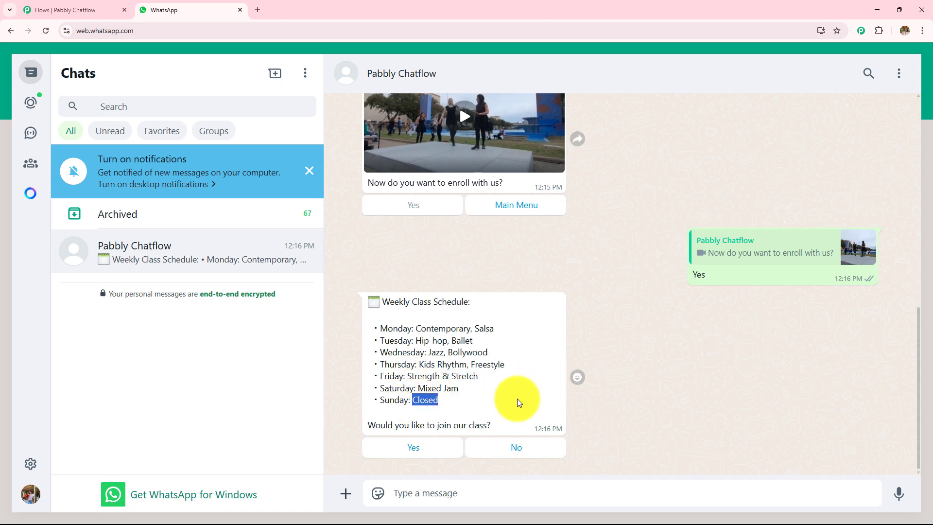
Step: Answer Yes to joining the class and send the customer's full name in reply to the chatbot's question
left_click(422, 448)
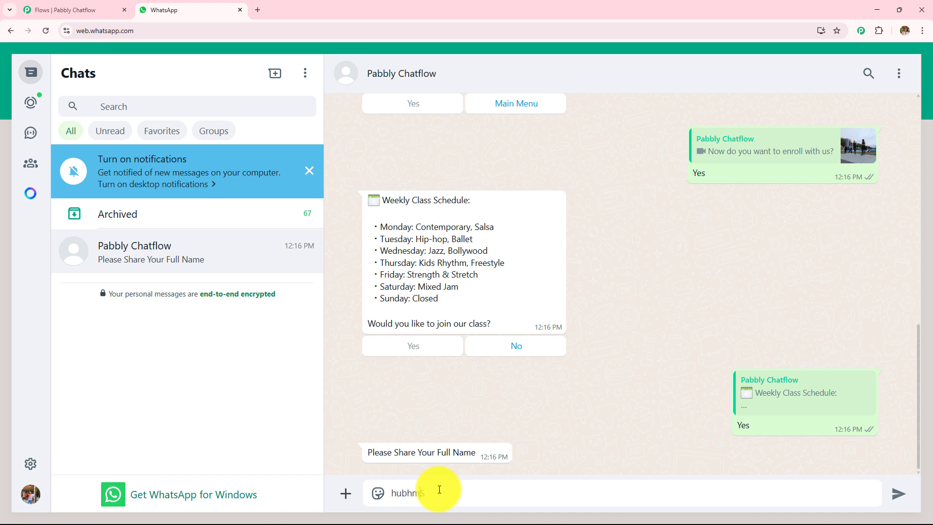
type("Awasthi")
key("Return")
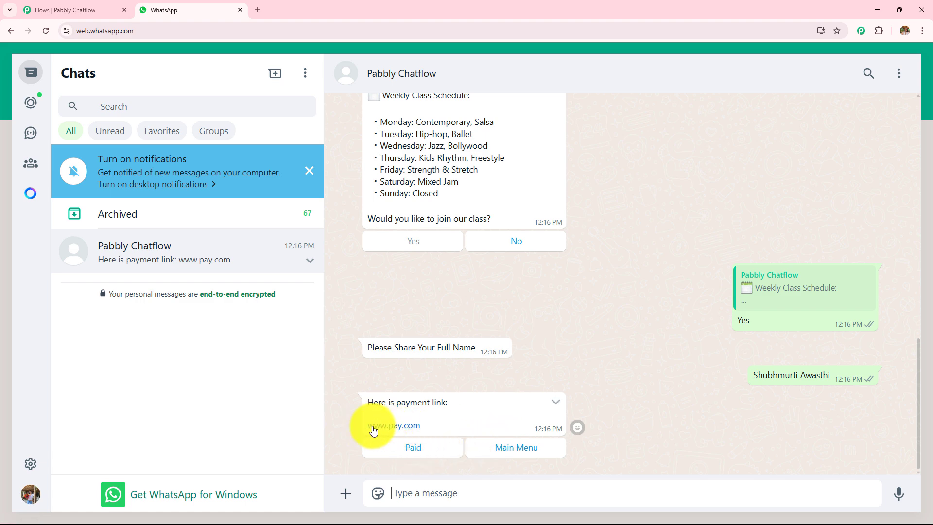
Step: Answer Paid under the payment link and read the enrollment message's greeting, class start, location and contact lines
left_click(413, 447)
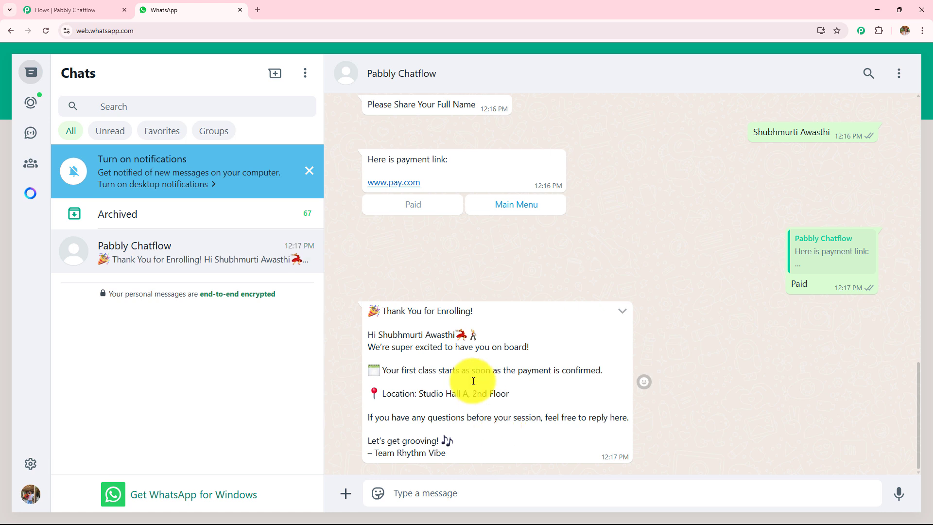
left_click_drag(380, 310, 490, 306)
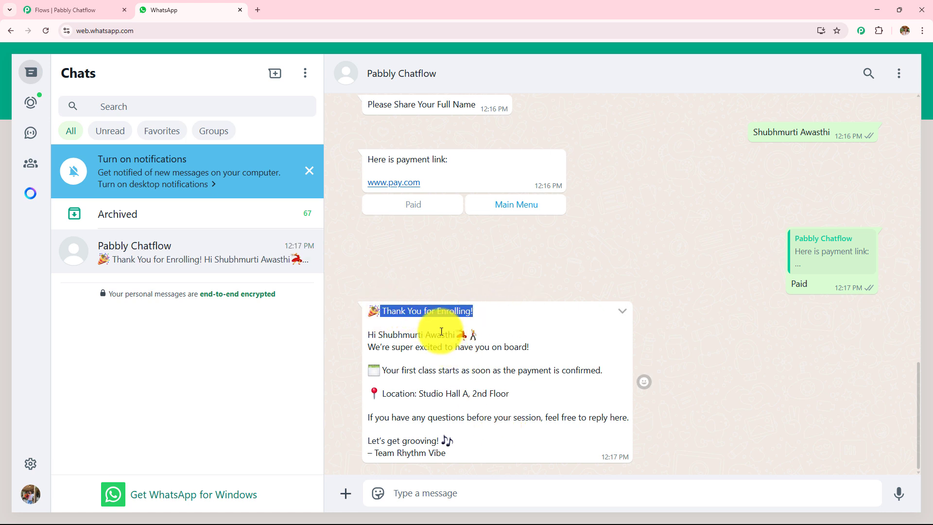
left_click_drag(368, 334, 598, 371)
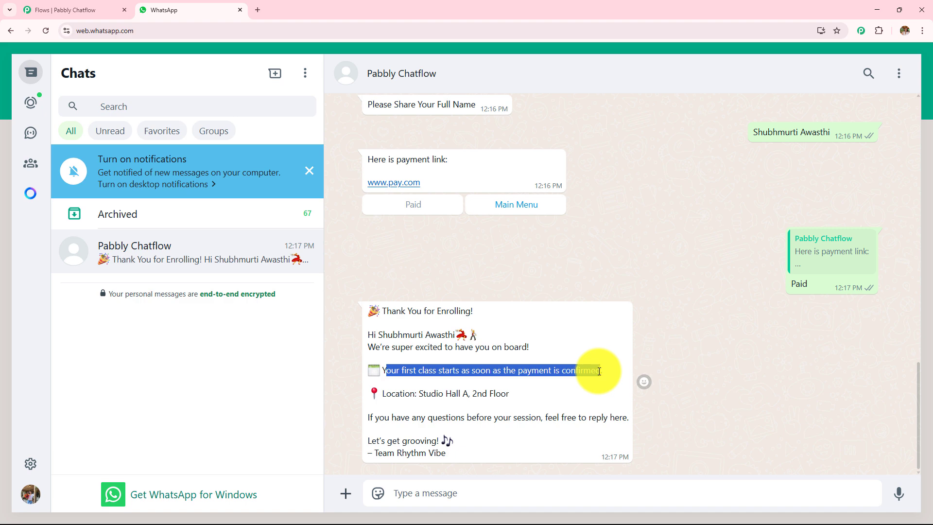
left_click_drag(417, 394, 603, 395)
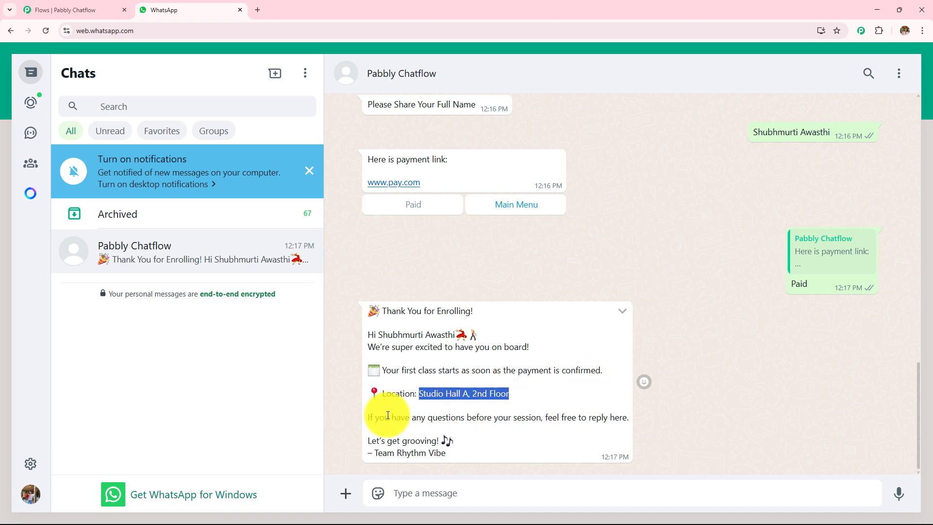
left_click_drag(369, 417, 631, 421)
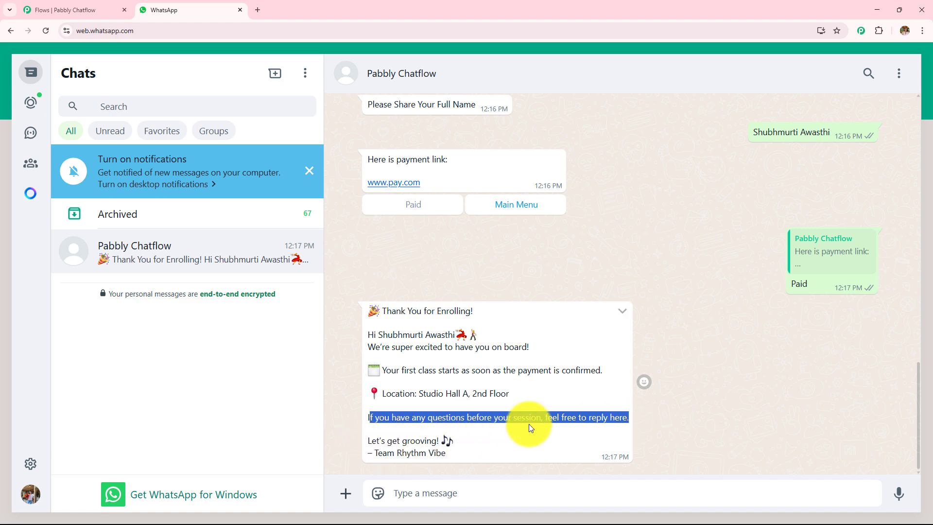
Step: Review the whole chatbot conversation from the first enrollment request to the thank-you message
scroll(530, 421, "up", 1)
scroll(530, 421, "up", 10)
scroll(530, 422, "down", 10)
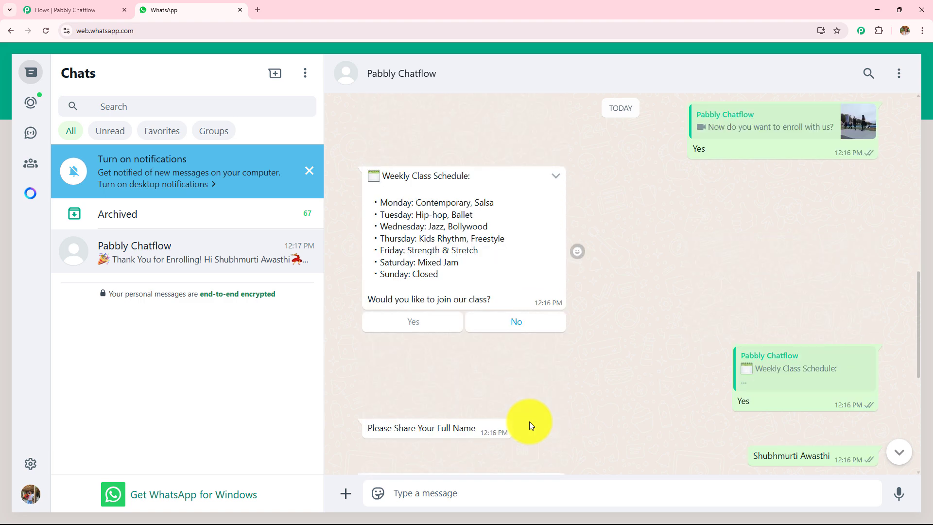
scroll(529, 421, "up", 8)
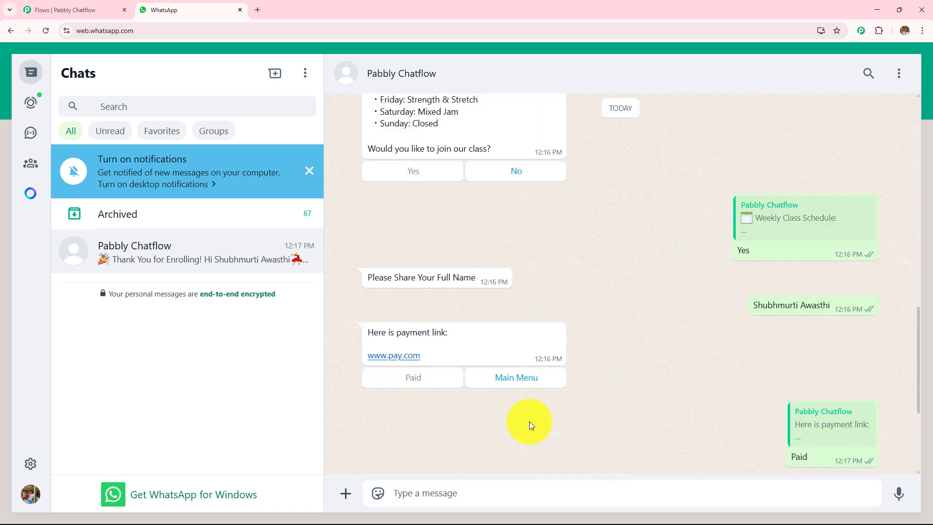
left_click(63, 9)
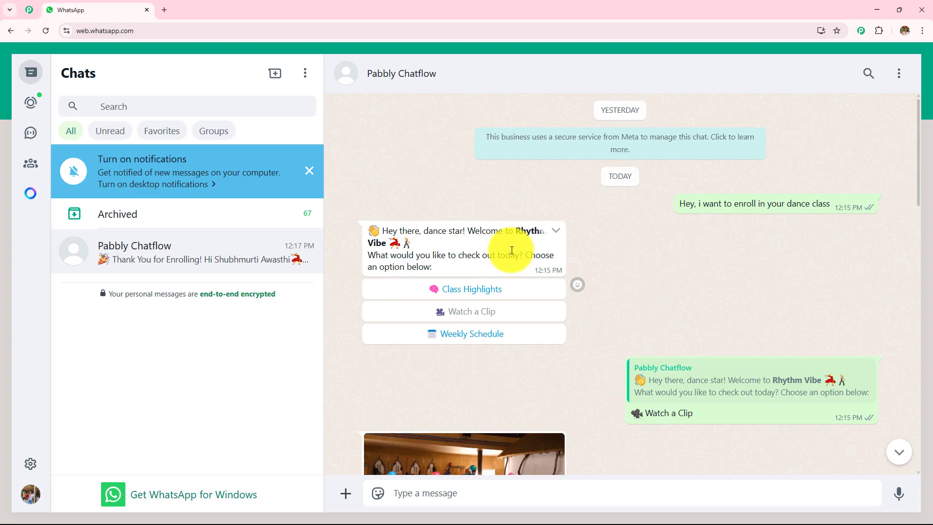
scroll(510, 246, "down", 5)
scroll(511, 254, "down", 6)
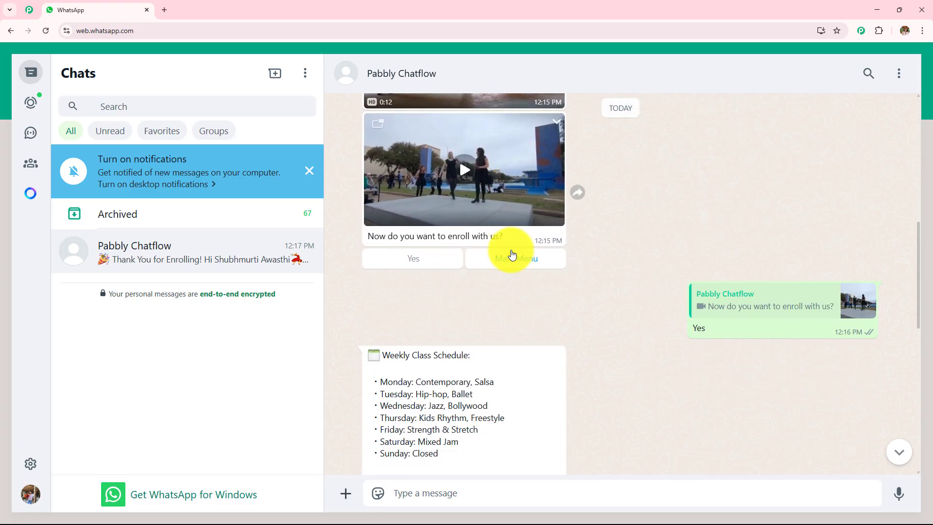
scroll(511, 252, "down", 2)
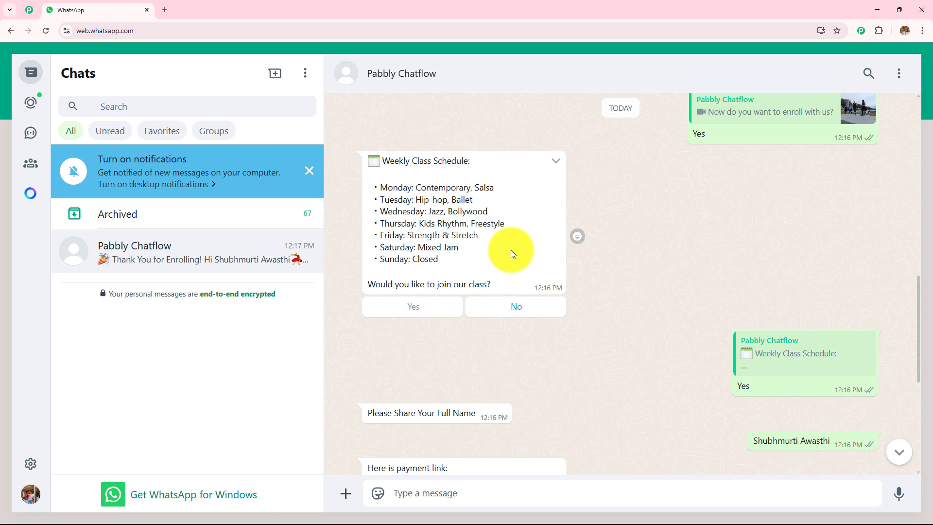
scroll(511, 253, "down", 2)
scroll(511, 253, "down", 4)
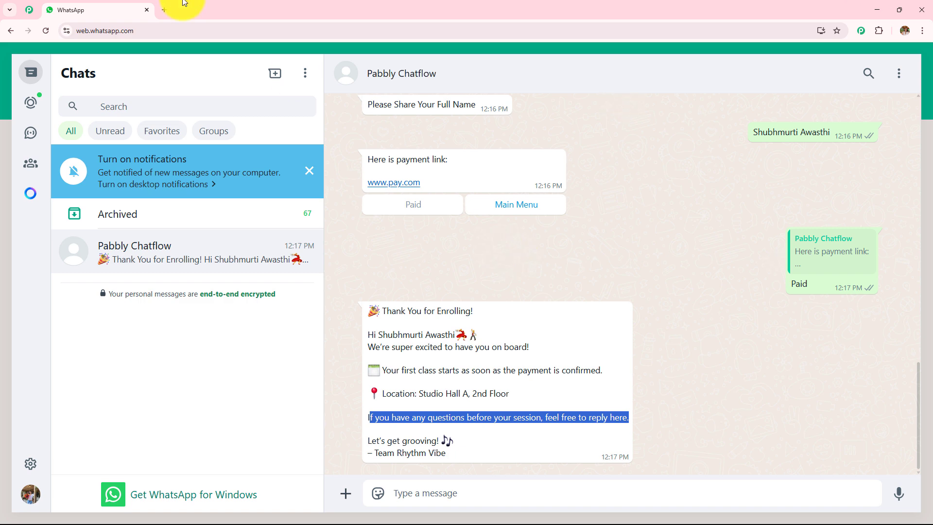
left_click(163, 10)
left_click(169, 35)
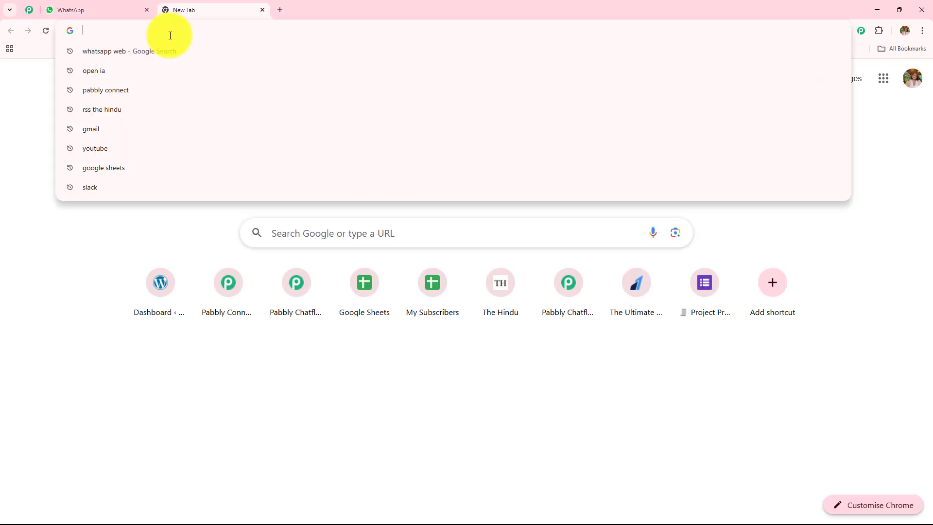
type("www.pabbly.com/chatflow")
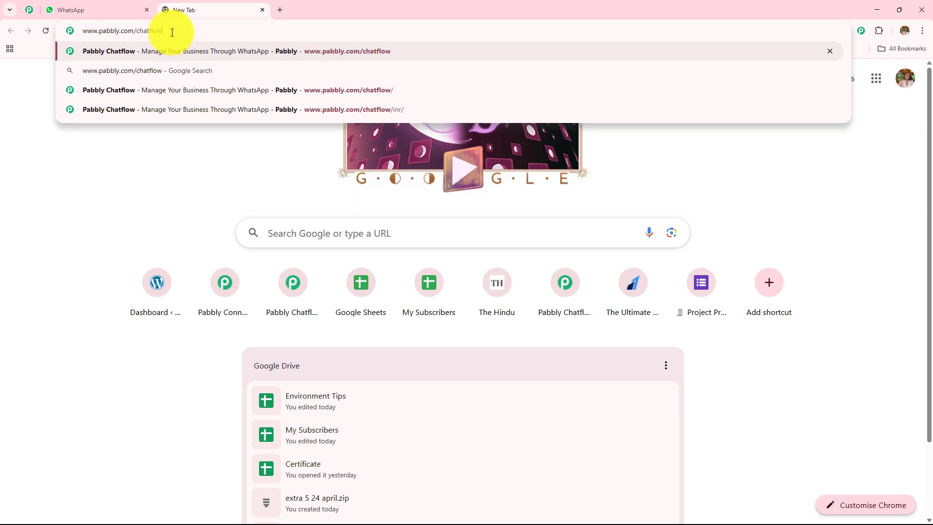
key("Return")
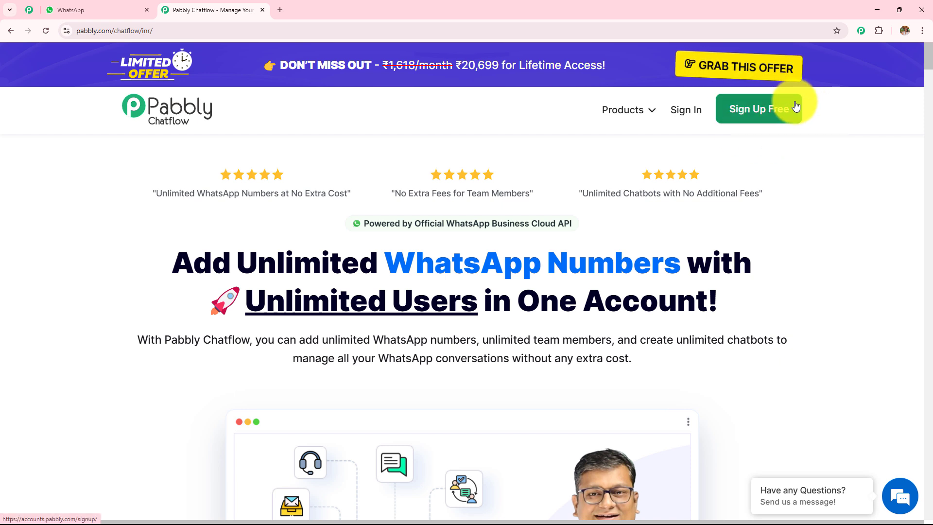
left_click(692, 110)
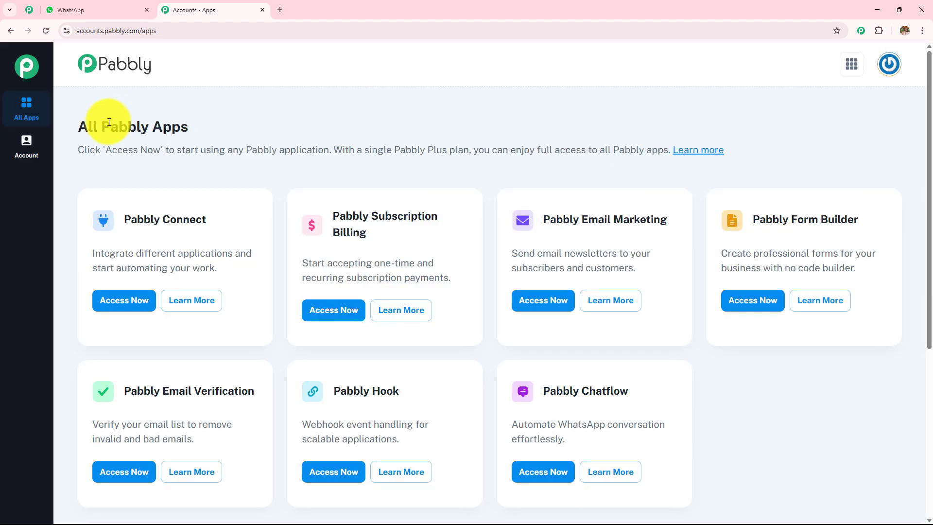
Step: Find Pabbly Chatflow among all the Pabbly apps and access it
left_click_drag(73, 130, 750, 156)
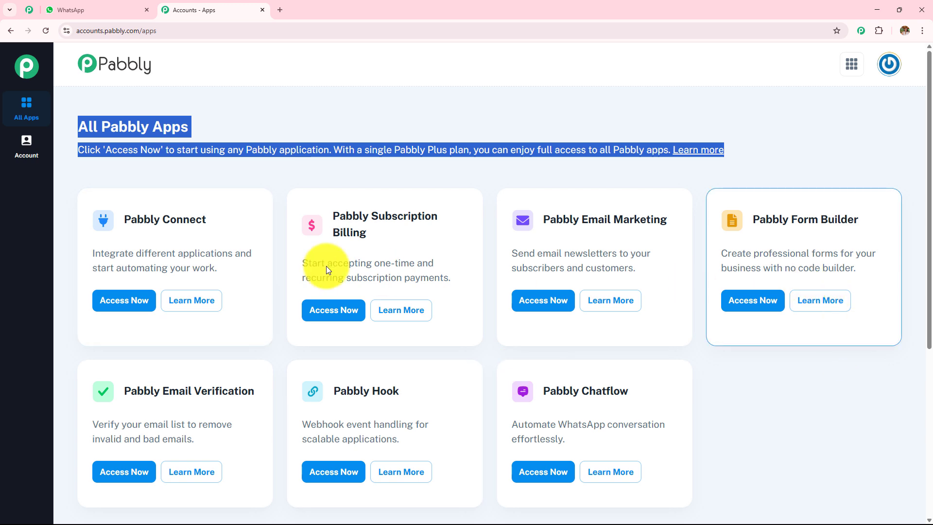
scroll(462, 202, "down", 4)
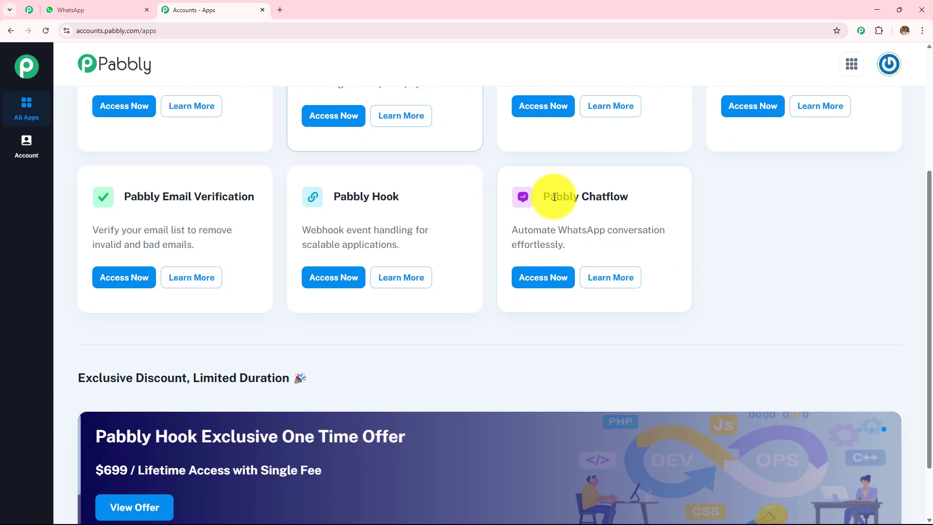
left_click_drag(549, 196, 638, 205)
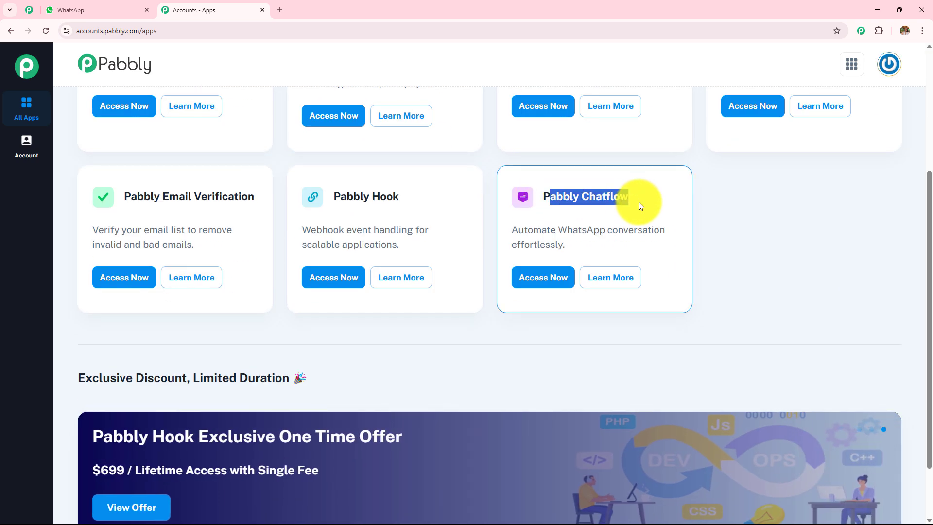
left_click(541, 277)
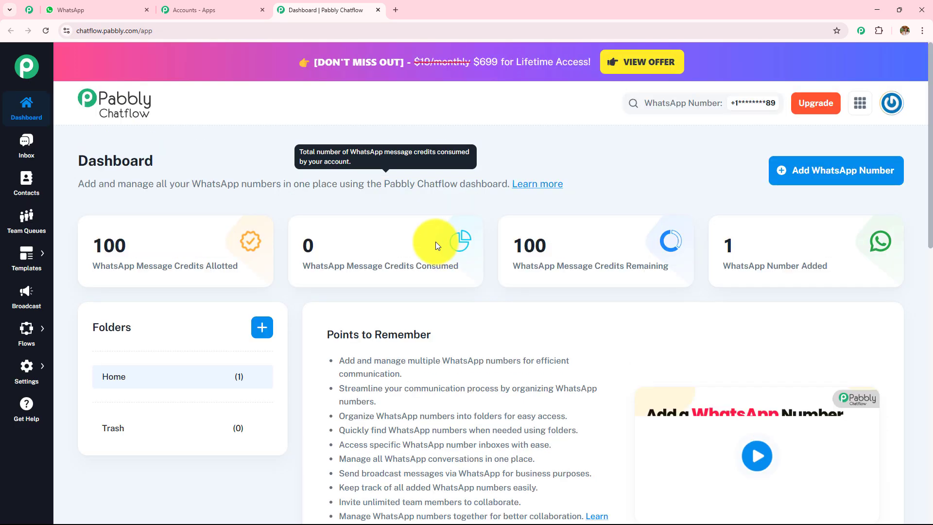
Step: Examine the token, phone number ID, business account ID and folder fields for adding a WhatsApp number, then close the form
left_click_drag(79, 164, 196, 171)
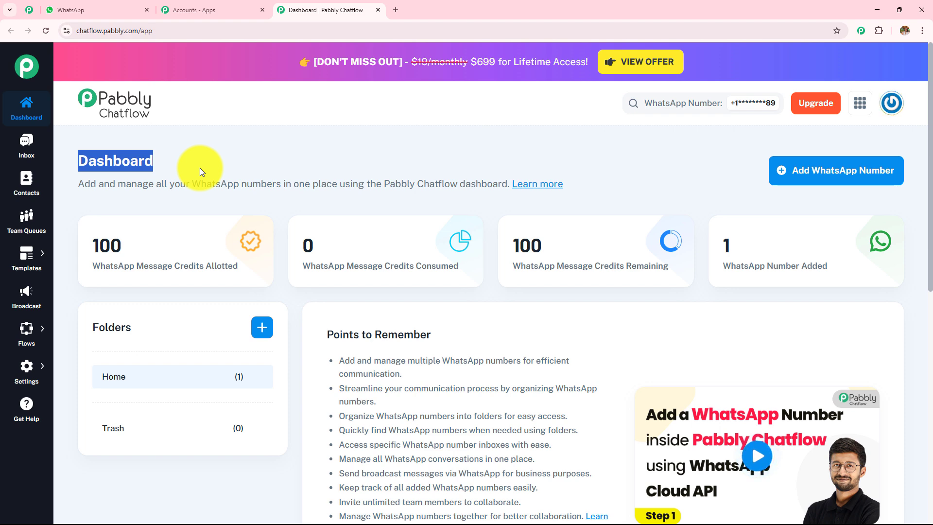
left_click(812, 173)
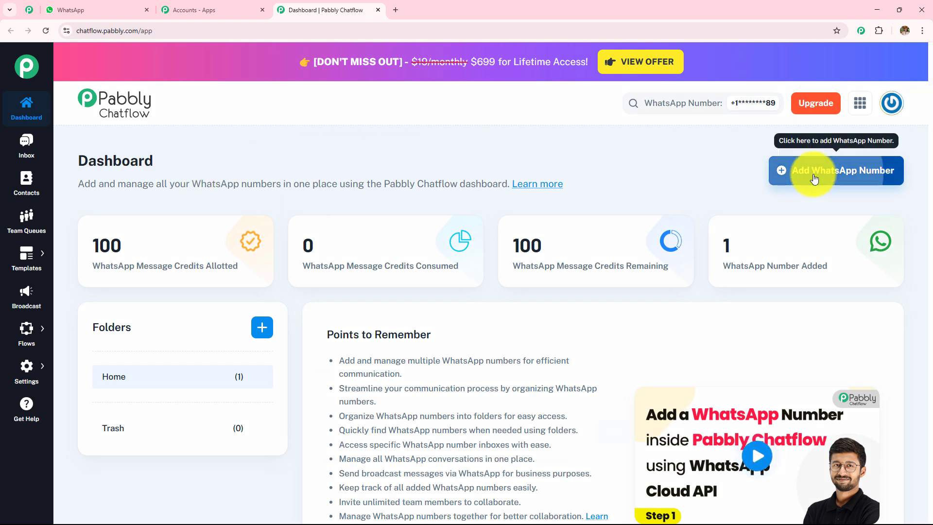
left_click(389, 190)
left_click(389, 245)
left_click(386, 306)
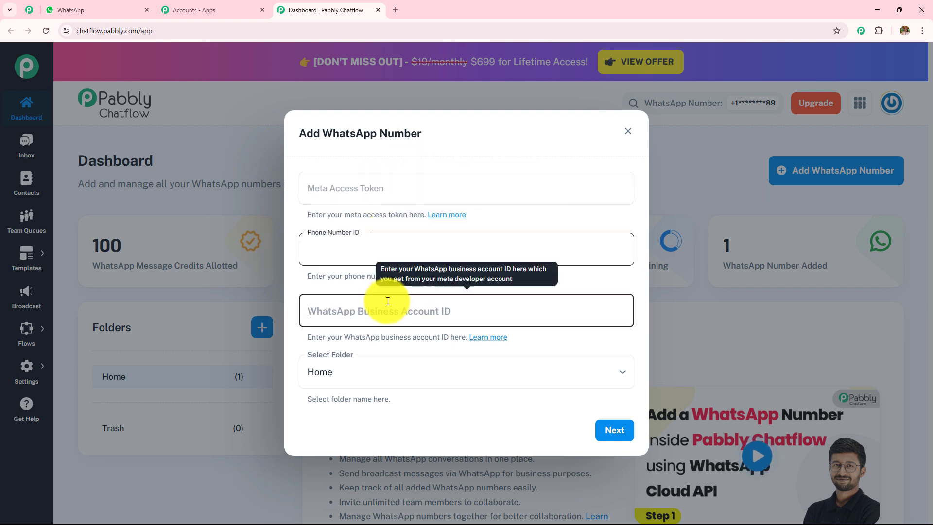
left_click(384, 362)
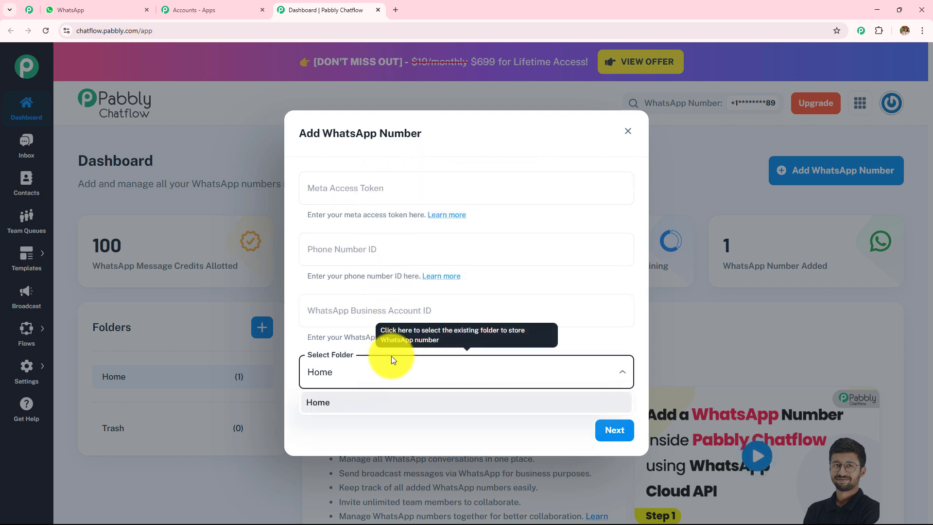
left_click(626, 133)
left_click(626, 133)
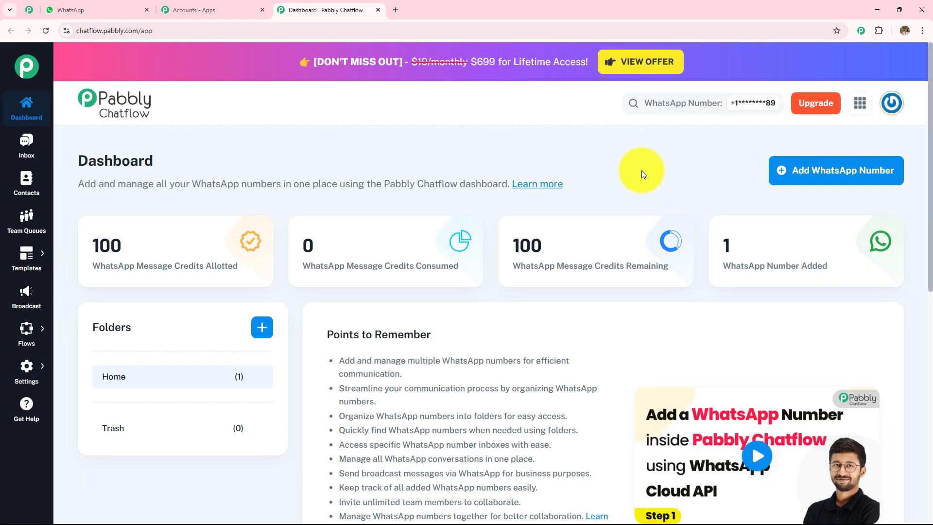
Step: Look over the dashboard's Points to Remember section and its tutorial on adding a WhatsApp number
scroll(642, 171, "down", 3)
scroll(642, 170, "down", 1)
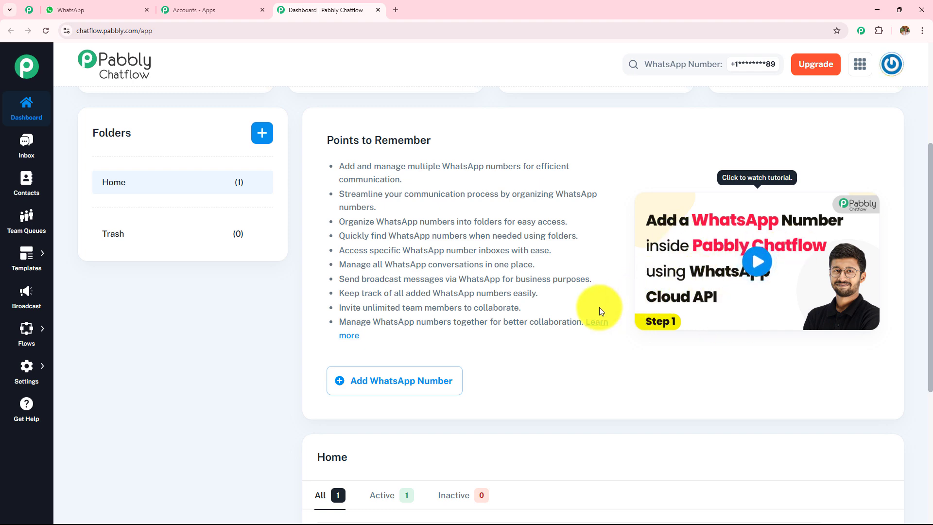
scroll(448, 302, "up", 4)
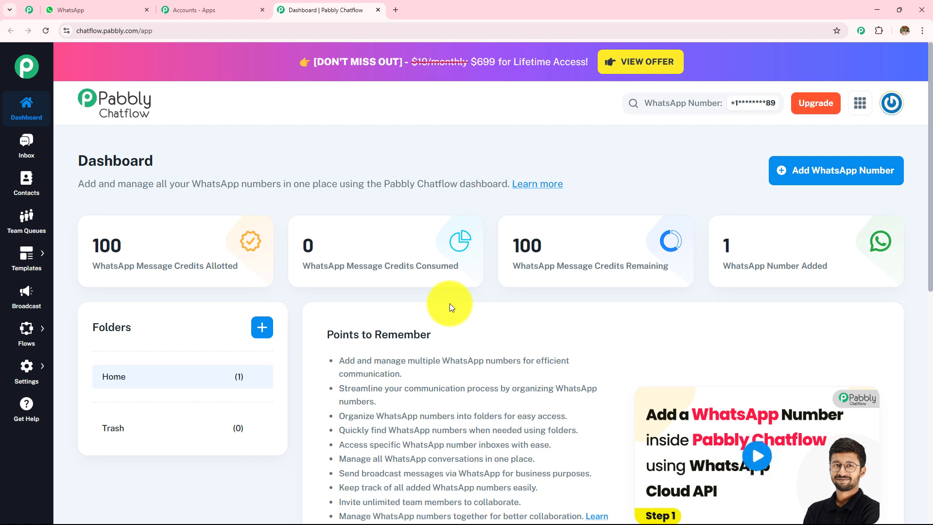
mouse_move(438, 276)
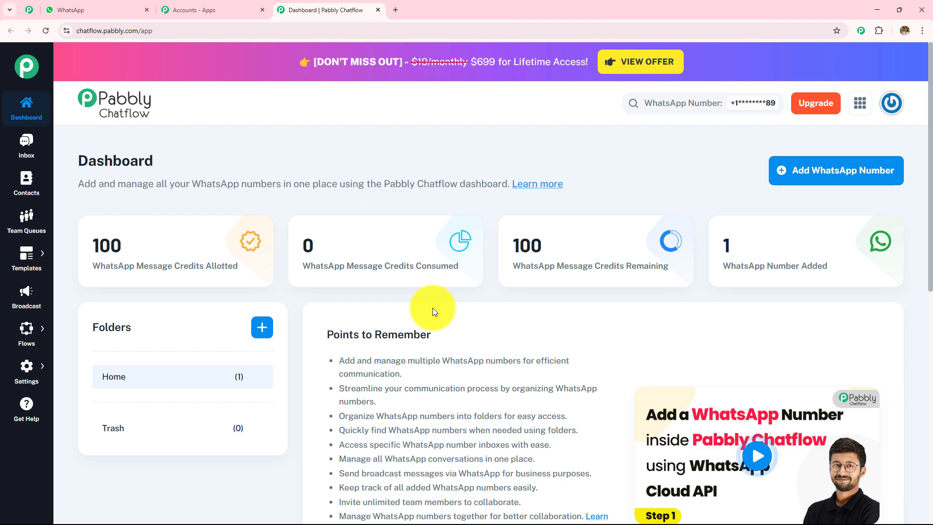
scroll(432, 307, "down", 1)
scroll(431, 308, "up", 1)
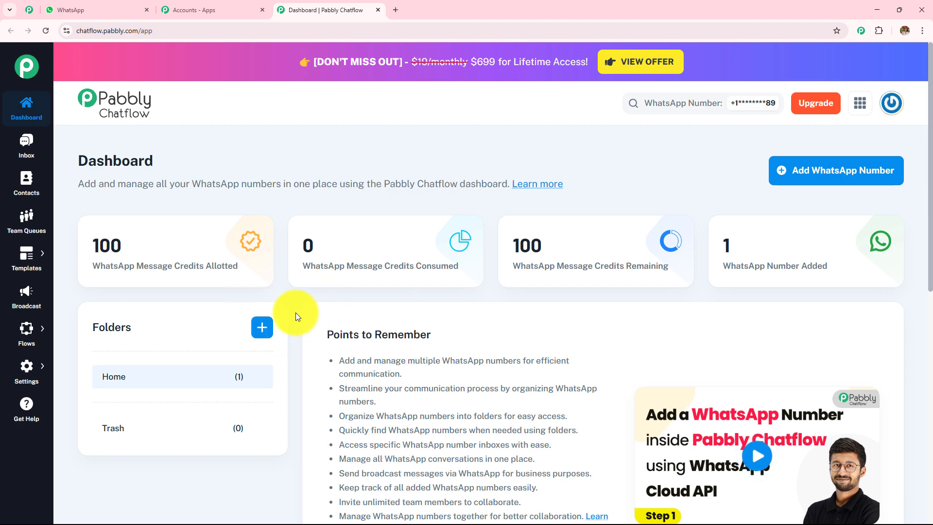
Step: Examine the folder creation form's name and parent folder options, then close it without creating a folder
left_click(262, 327)
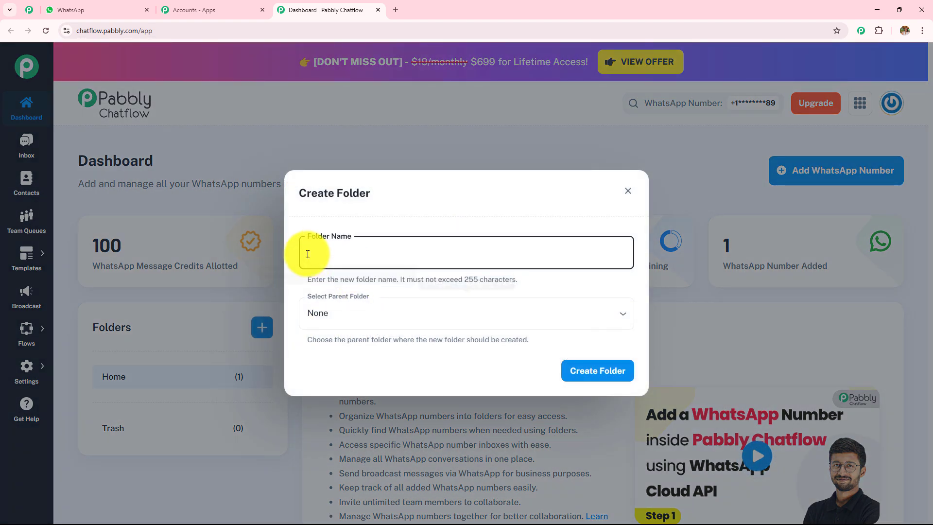
left_click(412, 313)
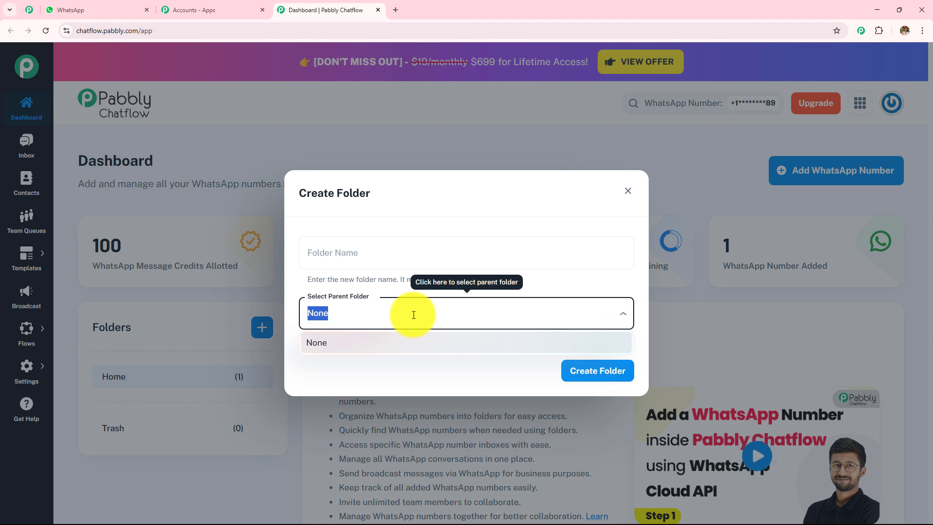
left_click(386, 374)
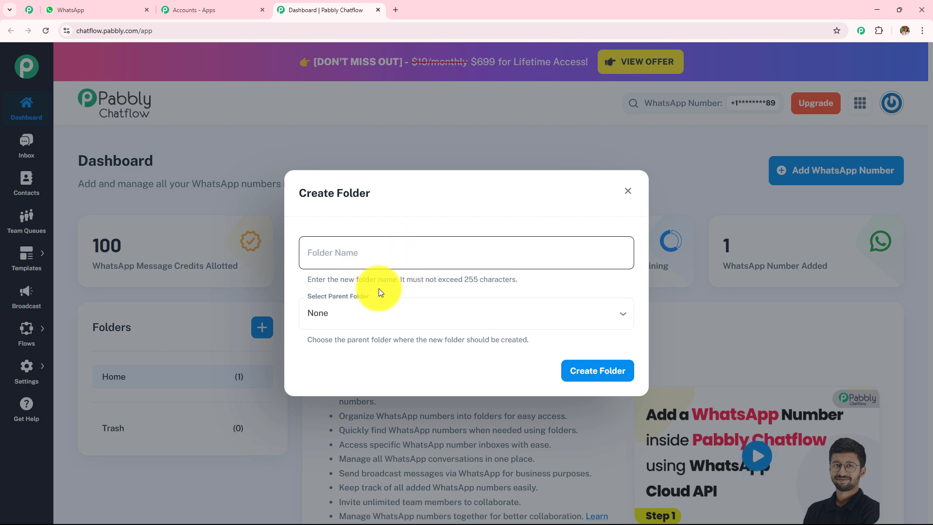
left_click(628, 191)
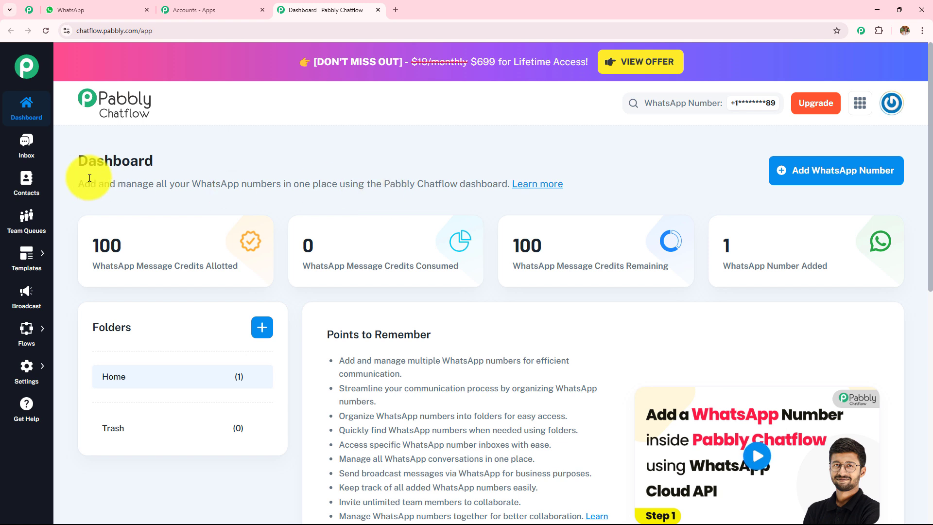
Step: Visit the Inbox, Contacts and Team Queues pages in turn to see what each one offers
left_click(28, 152)
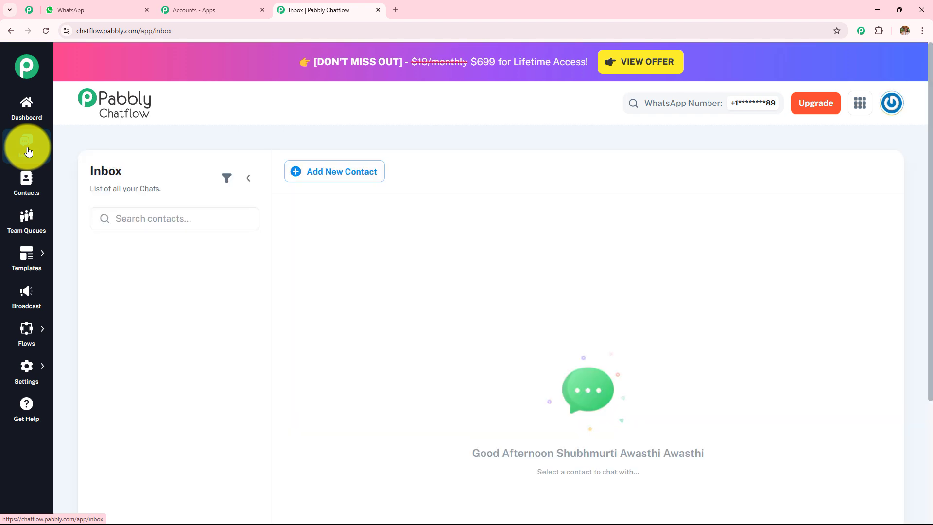
left_click(27, 182)
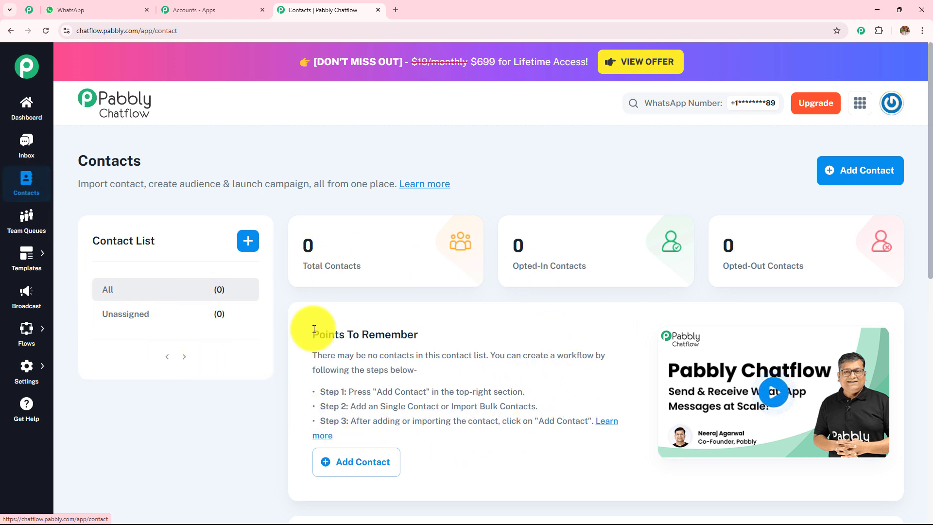
mouse_move(6, 265)
left_click(19, 231)
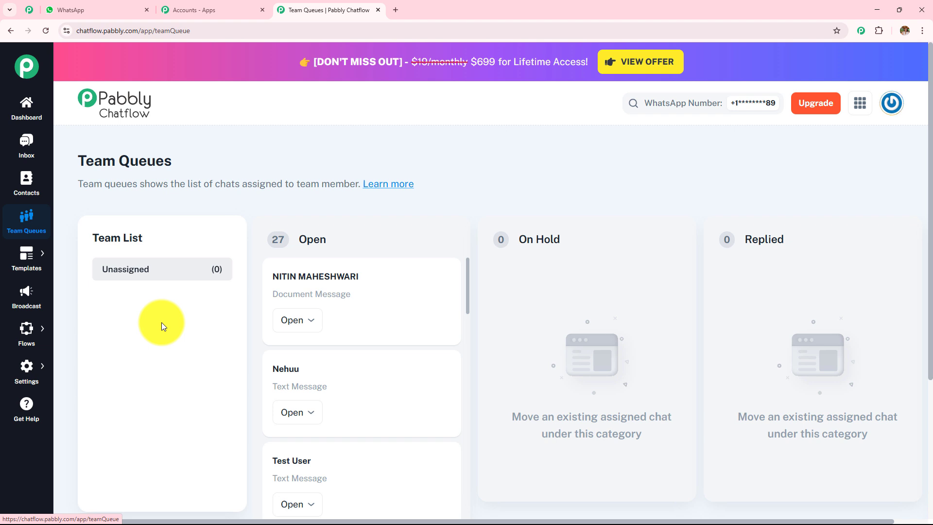
Step: View the Templates List and browse the ready-made Ecommerce message templates under Explore Template
mouse_move(16, 262)
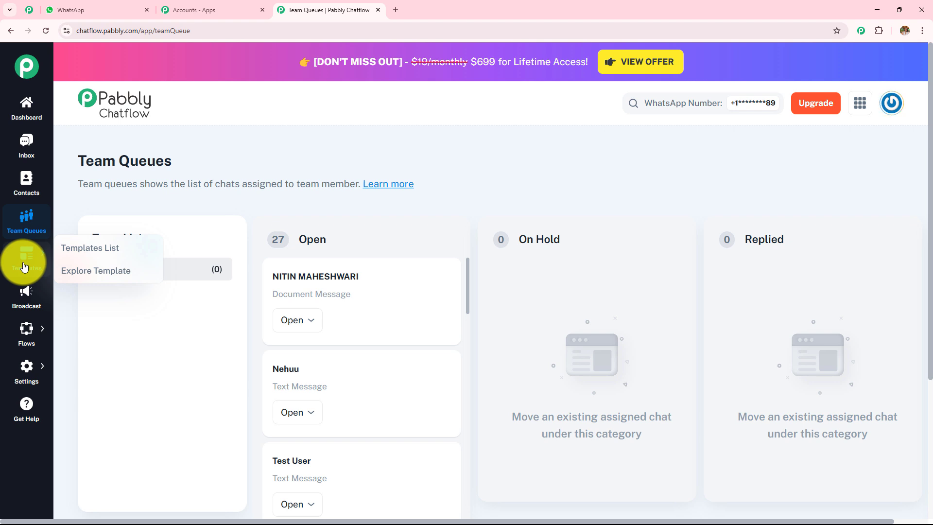
left_click(119, 257)
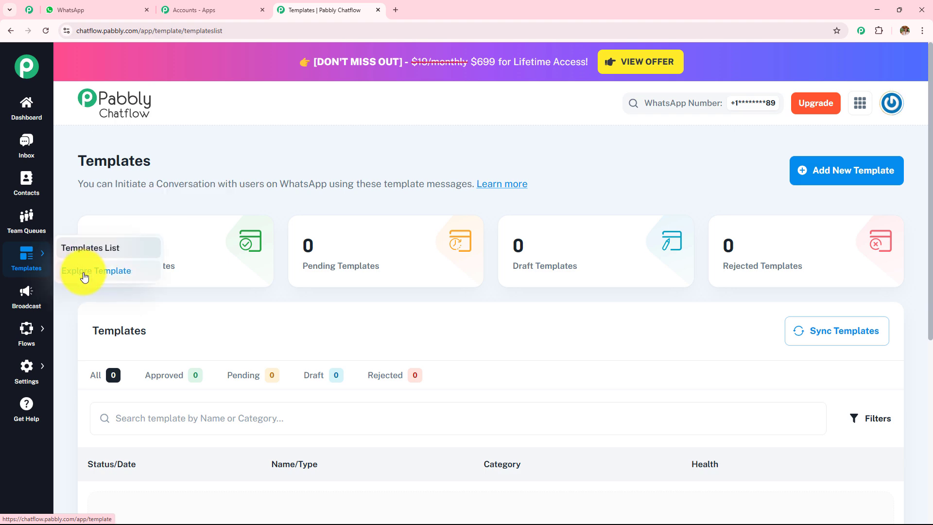
left_click(85, 276)
scroll(486, 274, "down", 3)
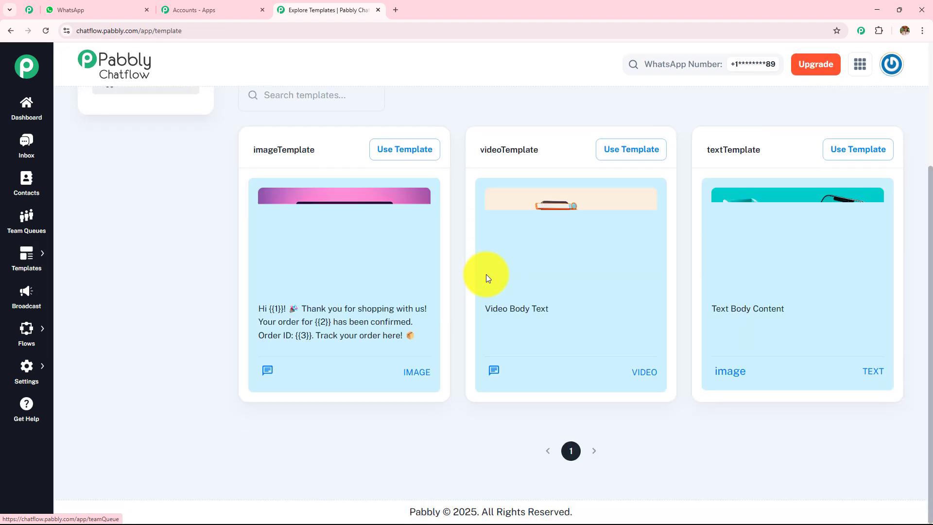
scroll(485, 274, "up", 3)
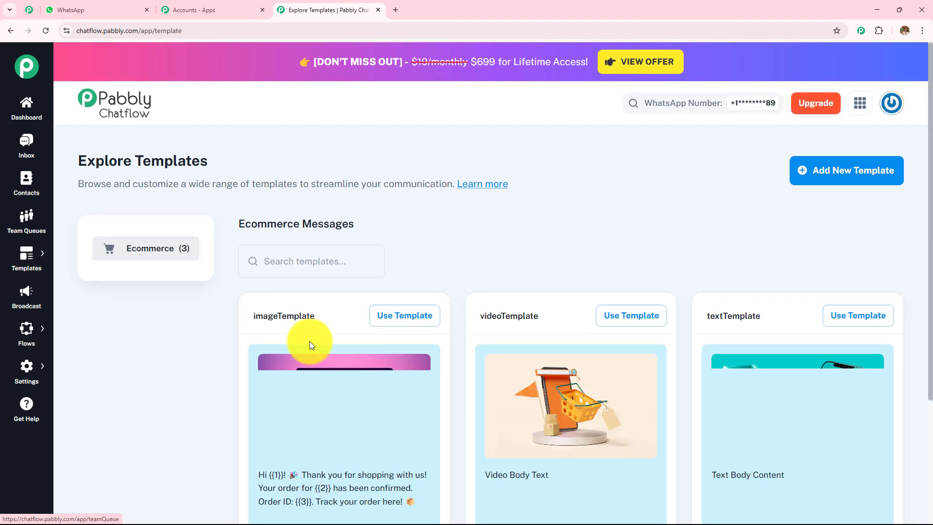
Step: Look through the Broadcast page's statistics, status filters and campaign table
left_click(28, 297)
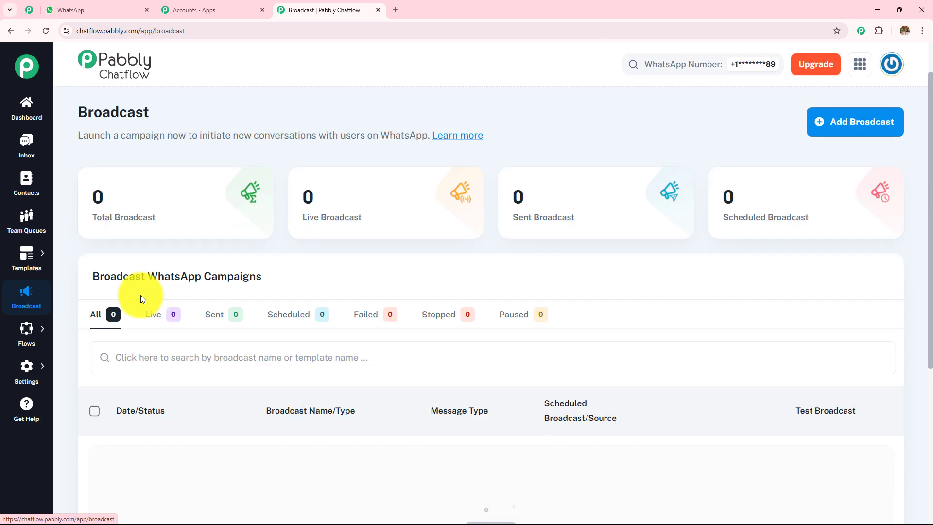
scroll(142, 298, "down", 3)
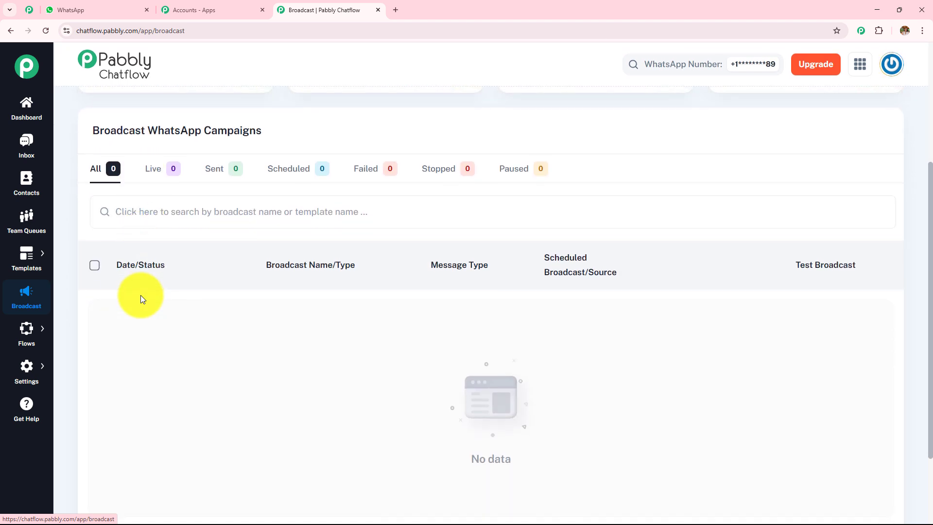
scroll(150, 289, "down", 2)
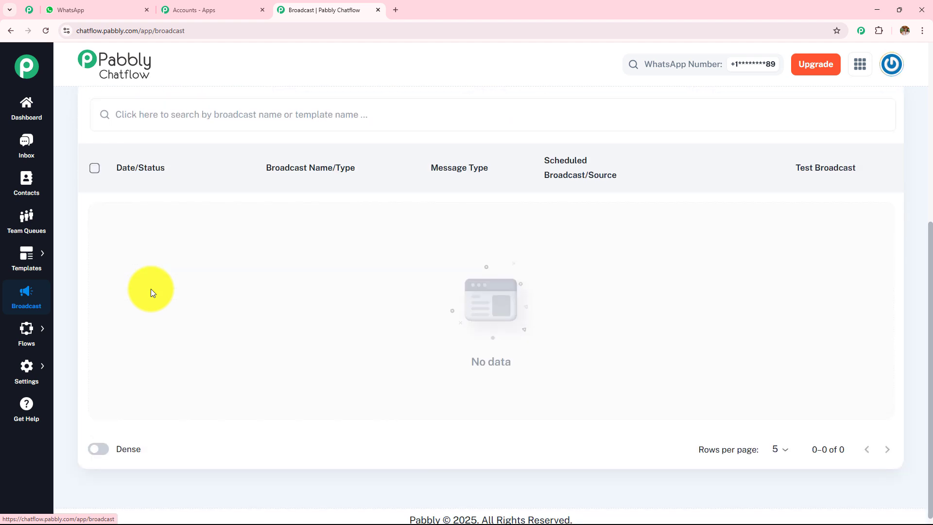
scroll(151, 289, "up", 3)
Step: Open the Flow Builder page and look over its flow list
mouse_move(38, 335)
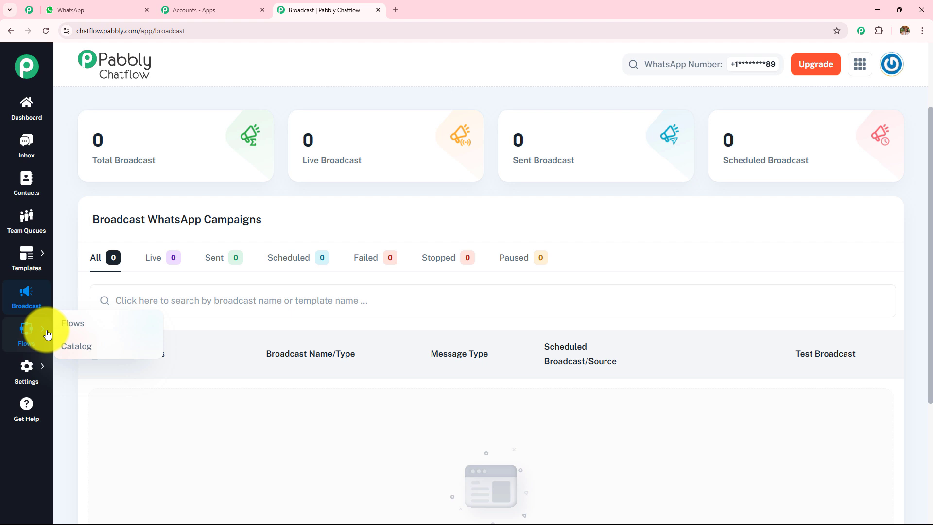
left_click(86, 335)
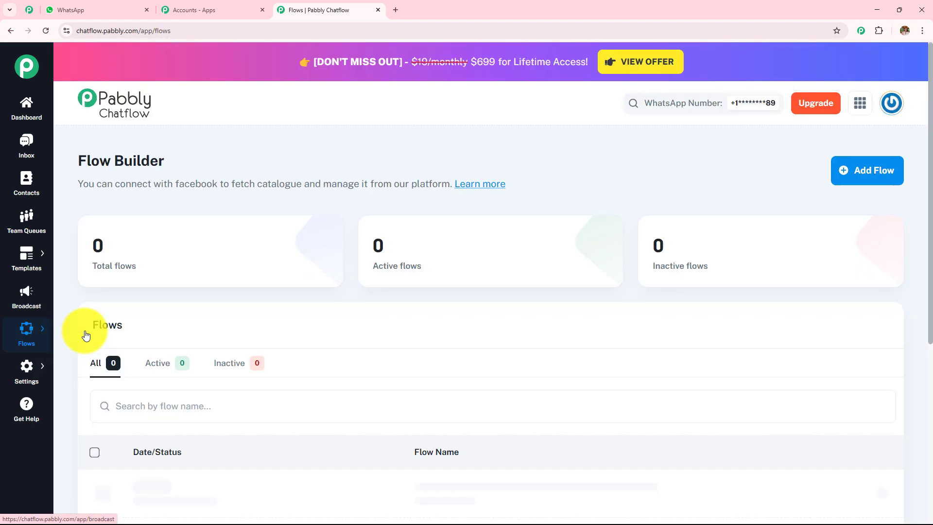
scroll(335, 313, "down", 2)
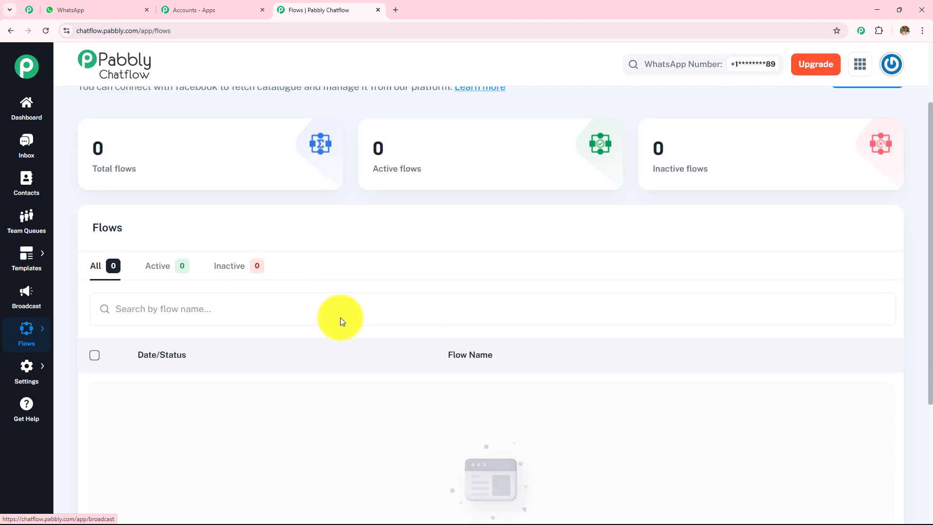
scroll(340, 316, "up", 2)
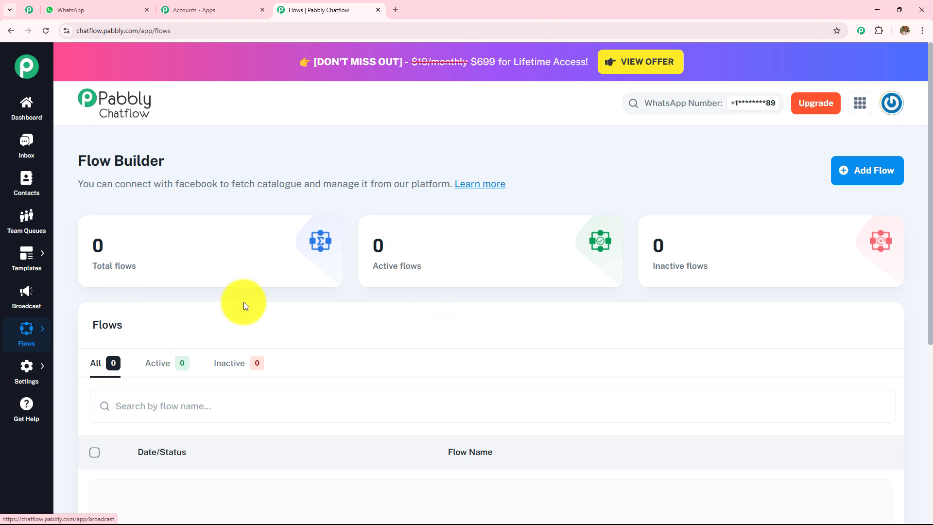
Step: Look over the Flows and Settings options, and skim the support section and tutorials on the Help & Tutorials page
mouse_move(26, 332)
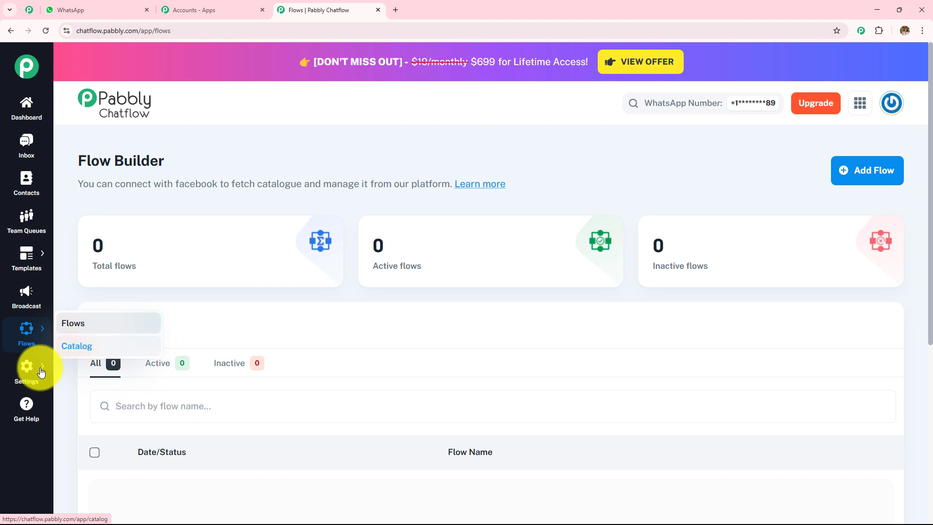
mouse_move(29, 375)
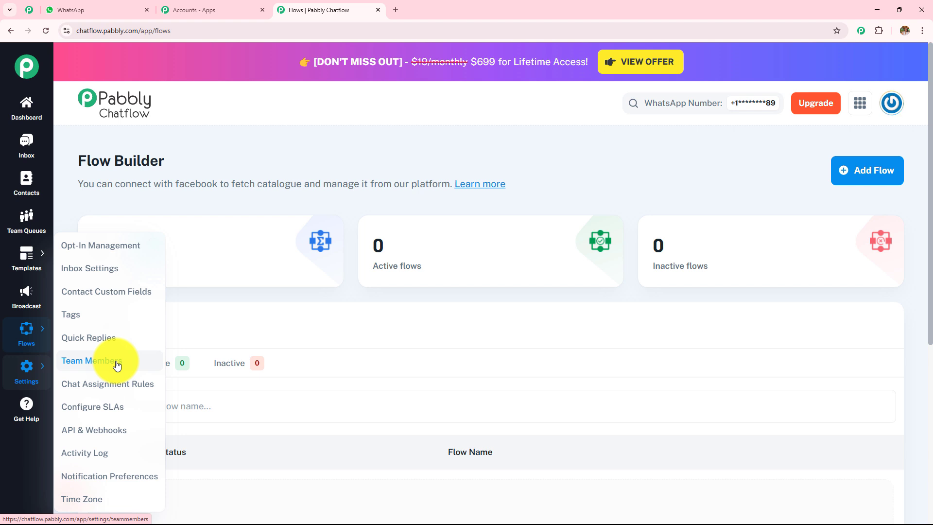
left_click(28, 417)
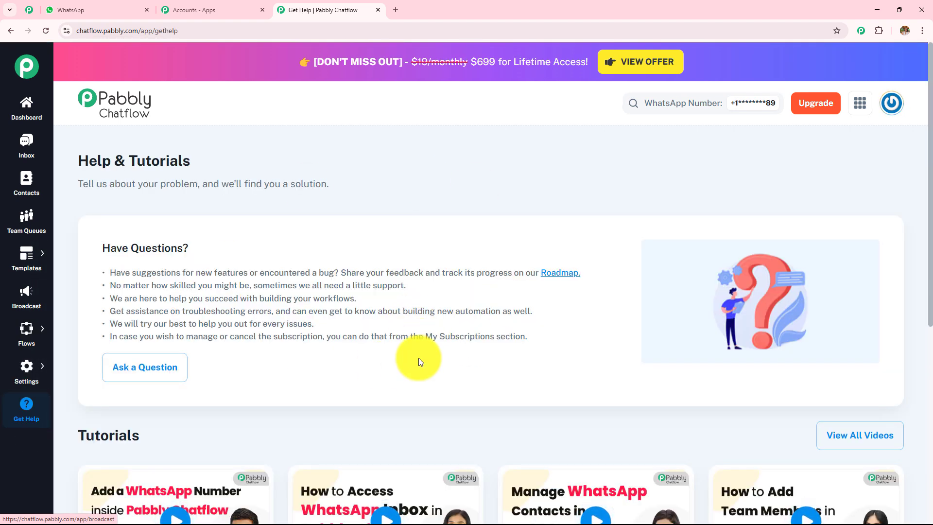
scroll(416, 361, "down", 3)
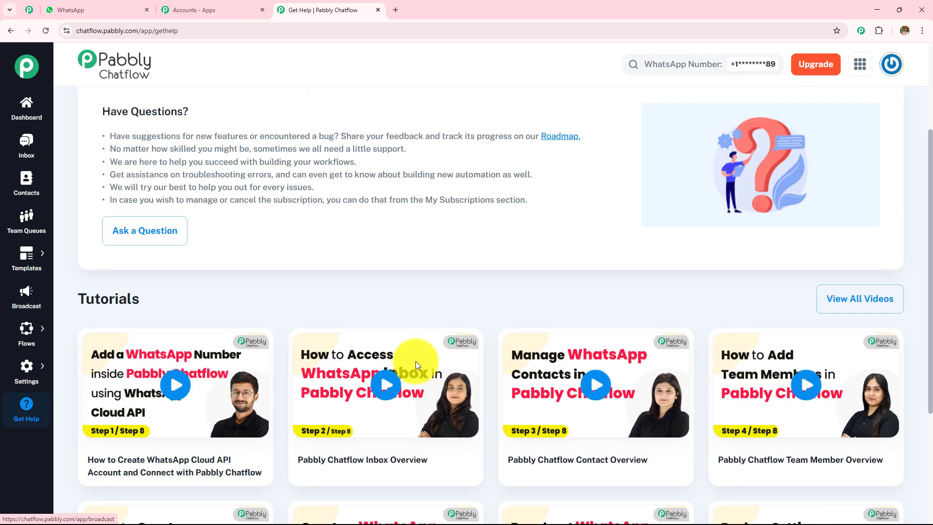
scroll(415, 361, "up", 3)
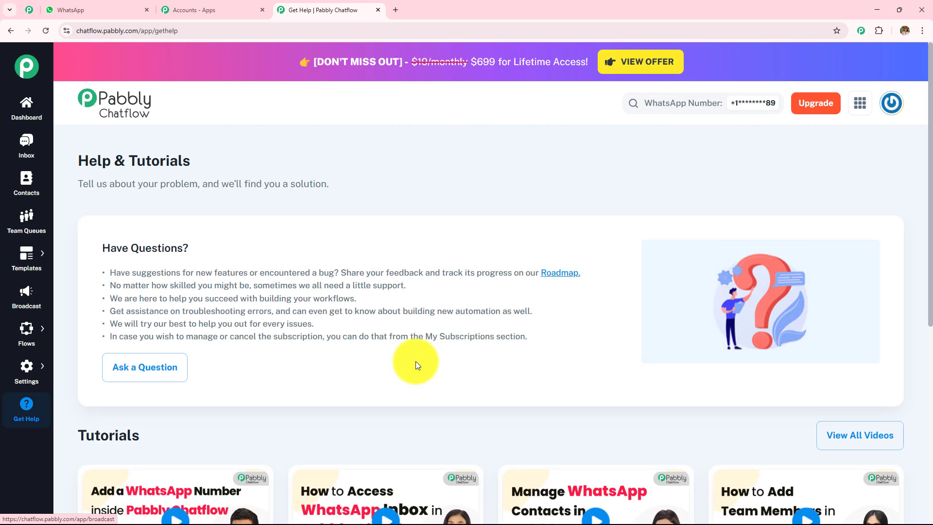
Step: Go back through the Dashboard to the Flow Builder page and add a new flow
left_click(27, 109)
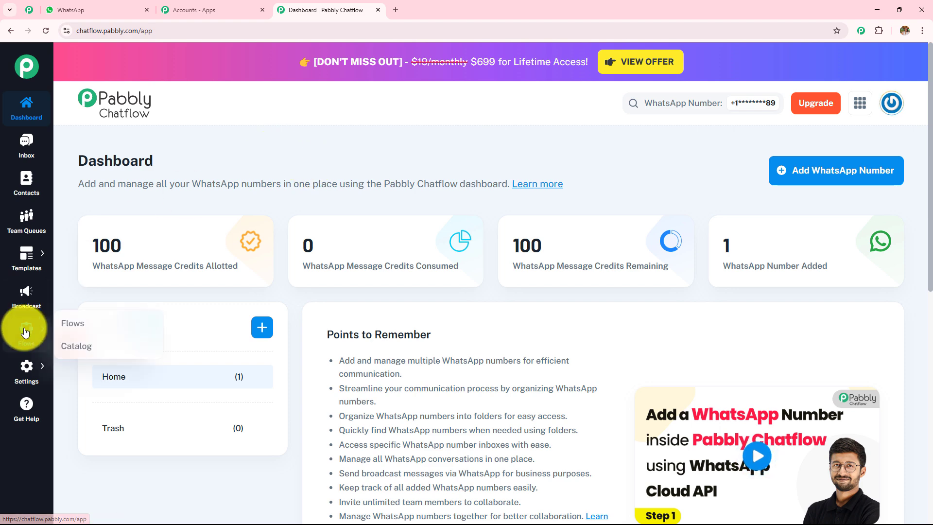
left_click(75, 331)
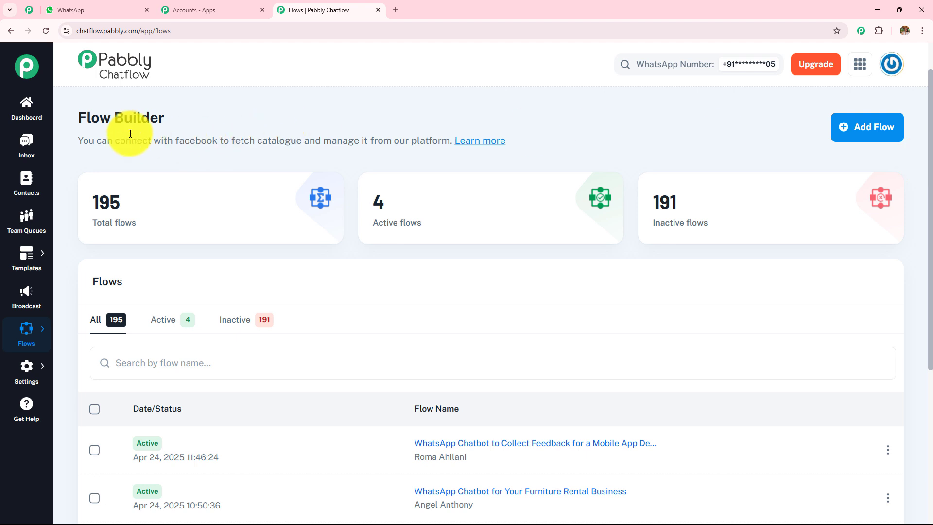
left_click_drag(77, 124, 330, 129)
left_click(354, 112)
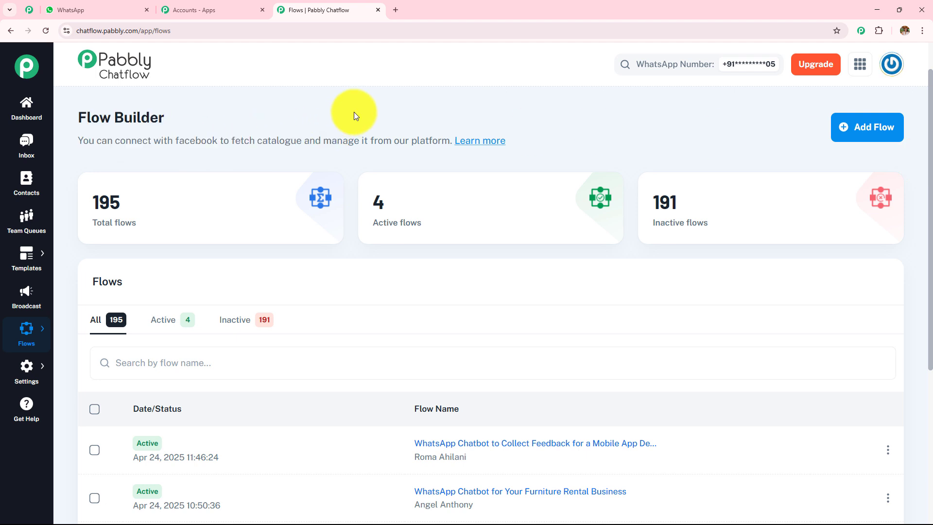
left_click(844, 135)
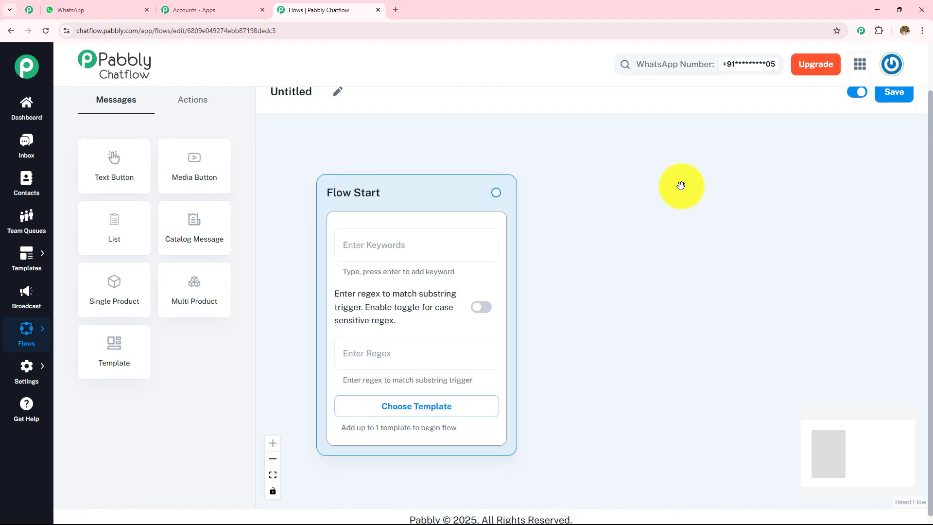
scroll(931, 179, "up", 1)
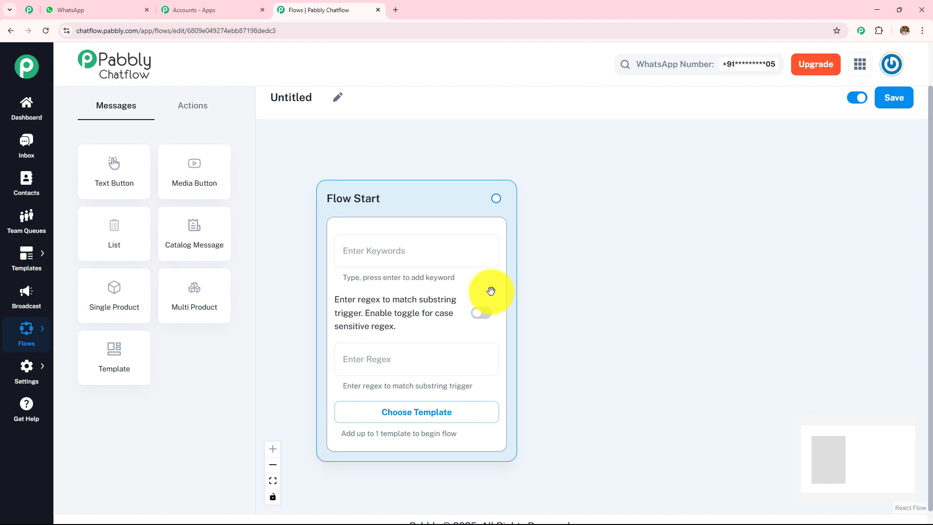
Step: Rename the untitled flow to "WhatsApp Chatbot to Share Class Highlights for a Dance Studio"
left_click(337, 98)
key("ctrl+a")
type("WhatsApp Chatbot to Share Class Highlights for a Dance Studio")
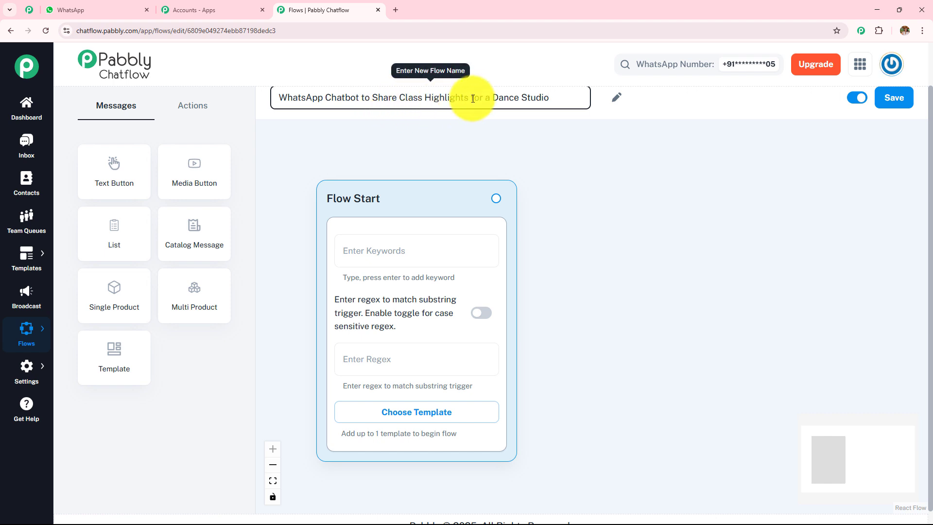
left_click(649, 255)
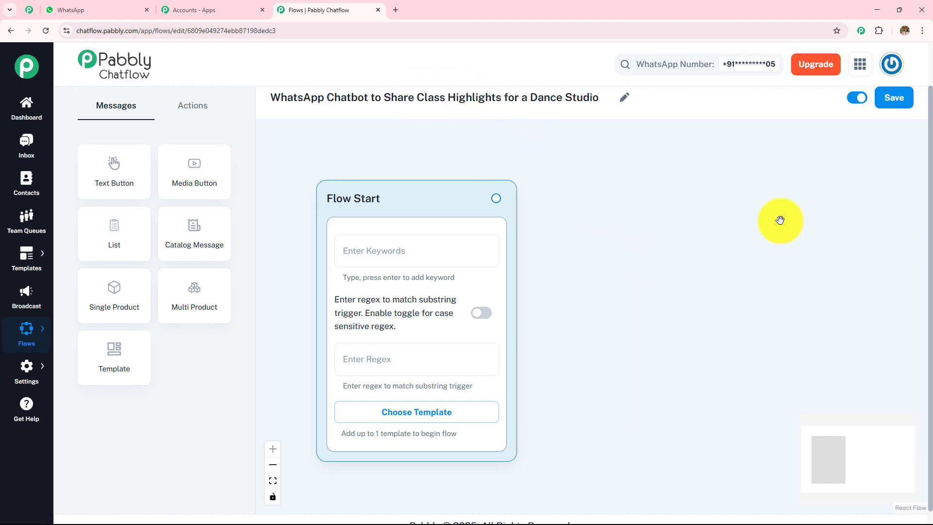
Step: Examine the message-type nodes and the action-type nodes available for building the flow
scroll(931, 194, "up", 1)
scroll(929, 191, "up", 2)
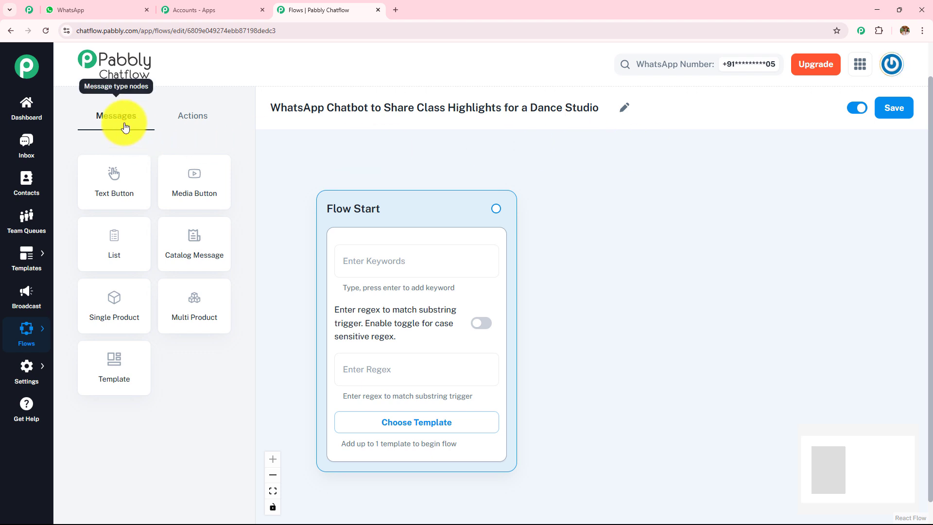
left_click(178, 119)
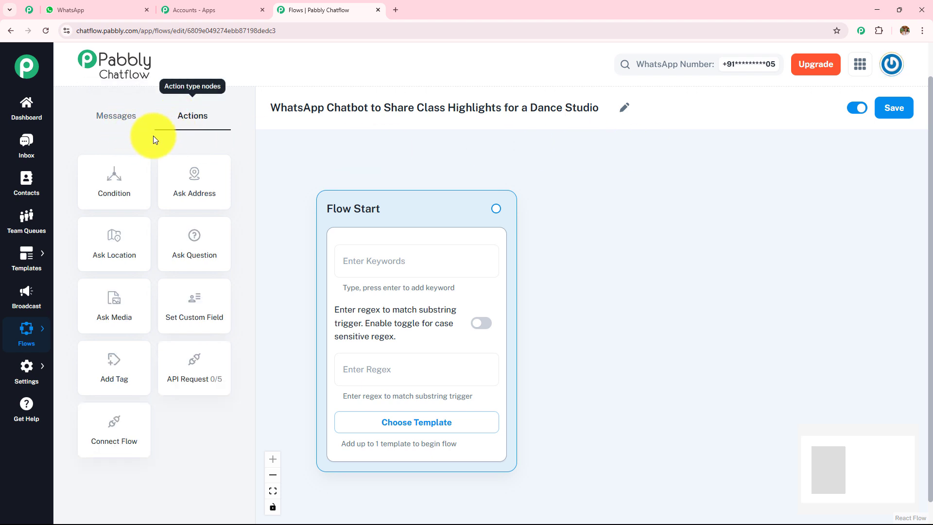
left_click(125, 122)
left_click(193, 117)
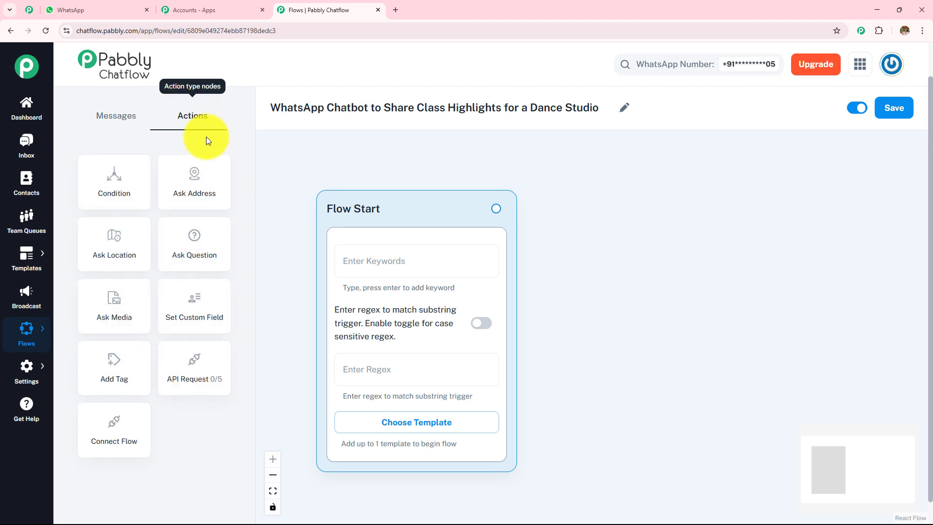
left_click(120, 127)
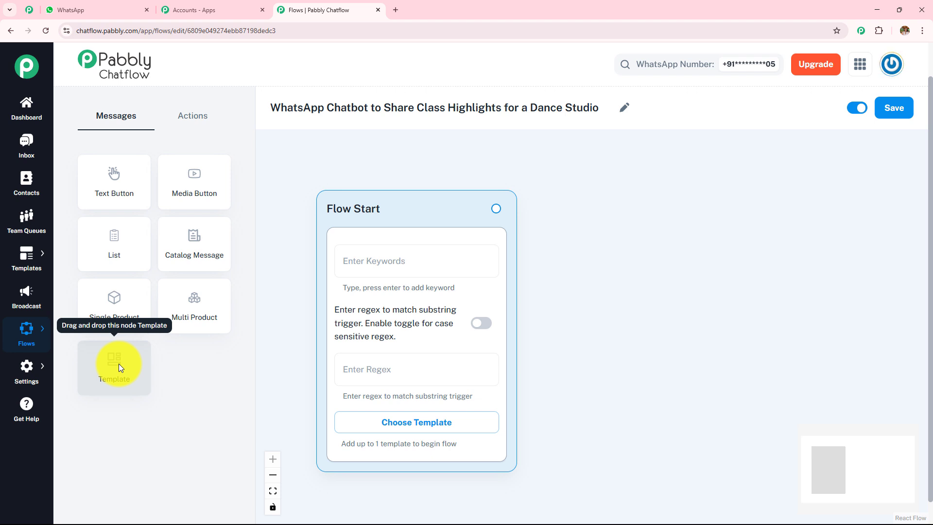
left_click(192, 119)
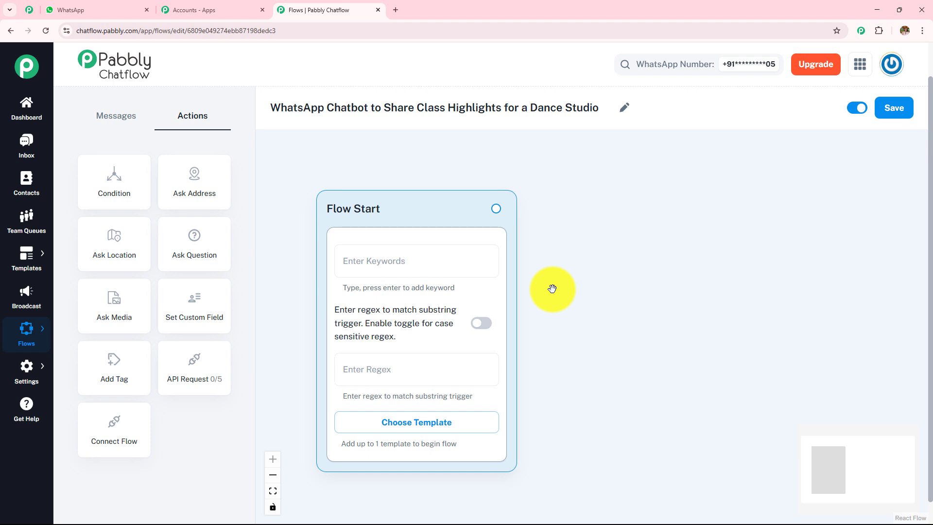
left_click_drag(550, 289, 517, 282)
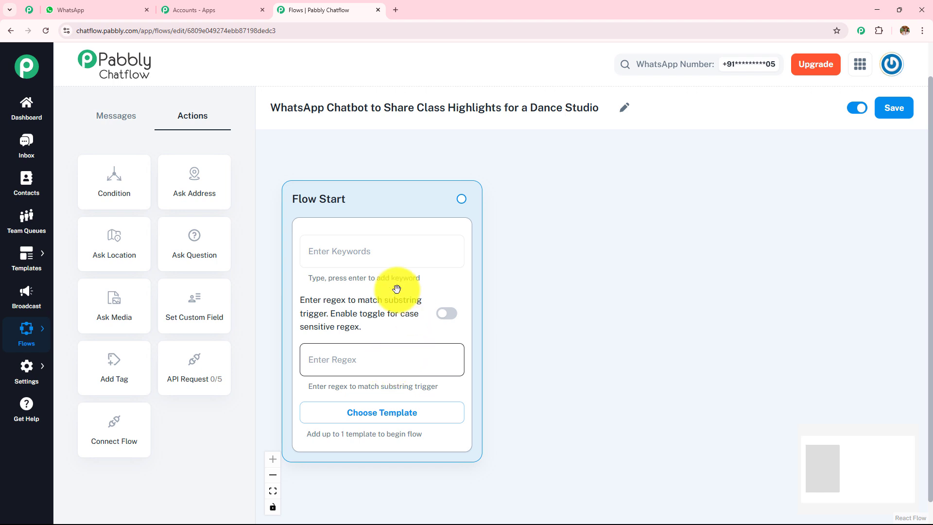
Step: Add "Hello", "Hey" and "Hi" as trigger keywords in the Flow Start node
left_click(362, 252)
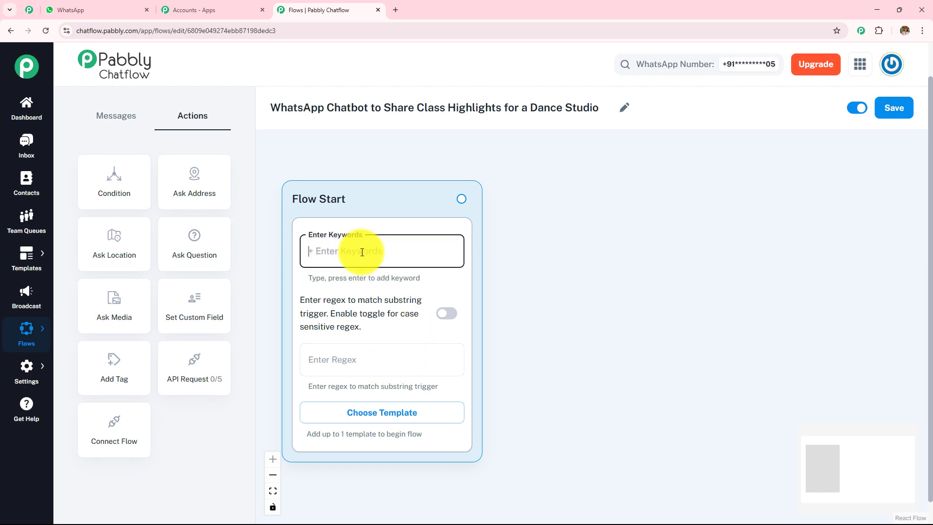
type("Hello")
key("Return")
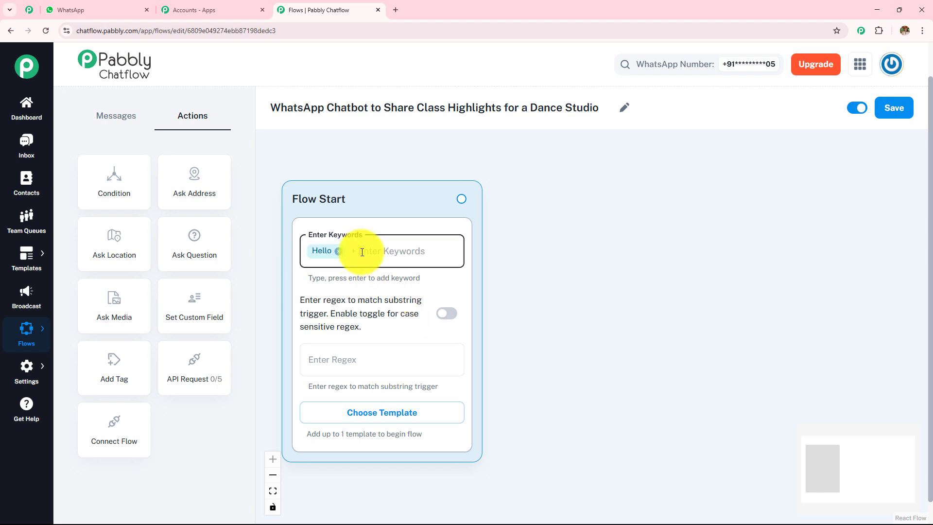
type("Hey")
key("Return")
type("Hi")
key("Return")
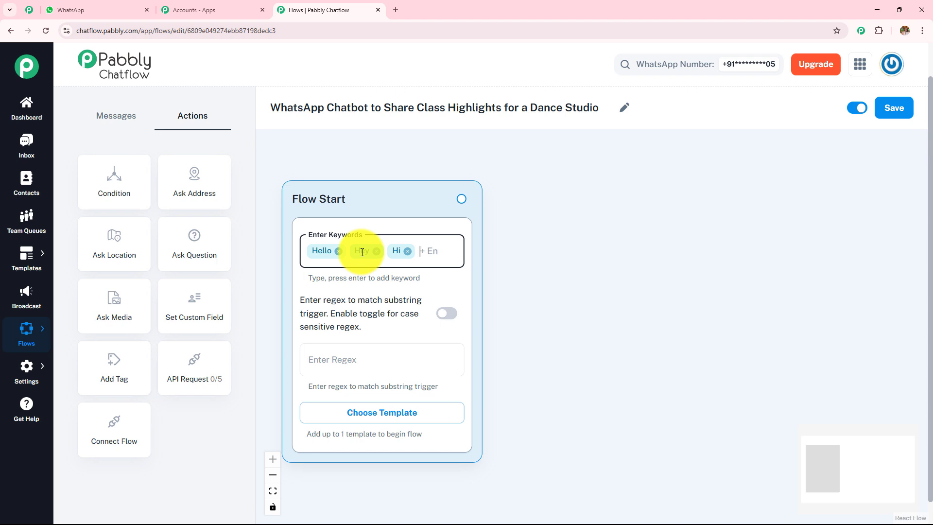
Step: Set the Flow Start node's regex to "\b(class|enroll|dance)\b" for substring matching
left_click(365, 358)
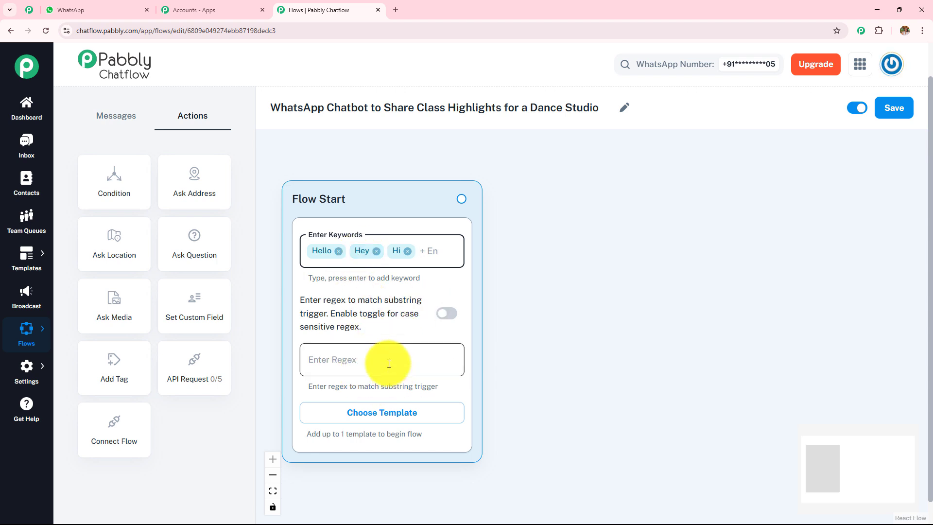
left_click(373, 266)
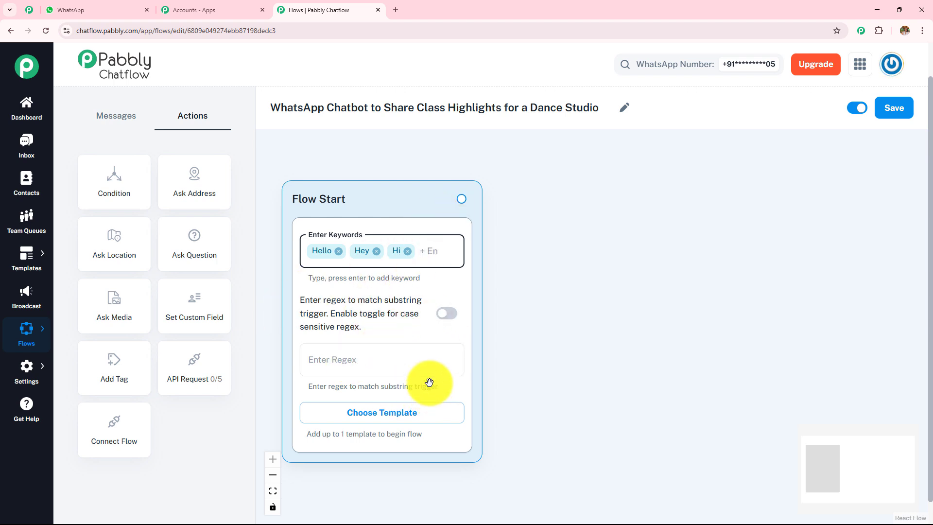
left_click(350, 359)
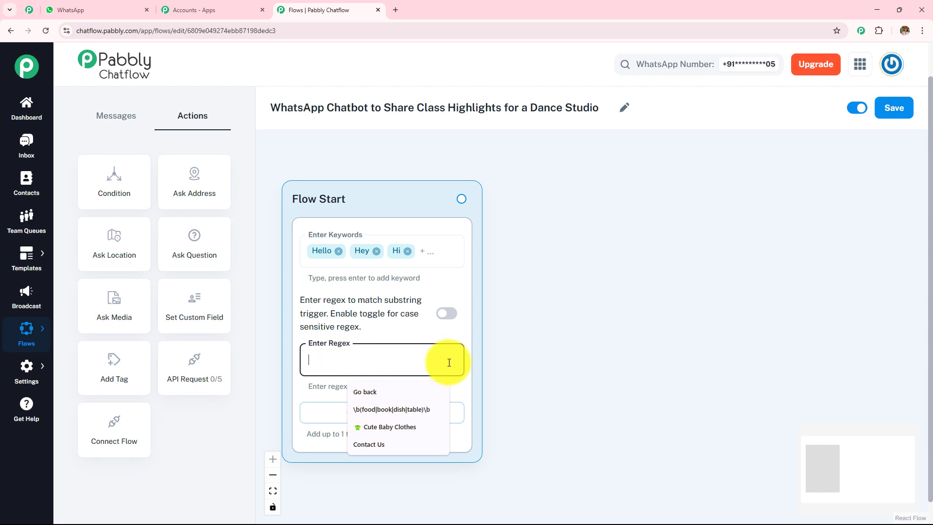
left_click(547, 357)
left_click(380, 353)
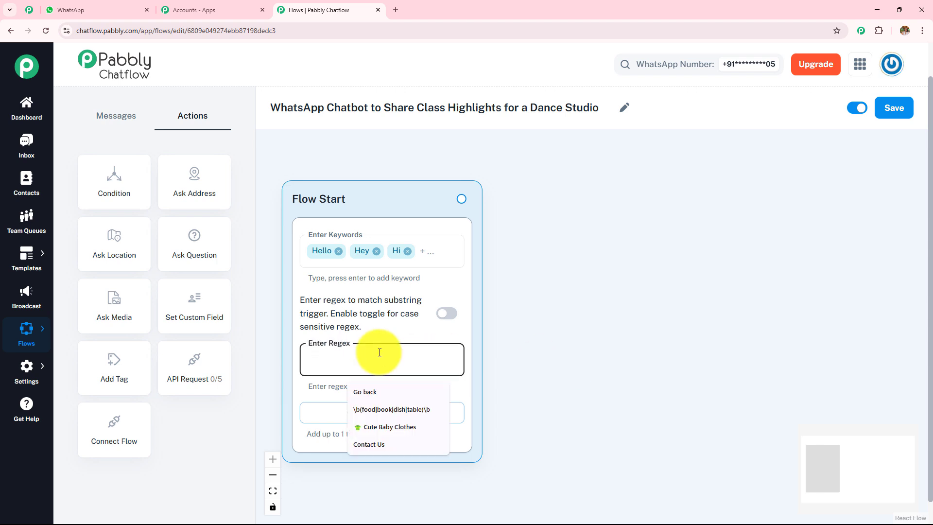
type("\\b(class|enroll|dance)\\b")
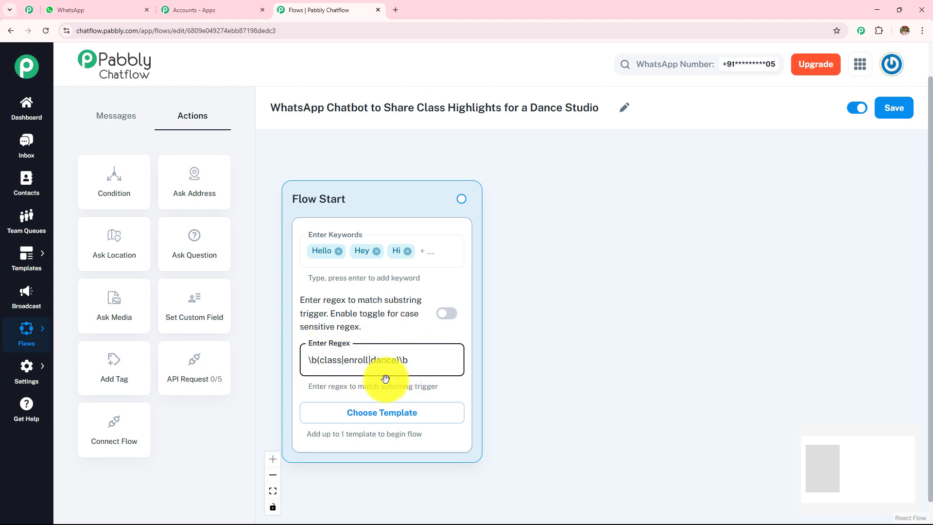
Step: Switch to the WhatsApp chat and review the opening enrollment message and the chatbot's welcome reply with its options
left_click(129, 10)
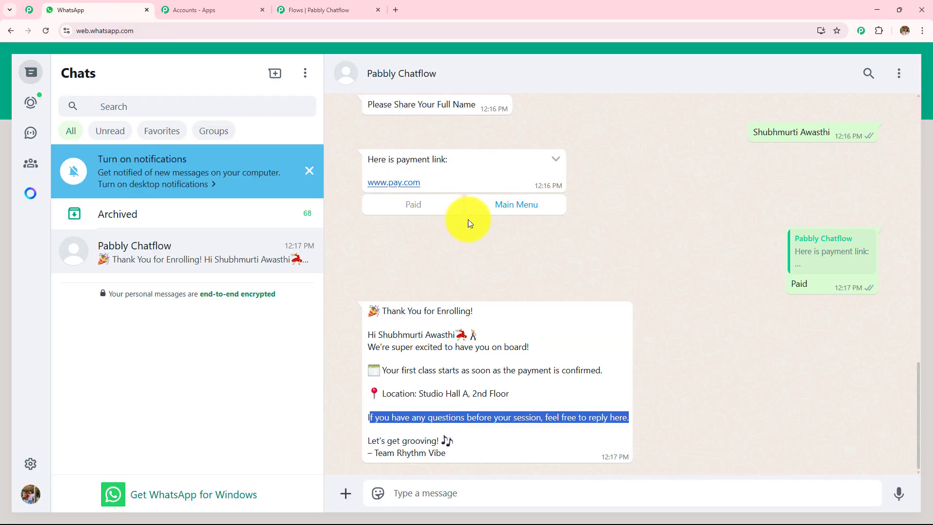
scroll(482, 222, "up", 5)
scroll(482, 223, "up", 10)
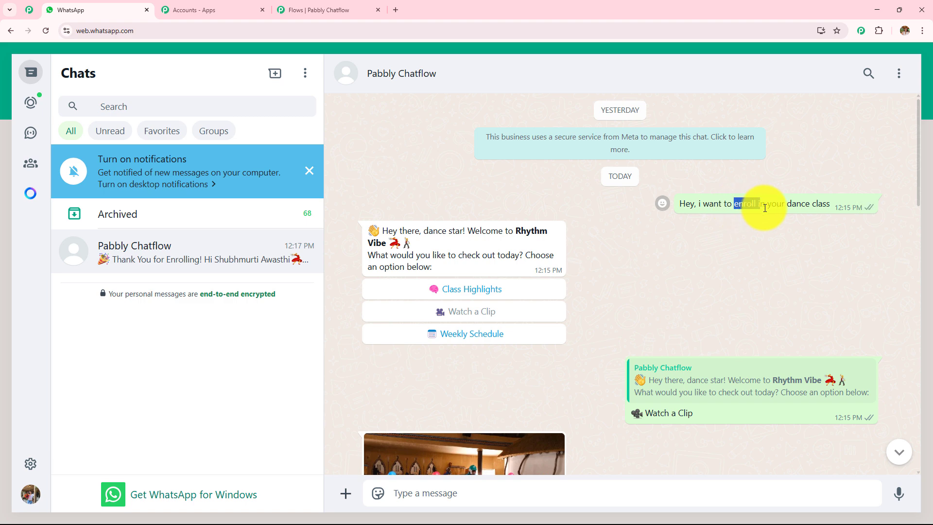
left_click_drag(788, 205, 849, 208)
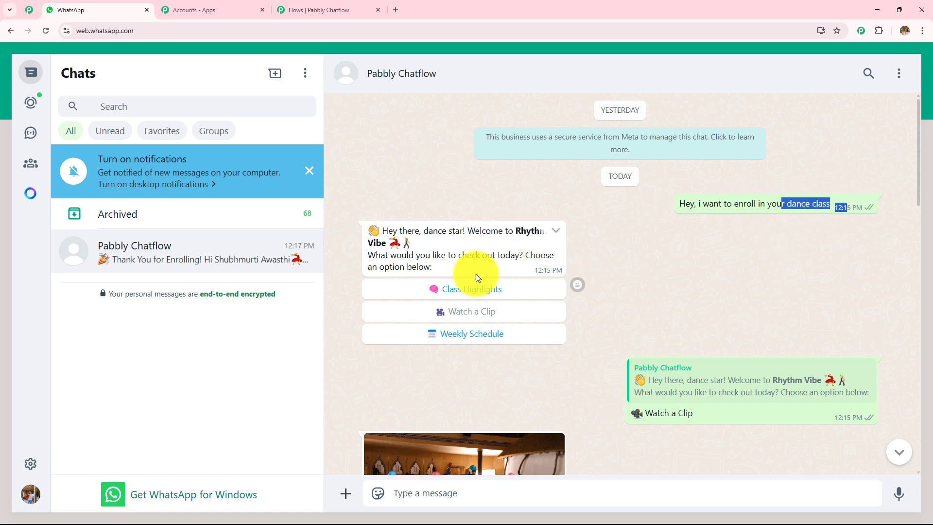
double_click(389, 230)
triple_click(455, 255)
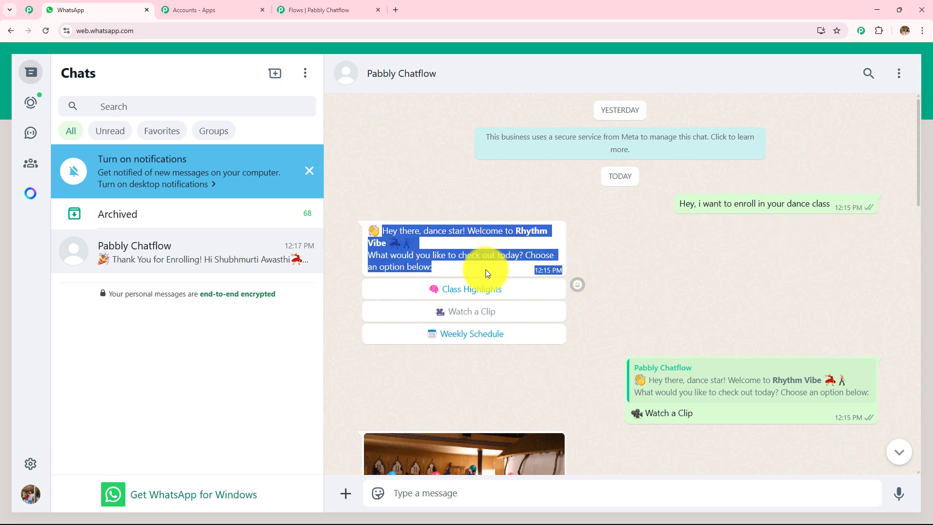
Step: Switch back to Pabbly Chatflow and connect a new Text + Button message node to Flow Start, placing it beside that node
left_click(313, 10)
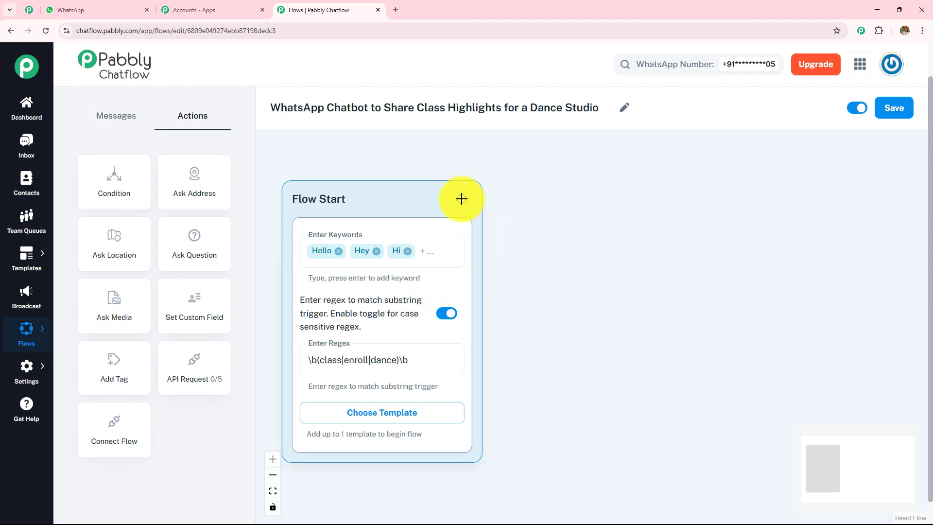
left_click_drag(461, 199, 689, 191)
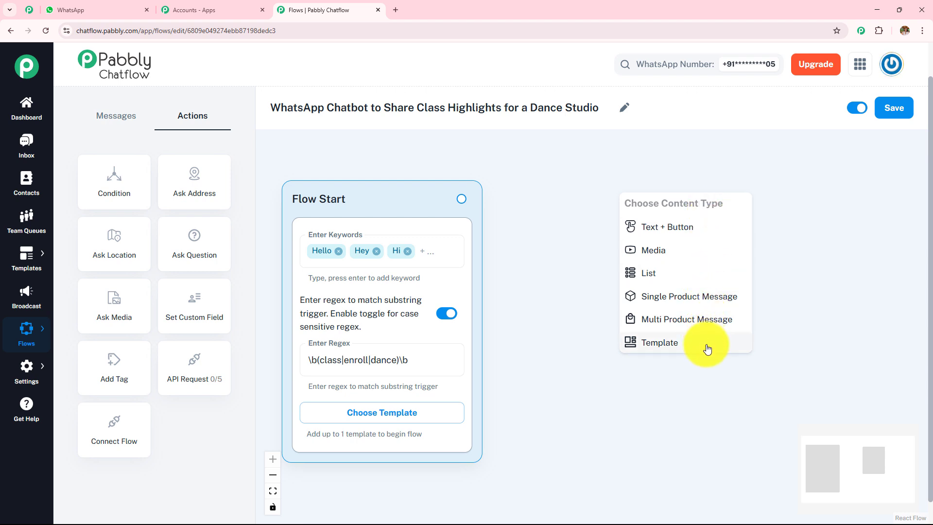
left_click(687, 232)
left_click_drag(686, 229, 652, 208)
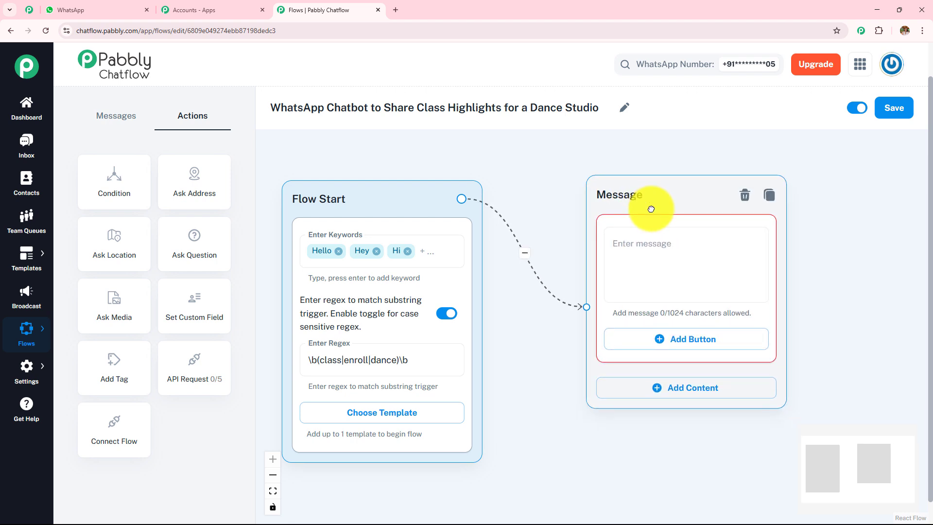
Step: Enter the message "👋 Hey there, dance star! Welcome to Rhythm Vibe 💃🕺 What would you like to check out today? Choose an option below:"
left_click(677, 255)
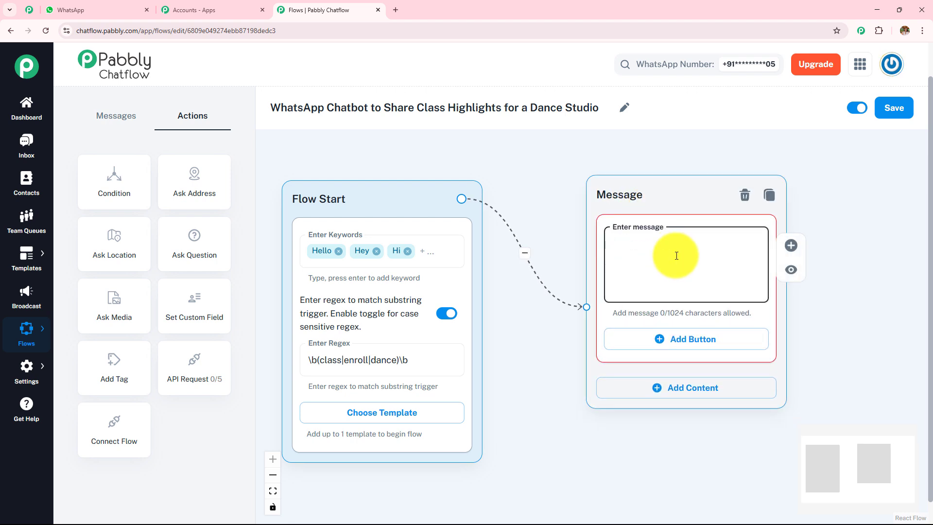
type("👋 Hey there, dance star! Welcome to Rhythm Vibe 💃🕺 What would you like to check out today? Choose an option below:")
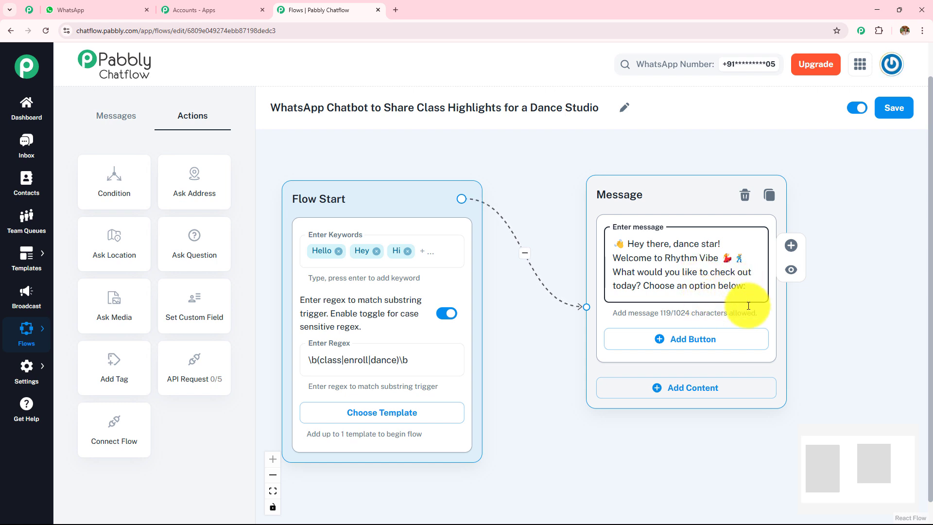
left_click_drag(722, 314, 496, 276)
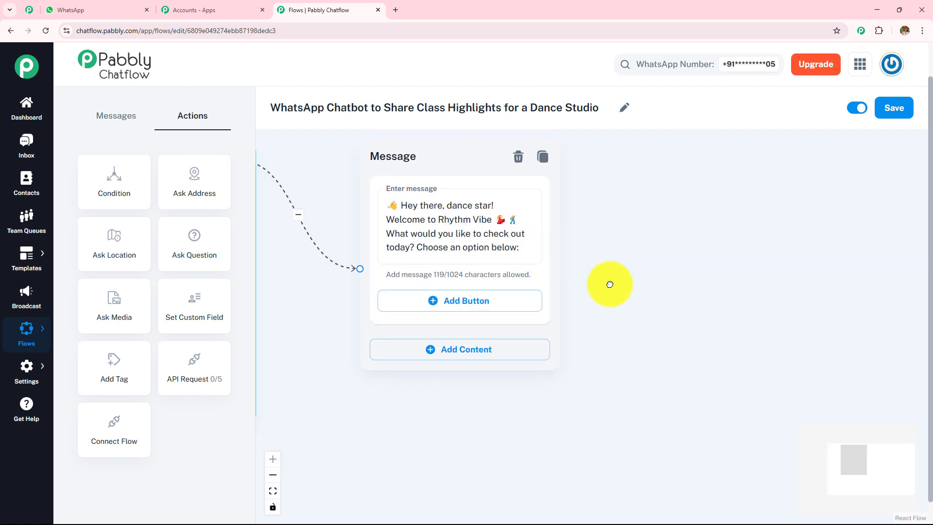
left_click(135, 115)
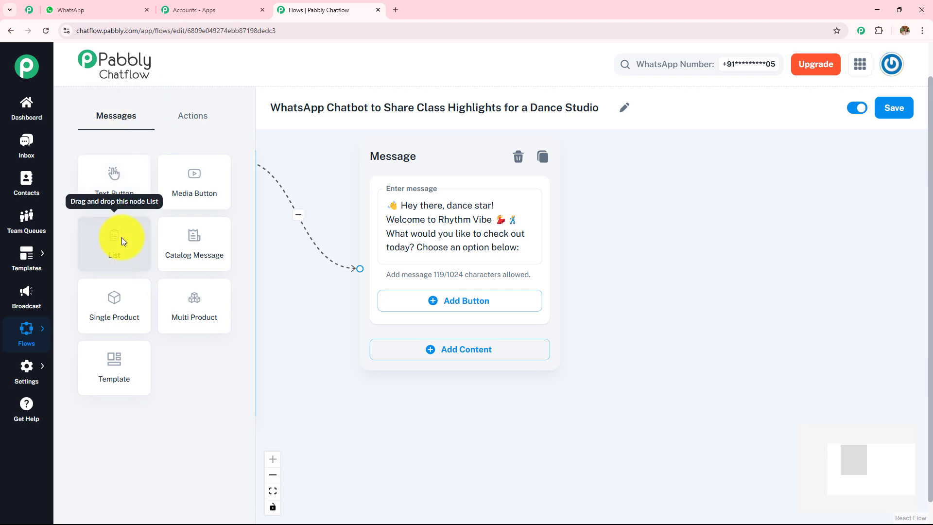
left_click_drag(122, 238, 611, 243)
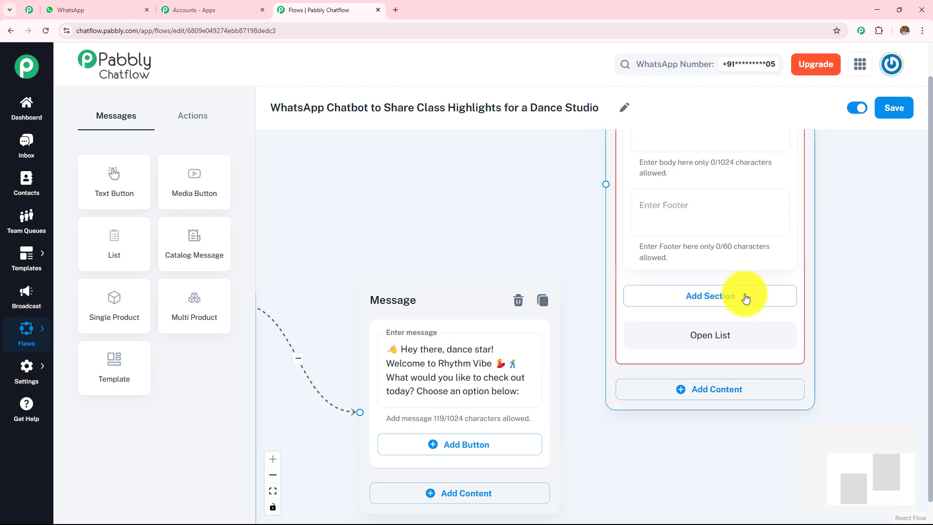
left_click(722, 300)
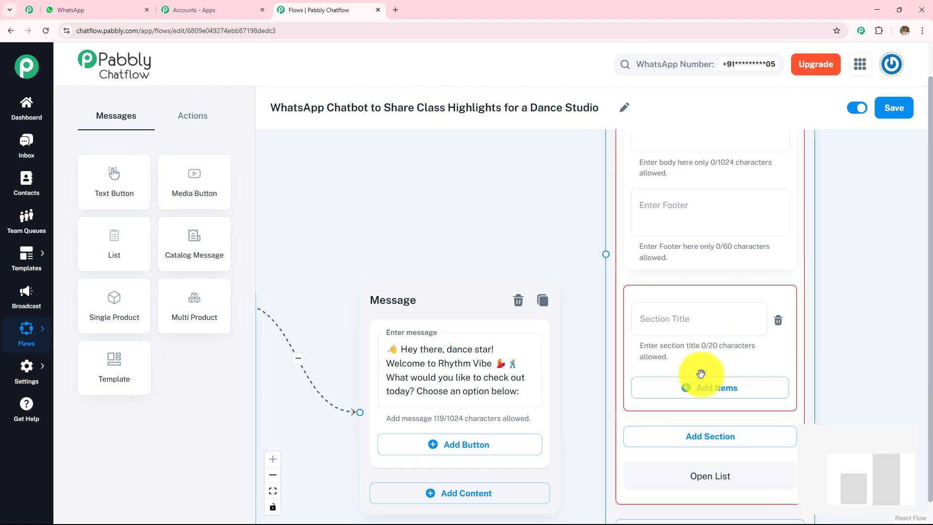
left_click(691, 397)
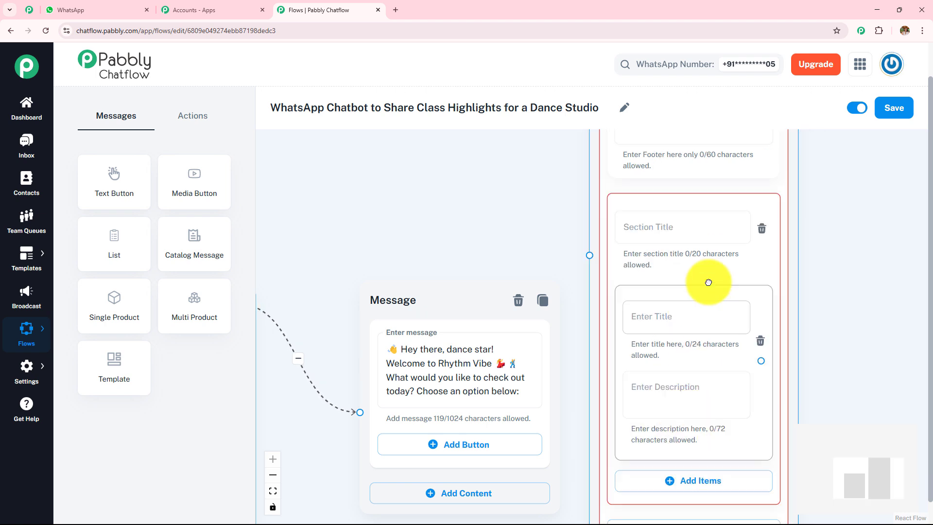
left_click(694, 223)
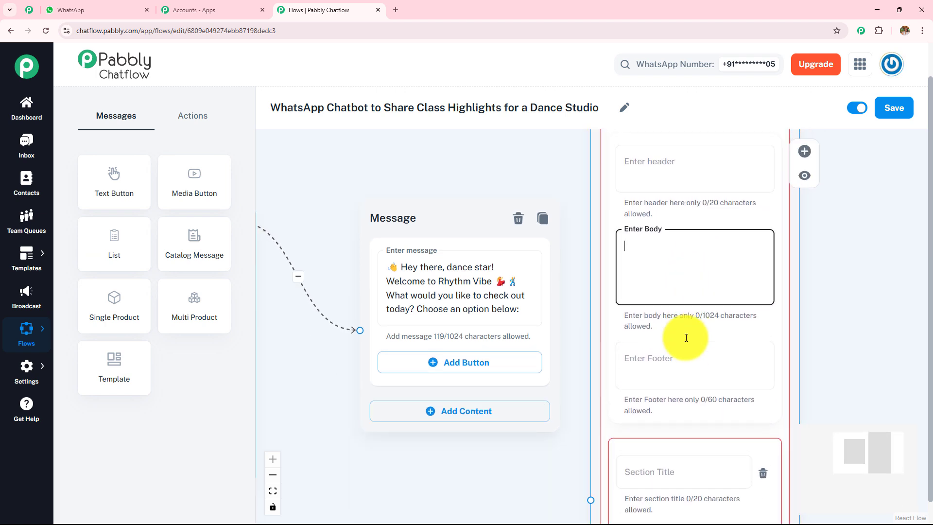
left_click(742, 210)
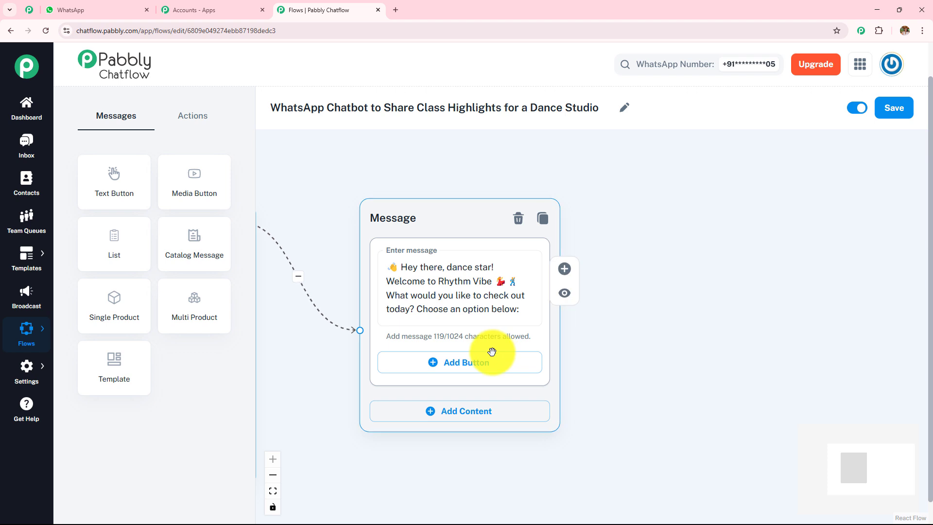
Step: Add three buttons to the welcome message node and shift the node slightly on the canvas
left_click(489, 364)
left_click(475, 420)
left_click(476, 420)
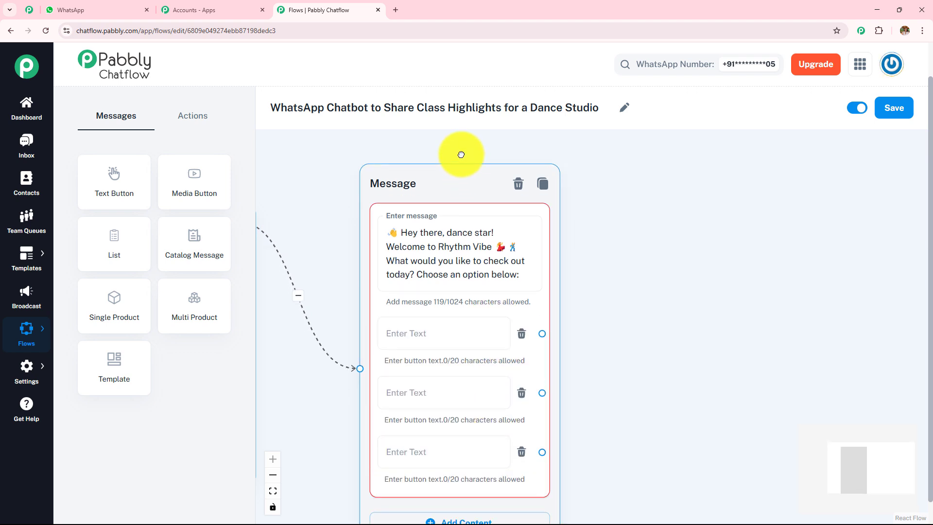
left_click_drag(448, 128, 473, 163)
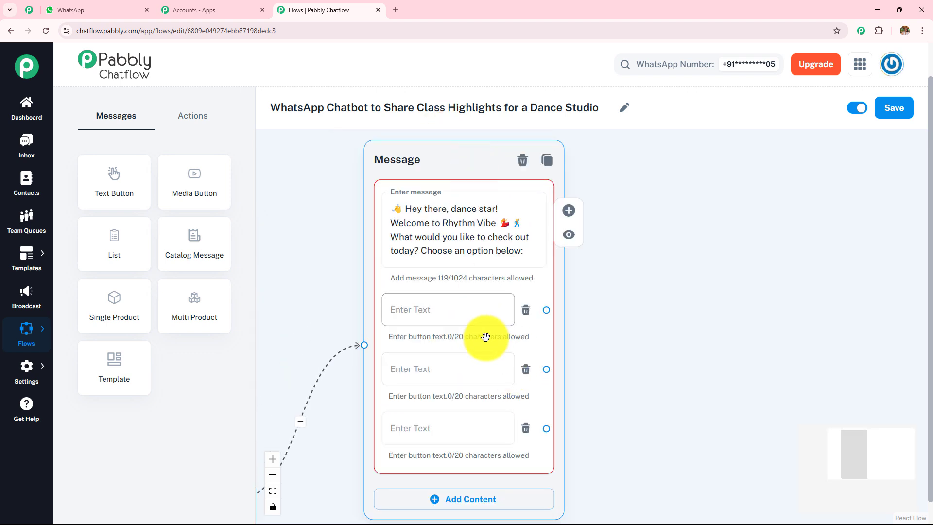
Step: Label the welcome message's three buttons "🧠 Class Highlights", "🎥 Watch a Clip" and "🗓 Weekly Schedule"
left_click(395, 309)
type("🧠 Class Highlights")
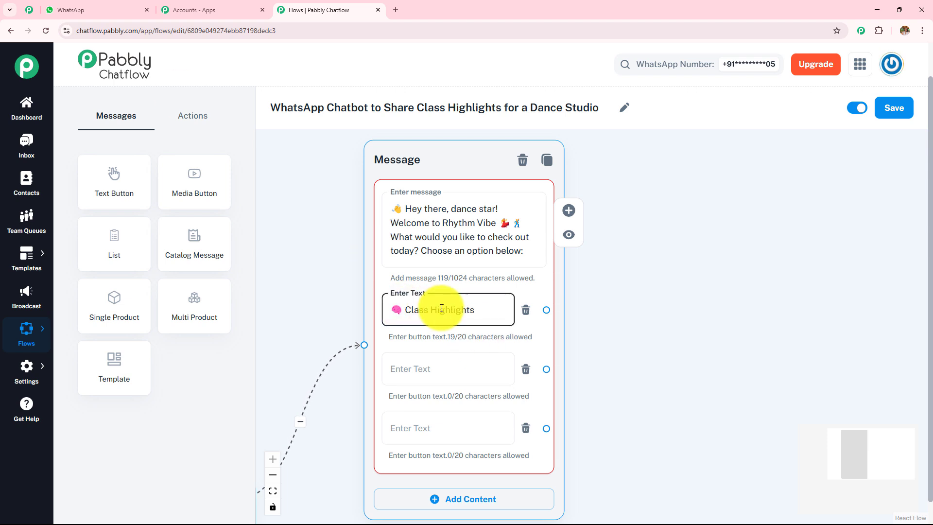
left_click(421, 372)
type("🎥 Watch a Clip")
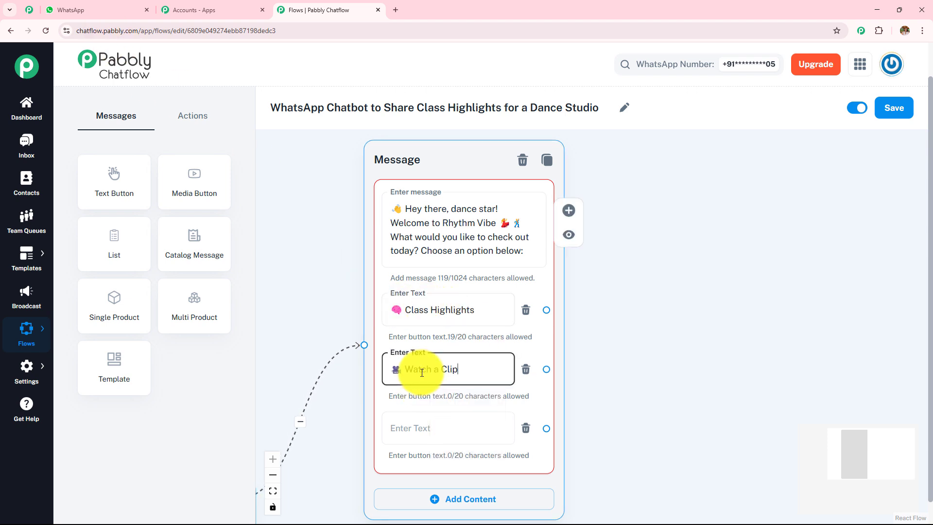
left_click(433, 425)
type("🗓 Weekly Schedule")
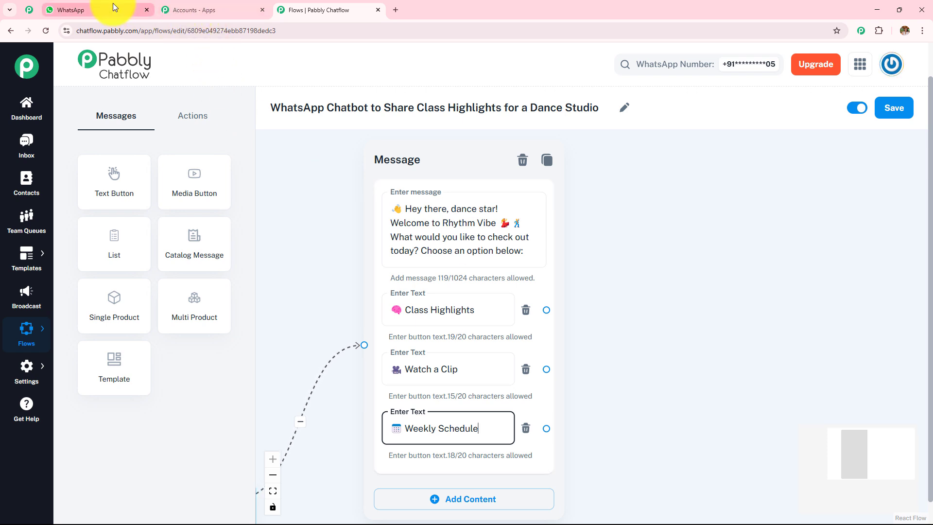
Step: Switch to the WhatsApp chat and choose the Class Highlights option under the chatbot's welcome reply
left_click(78, 10)
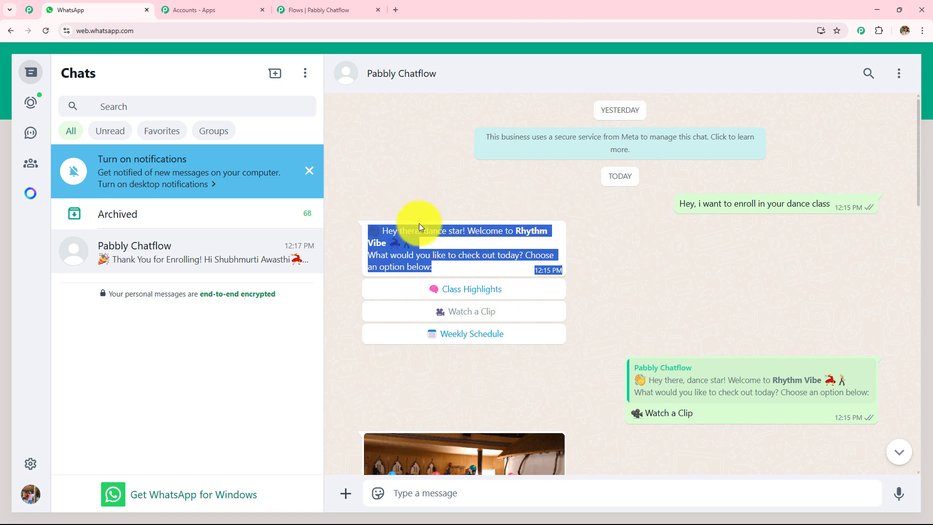
scroll(627, 316, "down", 2)
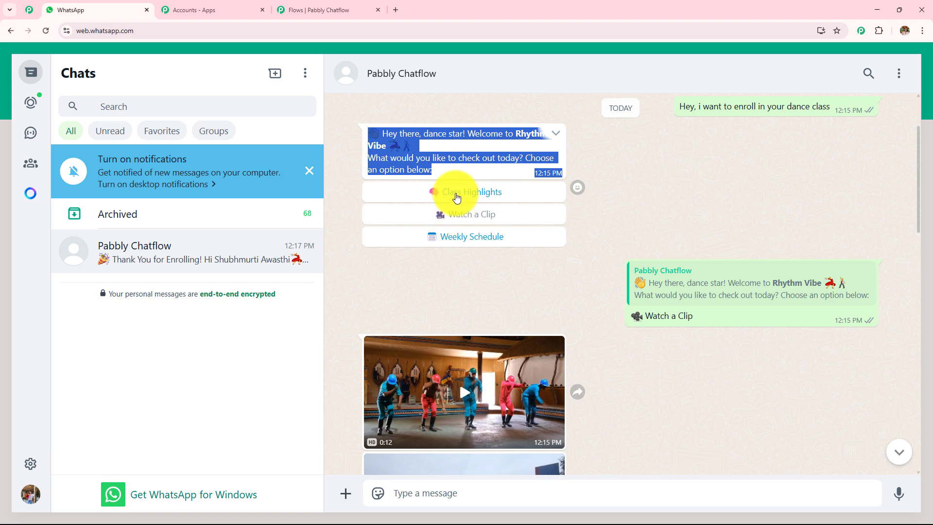
left_click(457, 196)
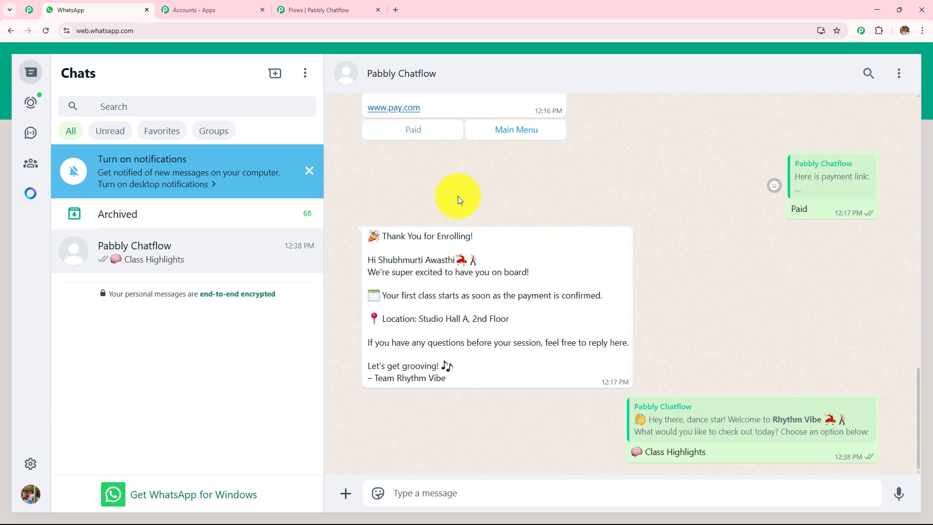
scroll(494, 245, "up", 3)
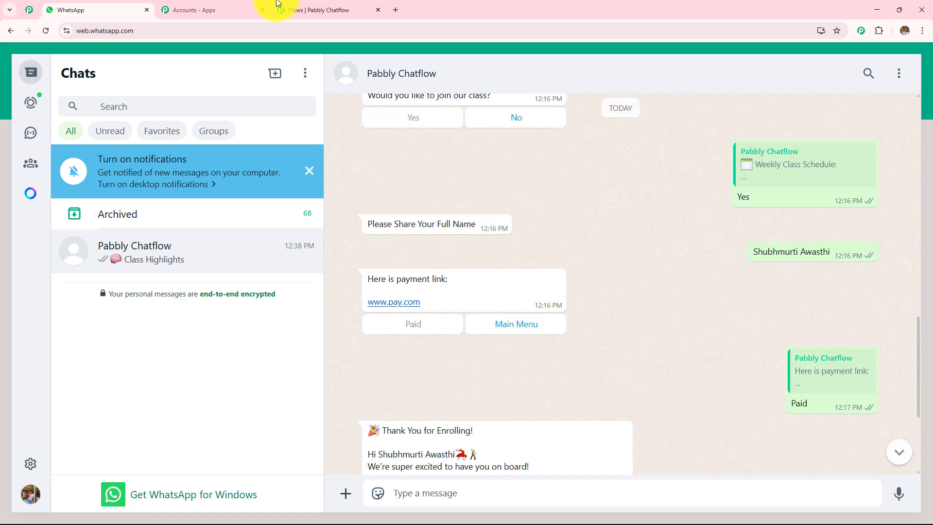
Step: Switch back to Pabbly Chatflow and connect a new Media message node to the Watch a Clip button, placing it beside the welcome message
left_click(314, 10)
left_click_drag(577, 308, 466, 277)
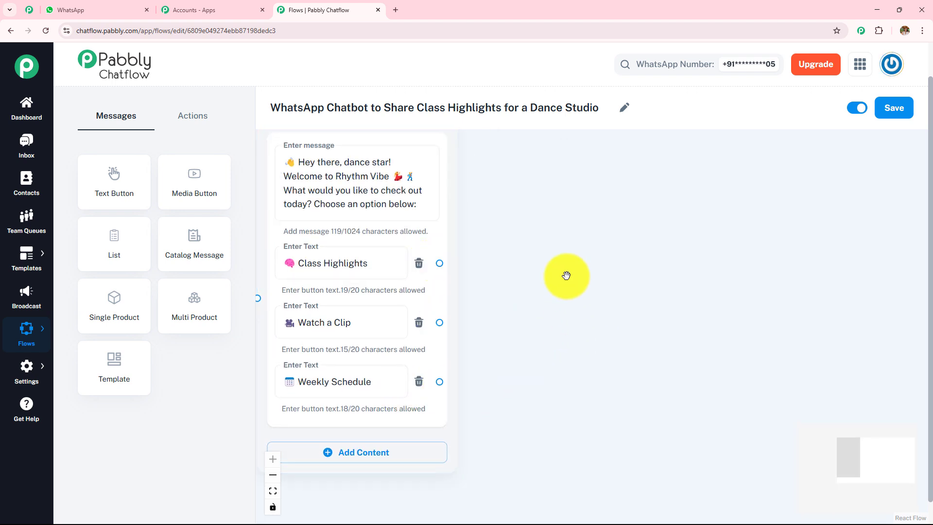
left_click_drag(566, 275, 548, 368)
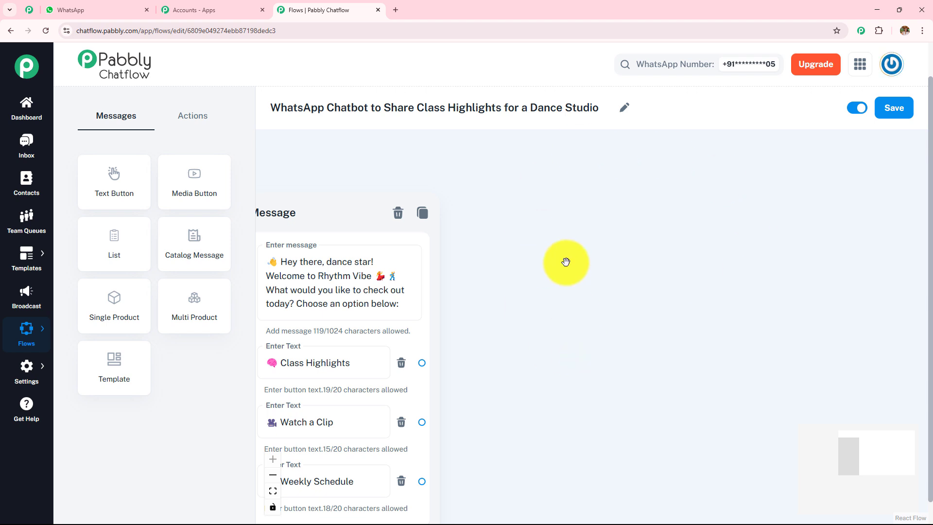
scroll(536, 330, "down", 2)
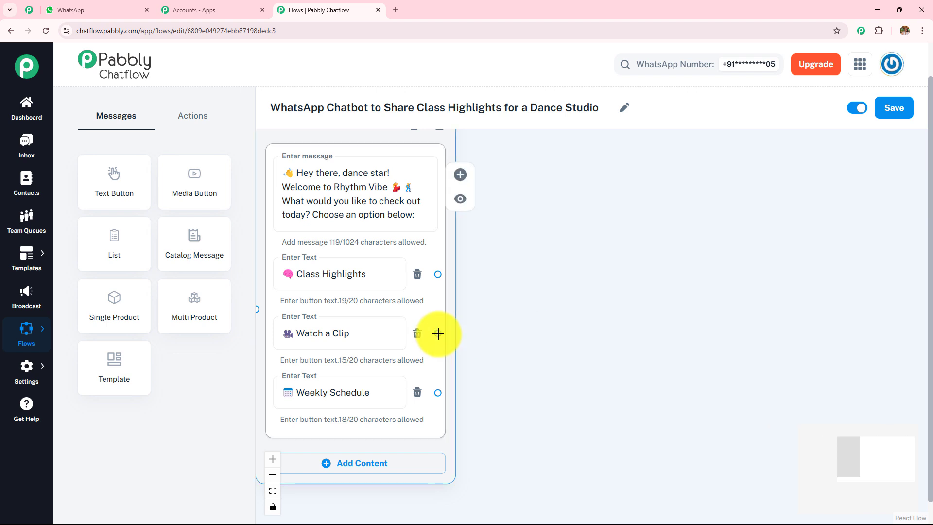
left_click(311, 333)
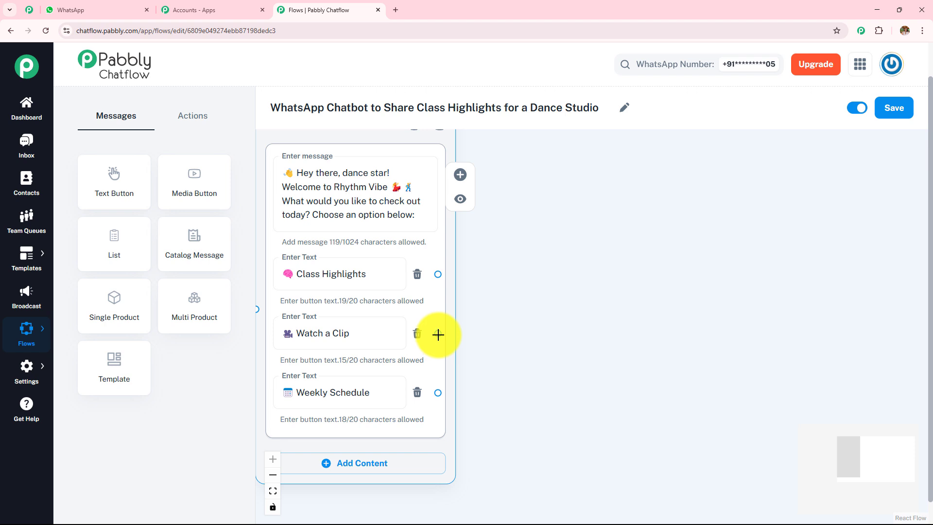
left_click_drag(438, 334, 550, 286)
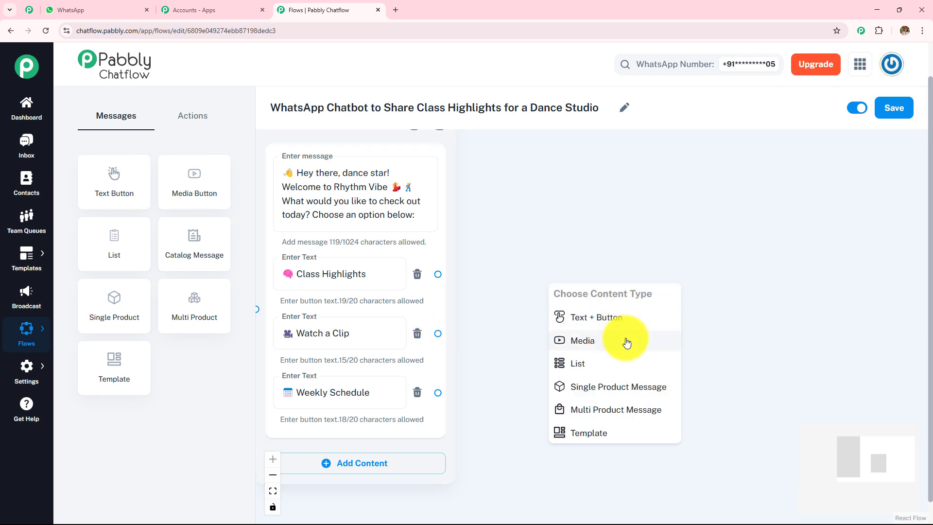
left_click(587, 348)
left_click(583, 343)
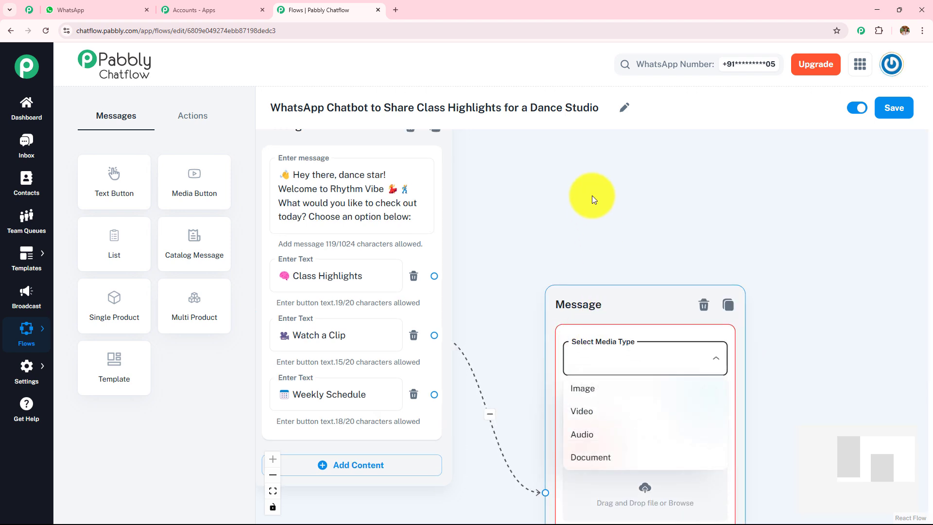
left_click(626, 303)
left_click_drag(631, 313, 619, 167)
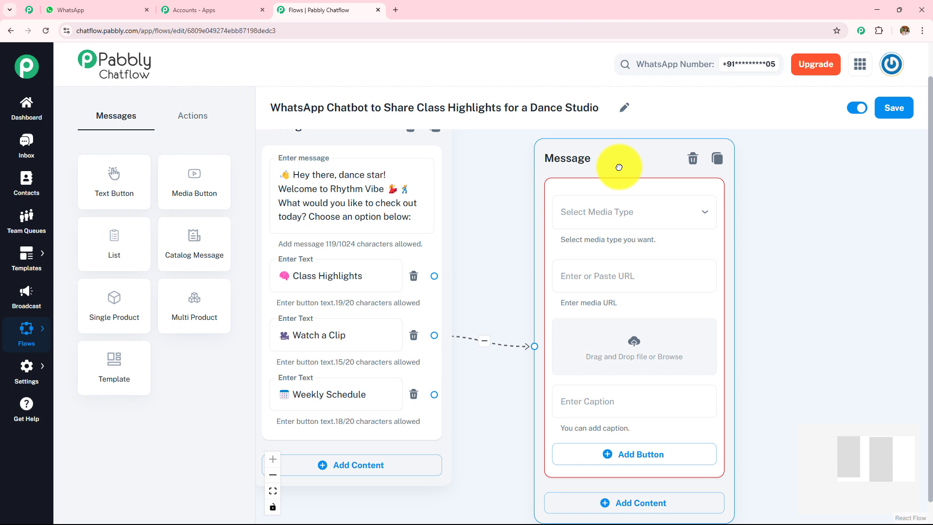
Step: Set the new message node's media type to Video
left_click(620, 212)
left_click(573, 272)
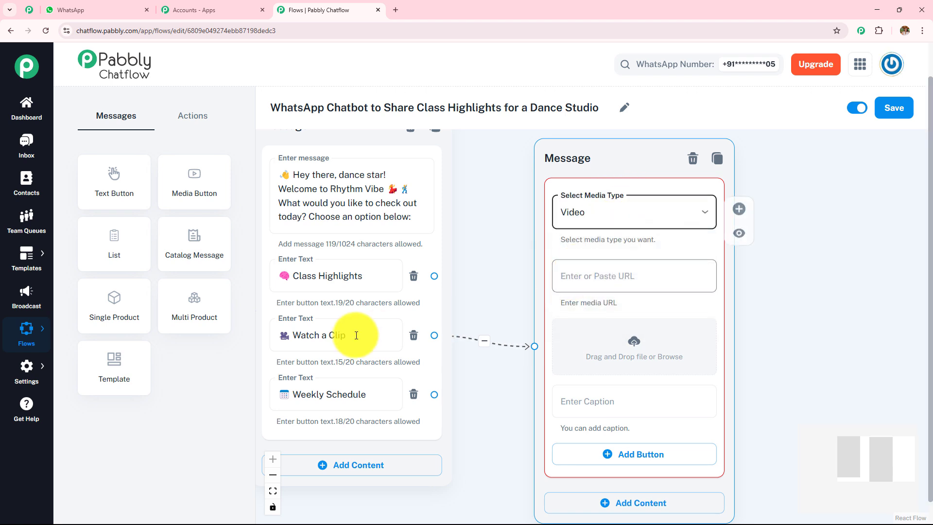
left_click(332, 335)
left_click(632, 358)
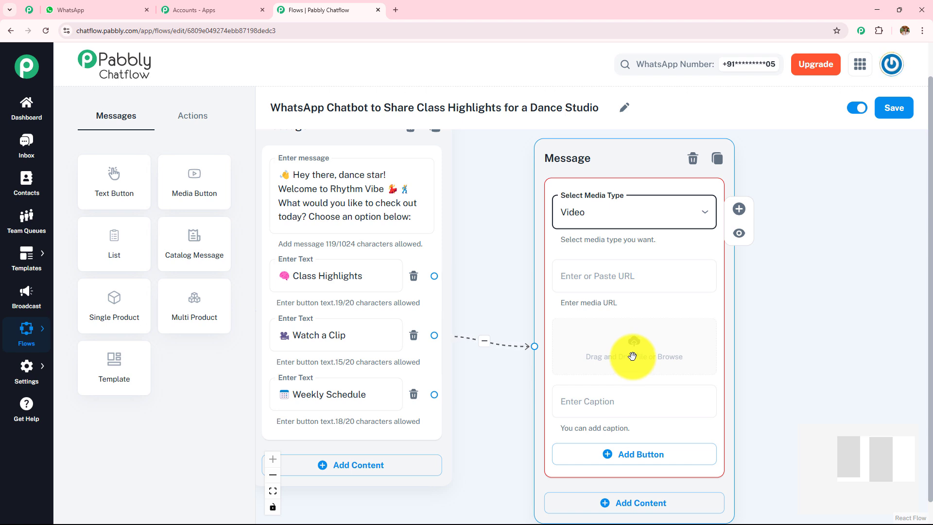
scroll(629, 364, "down", 3)
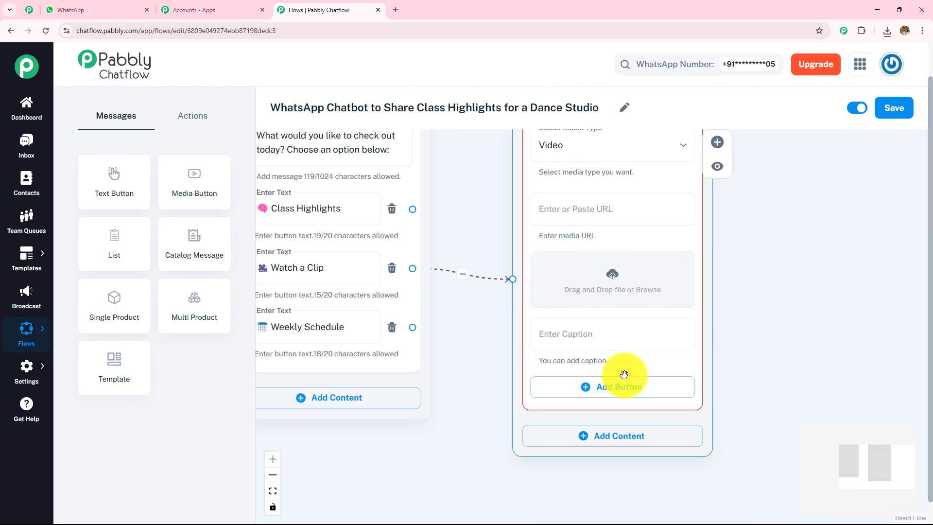
left_click(612, 276)
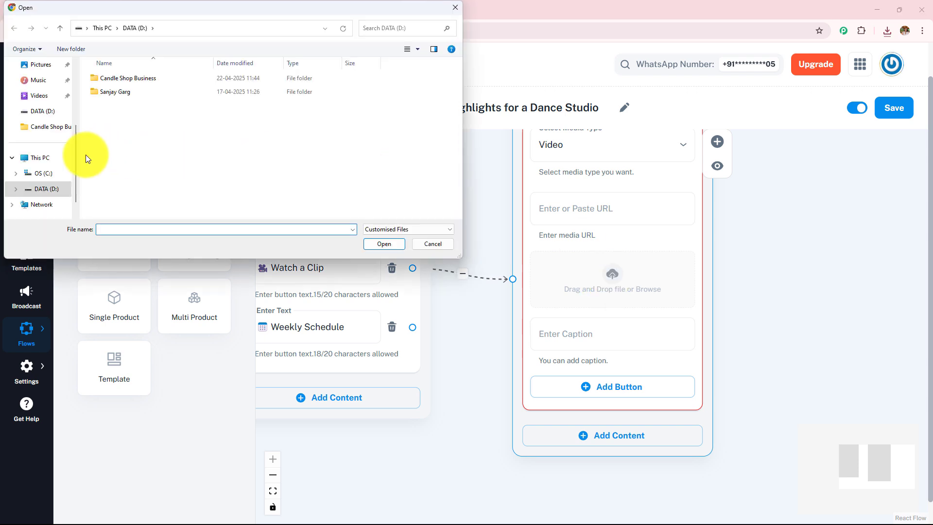
scroll(52, 145, "up", 3)
left_click(49, 145)
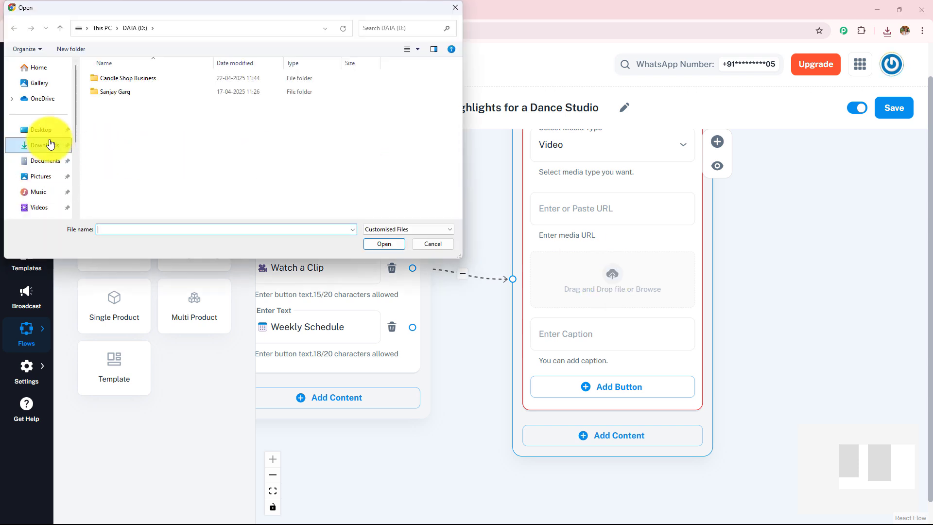
left_click(151, 92)
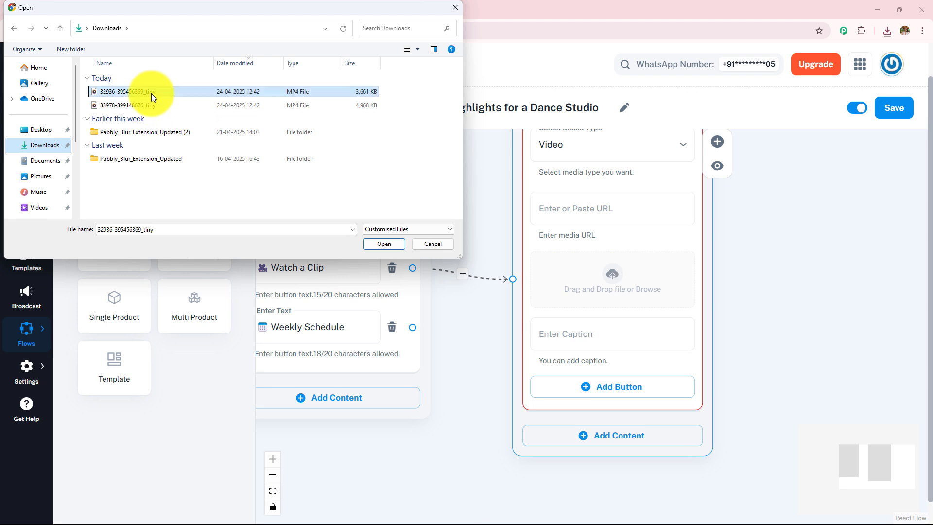
left_click(383, 244)
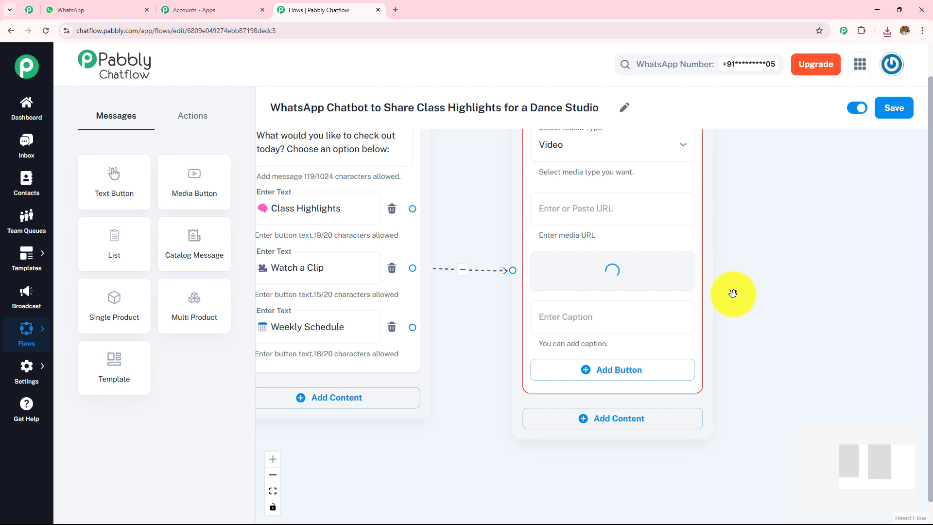
scroll(731, 292, "down", 2)
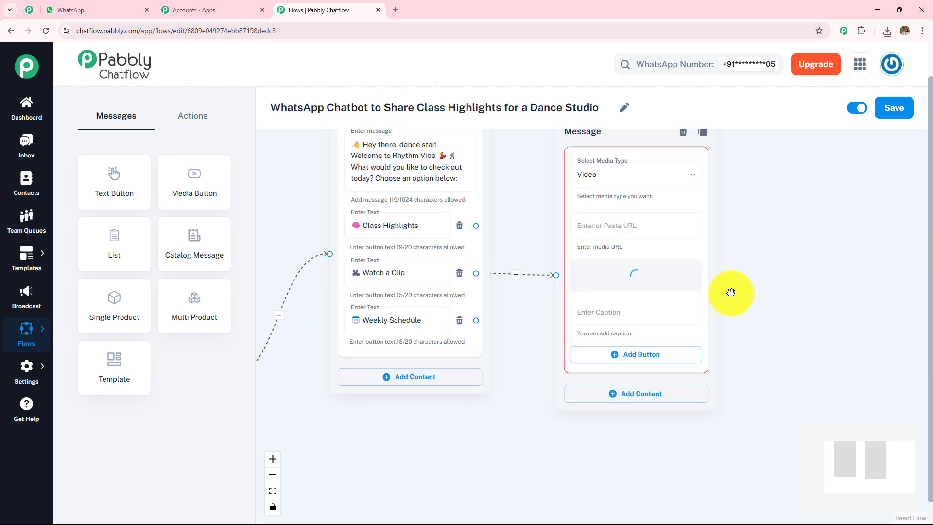
left_click_drag(748, 338, 692, 256)
scroll(724, 303, "up", 2)
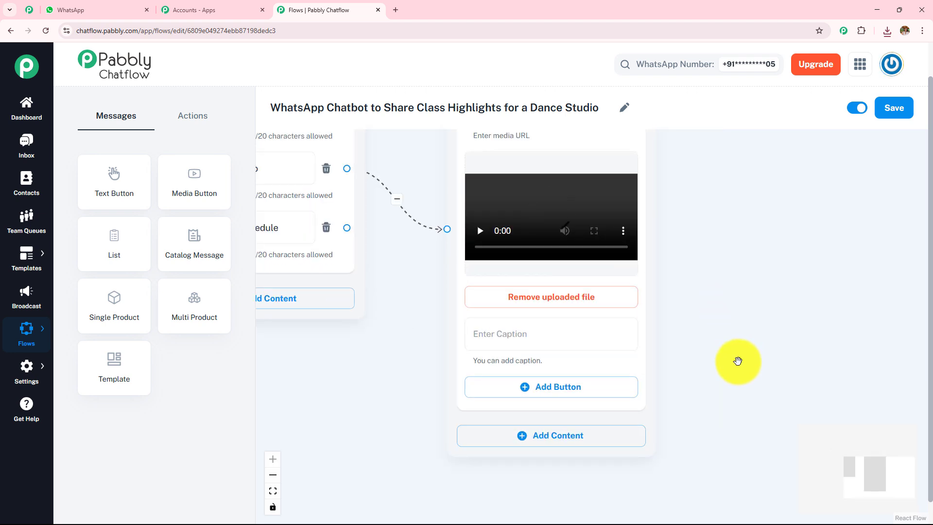
Step: Add a second Media content block to the Watch a Clip message node below the uploaded video
left_click_drag(739, 360, 739, 277)
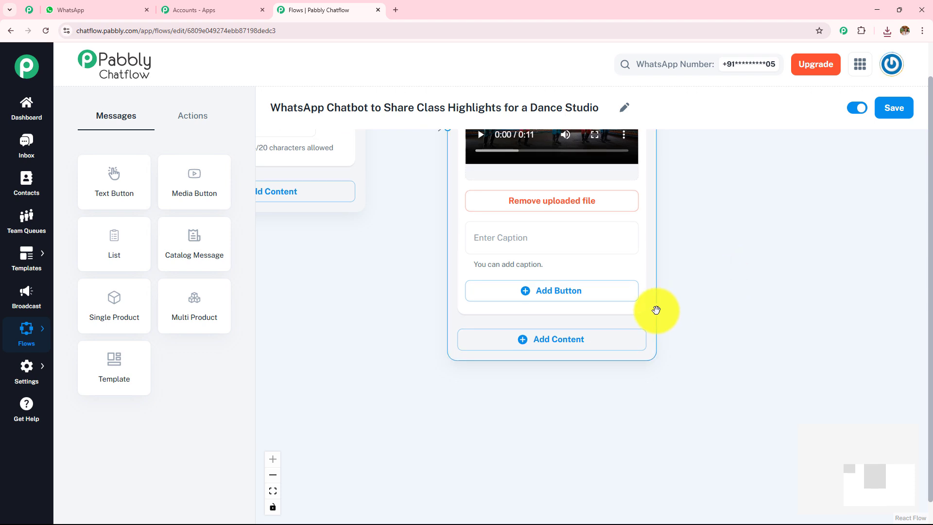
left_click(540, 340)
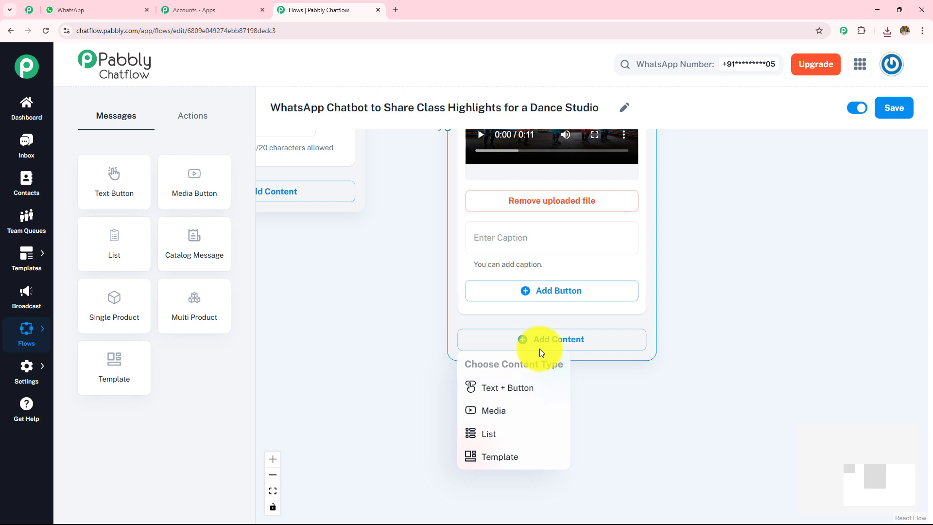
left_click(500, 414)
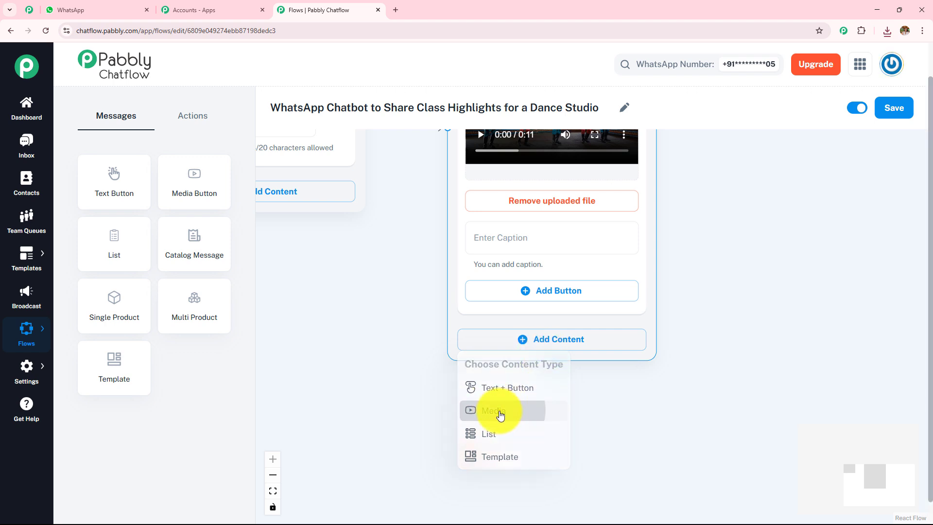
left_click_drag(712, 420, 712, 258)
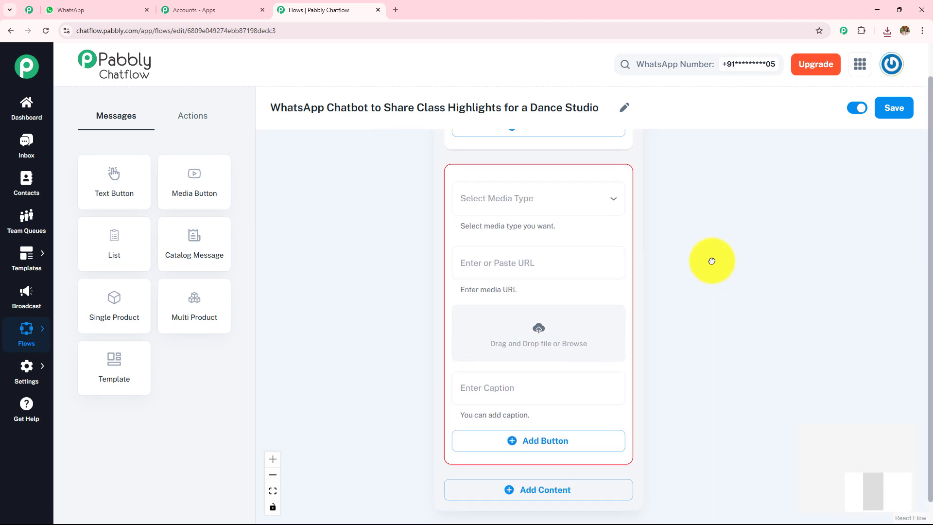
left_click(583, 208)
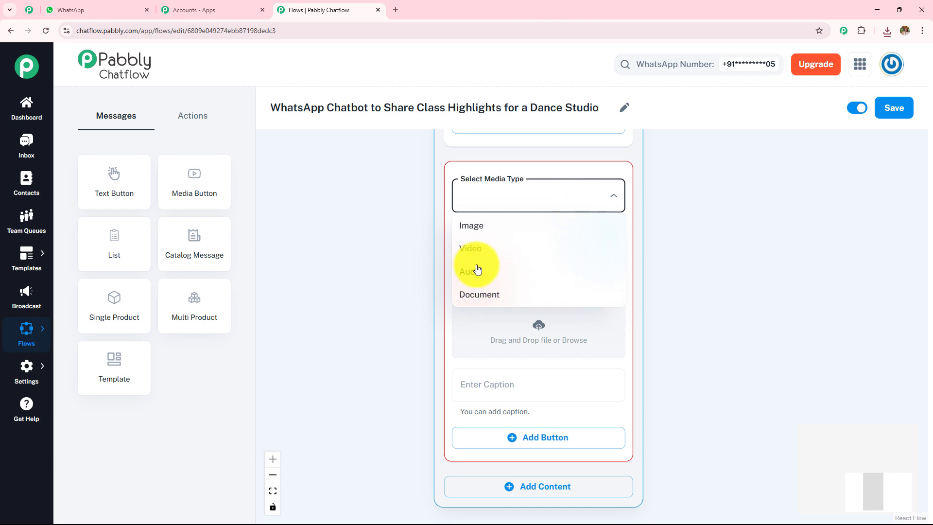
left_click(477, 249)
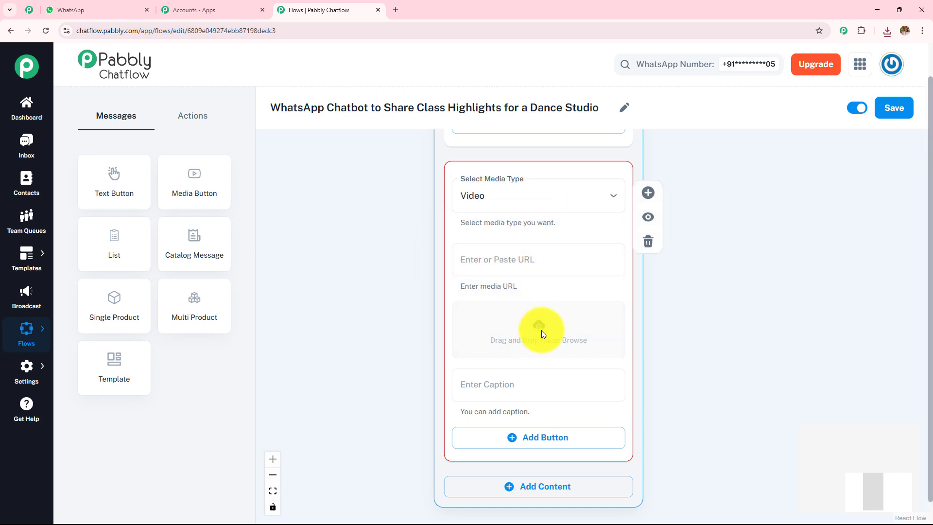
left_click(541, 331)
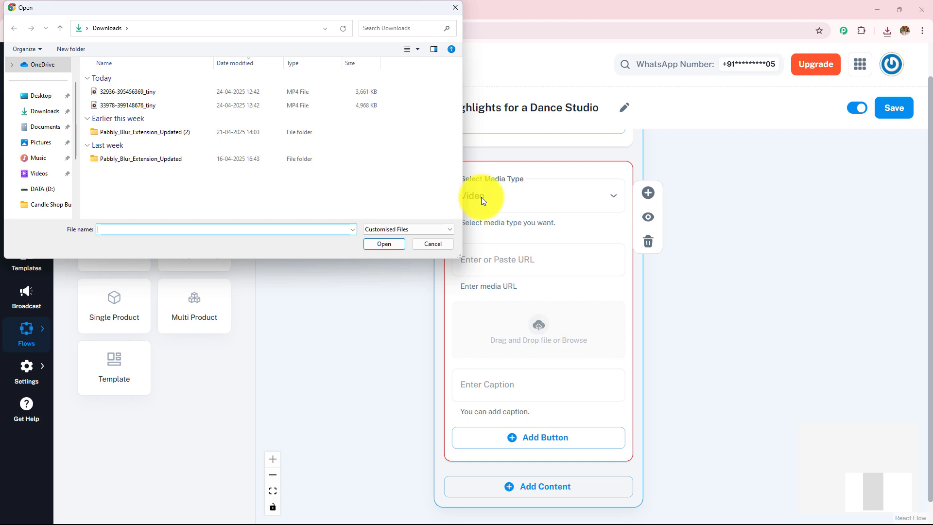
left_click(263, 104)
left_click(384, 244)
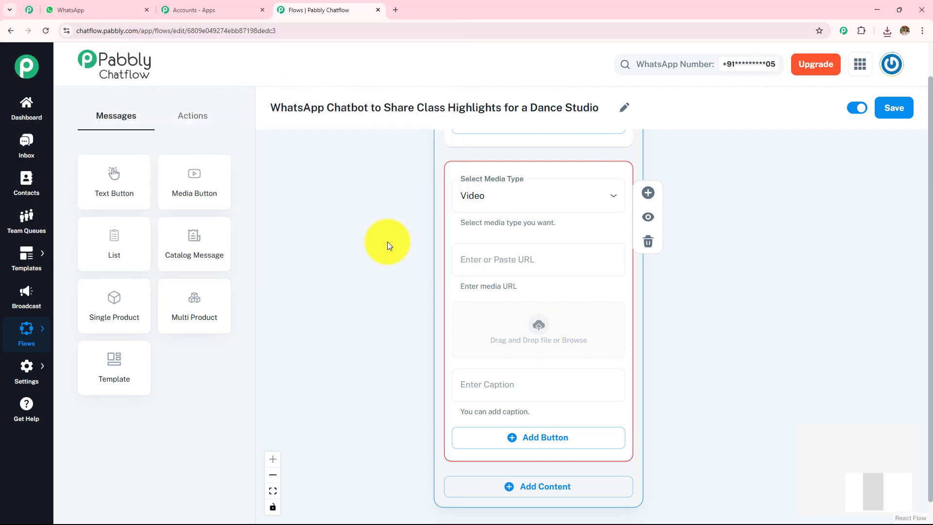
scroll(721, 309, "down", 3)
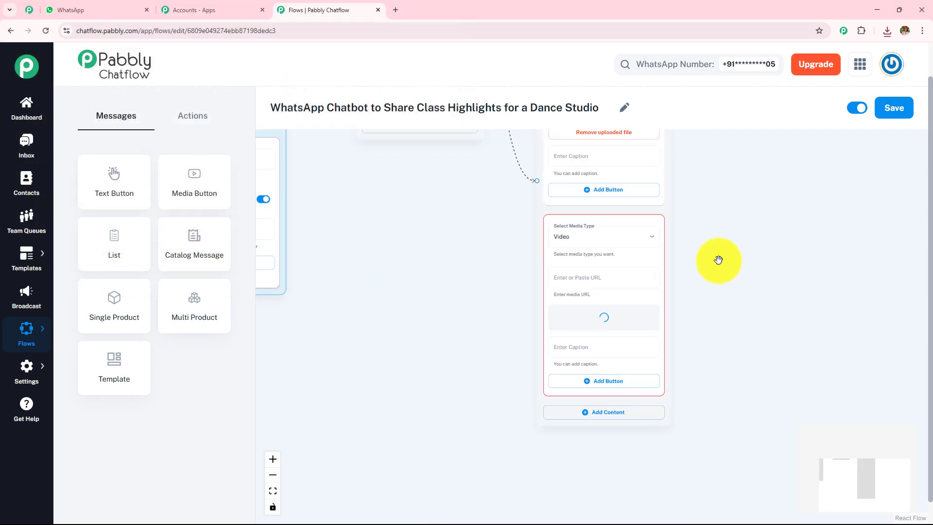
left_click_drag(716, 261, 674, 161)
scroll(677, 265, "up", 3)
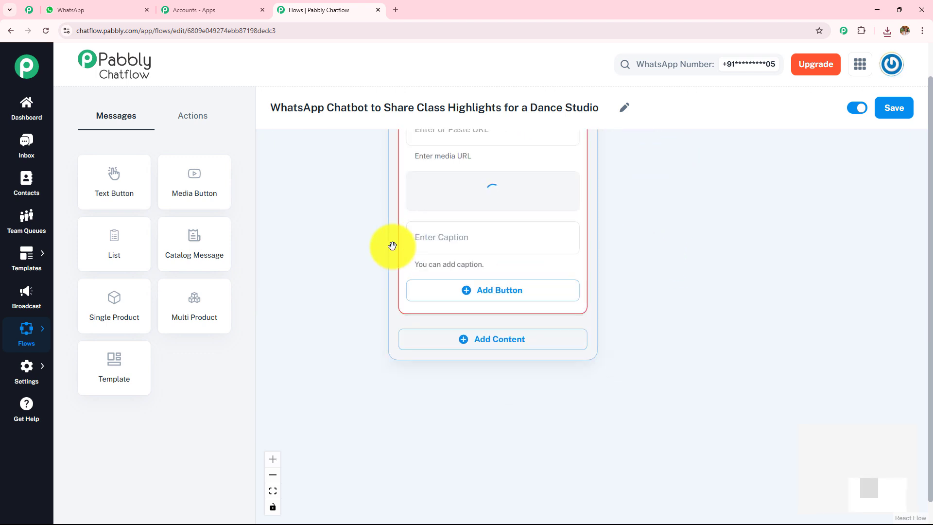
Step: Add two reply buttons below the caption field of the second video block in the Watch a Clip message
left_click(456, 243)
left_click(587, 261)
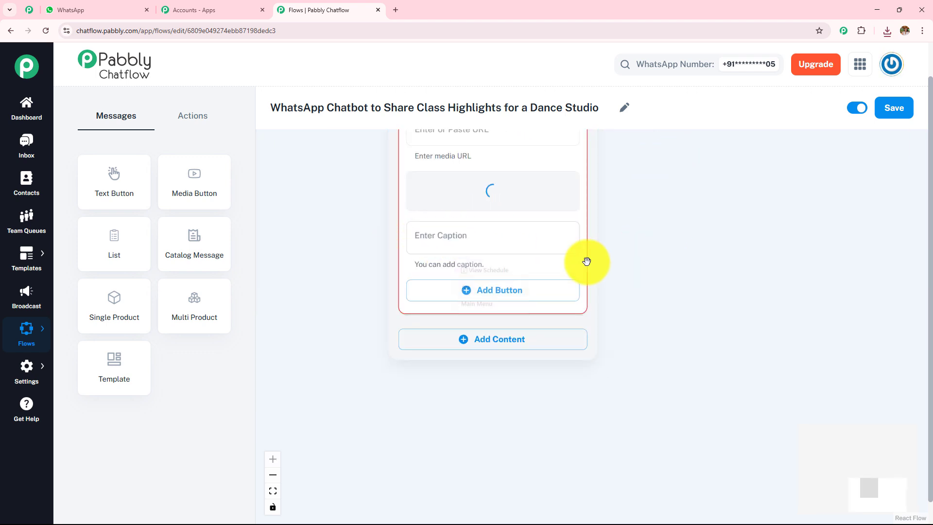
left_click(501, 291)
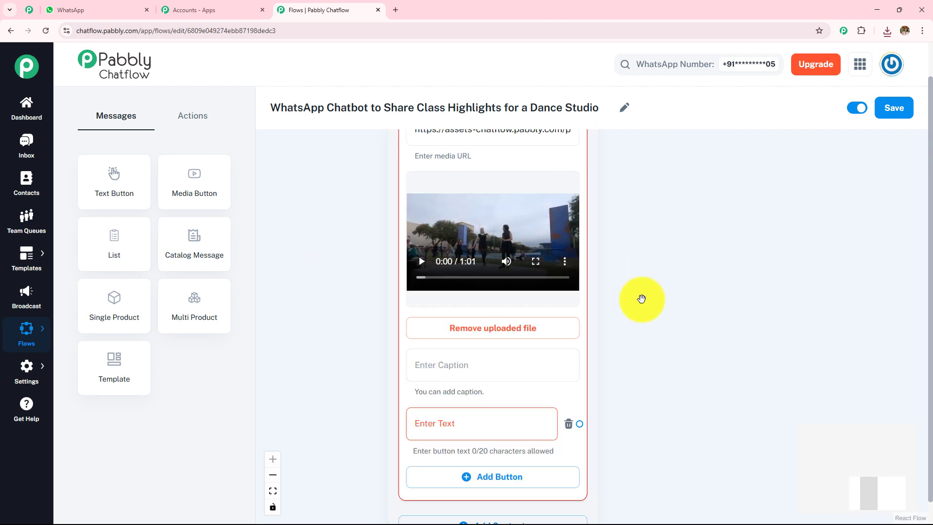
scroll(645, 377, "down", 3)
left_click(468, 226)
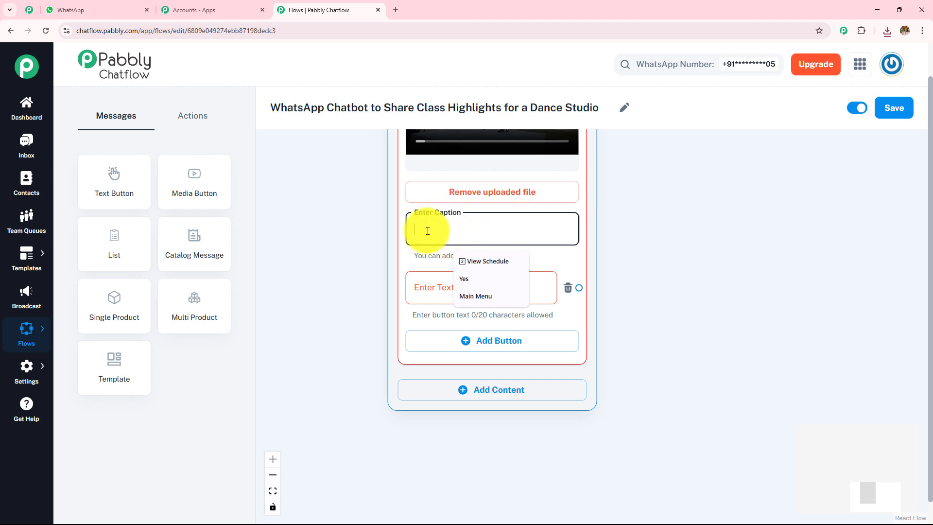
left_click(426, 286)
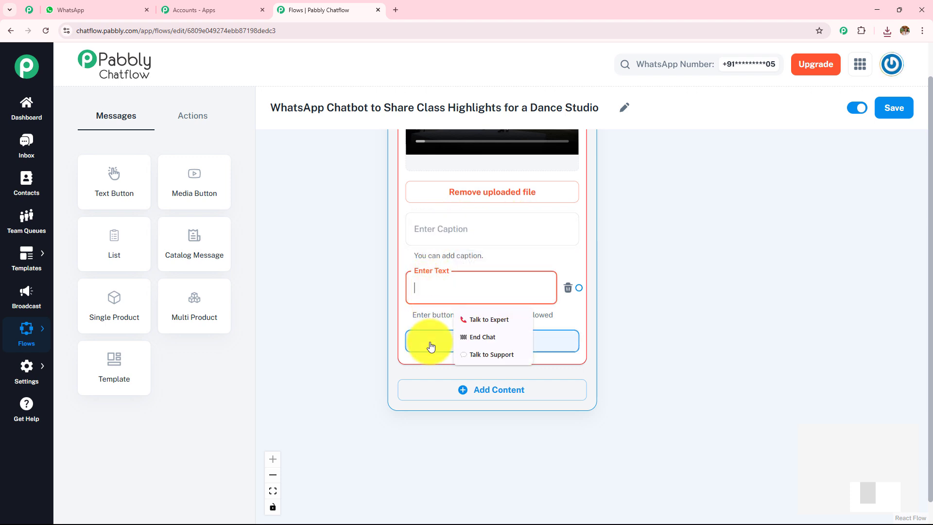
left_click(464, 349)
left_click(479, 349)
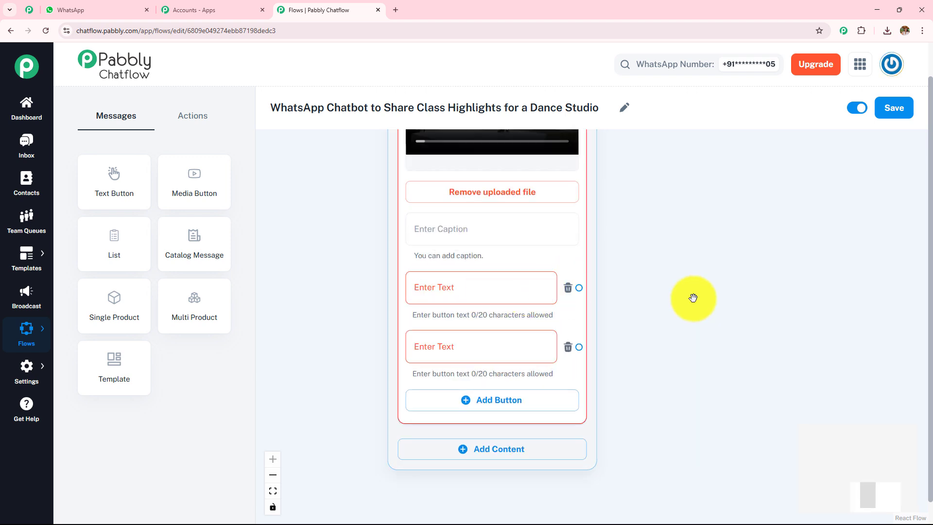
Step: Review the welcome message's Class Highlights, Watch a Clip and Weekly Schedule buttons to see which still need replies
left_click_drag(693, 298, 550, 294)
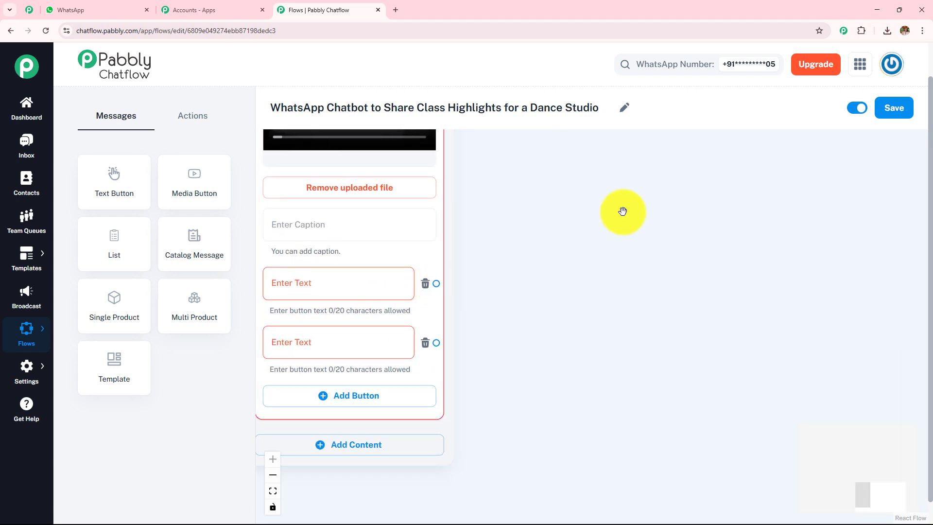
left_click_drag(672, 269, 877, 264)
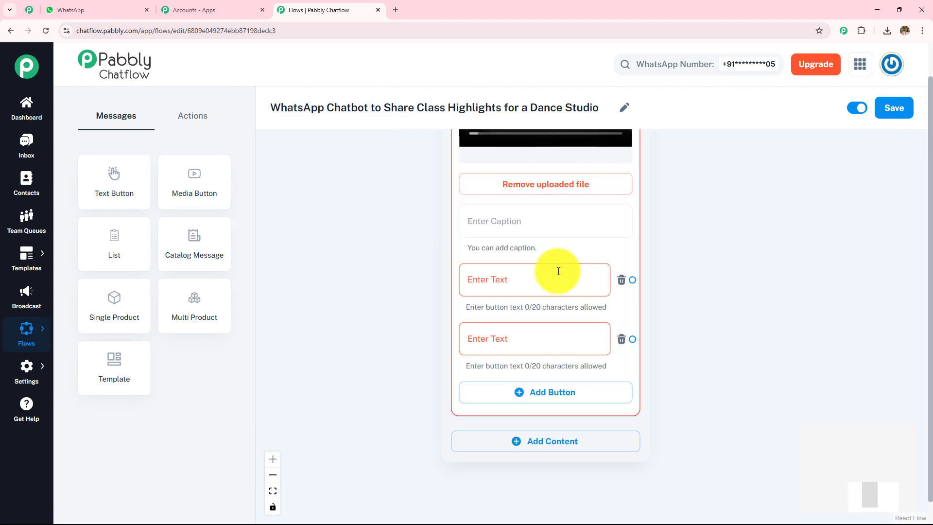
left_click_drag(393, 229, 510, 500)
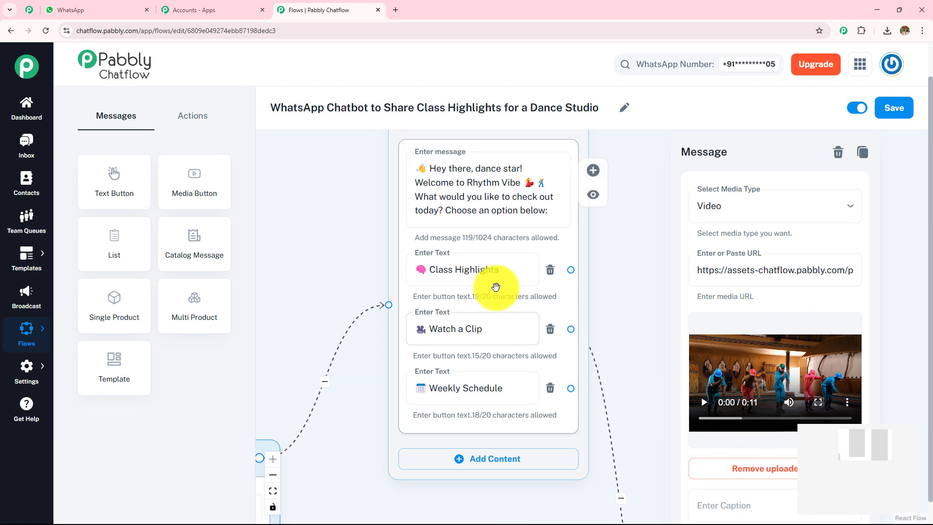
left_click(476, 269)
left_click(494, 326)
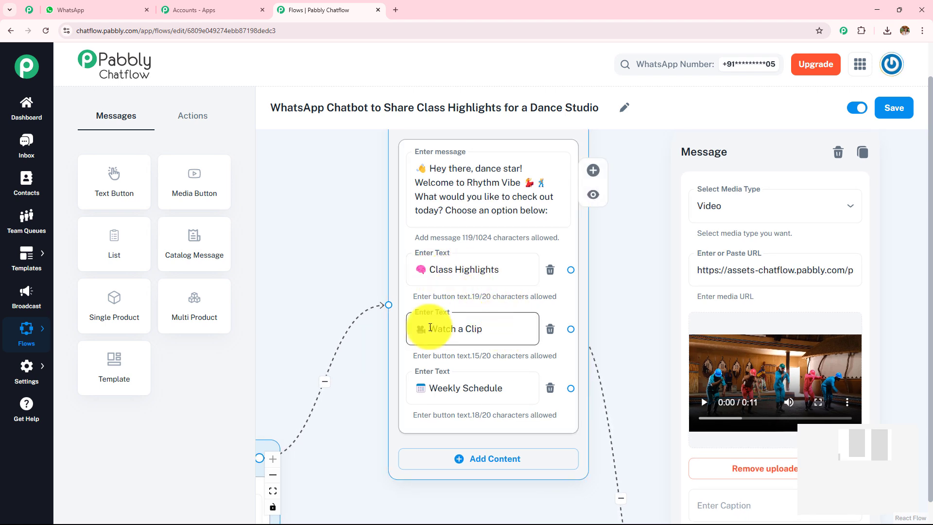
left_click(503, 384)
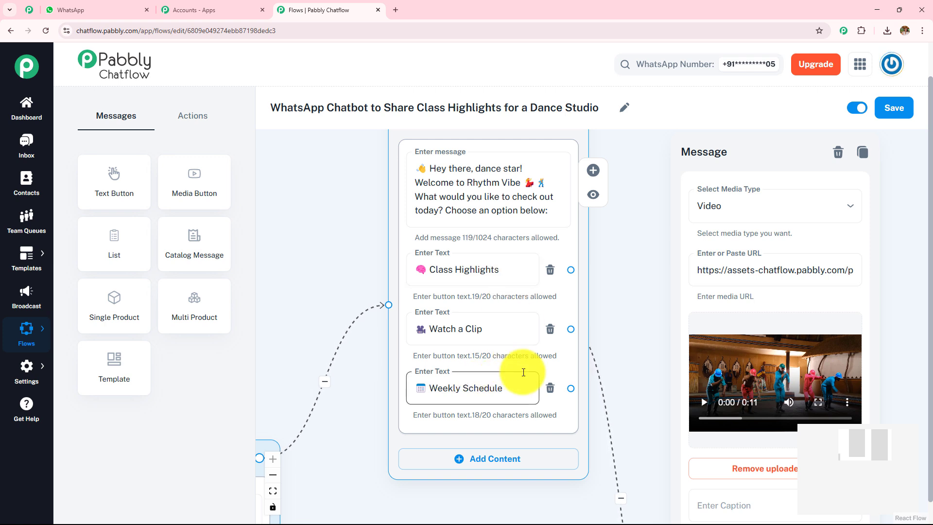
left_click(643, 308)
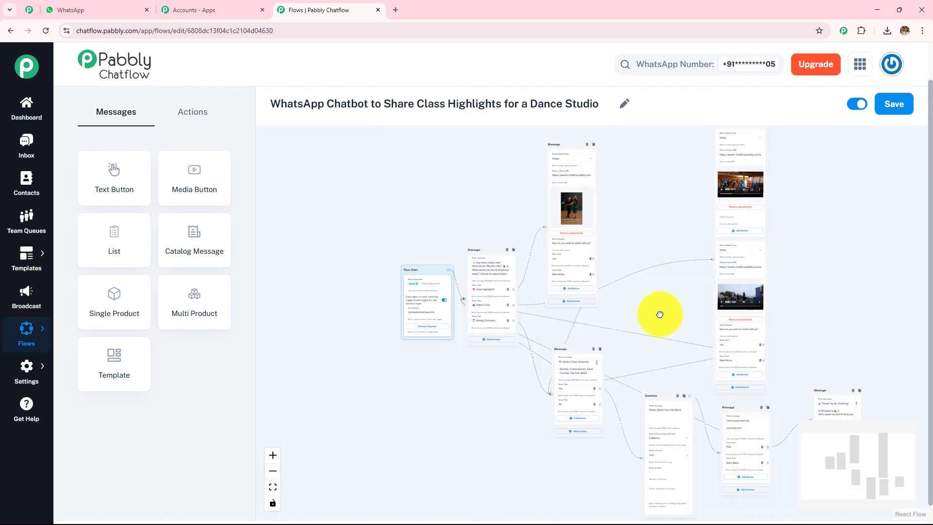
Step: Examine the completed flow's Class Highlights reply, including its image, caption and reply buttons
scroll(658, 313, "up", 3)
left_click_drag(666, 308, 589, 483)
scroll(702, 320, "up", 3)
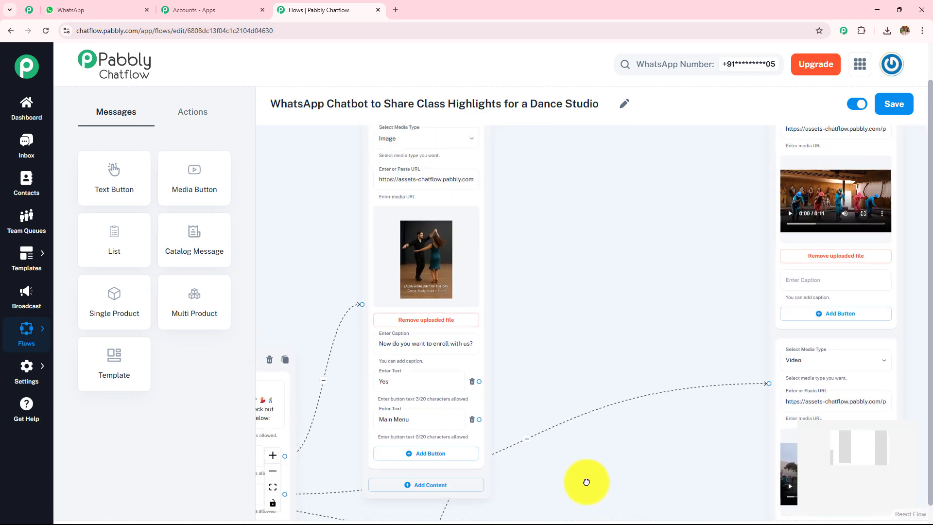
scroll(527, 298, "up", 5)
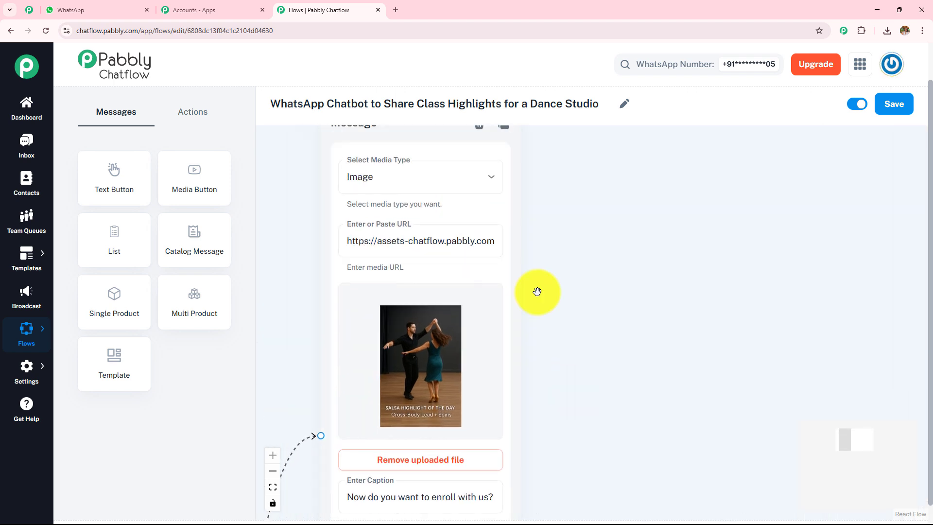
left_click_drag(548, 241, 560, 272)
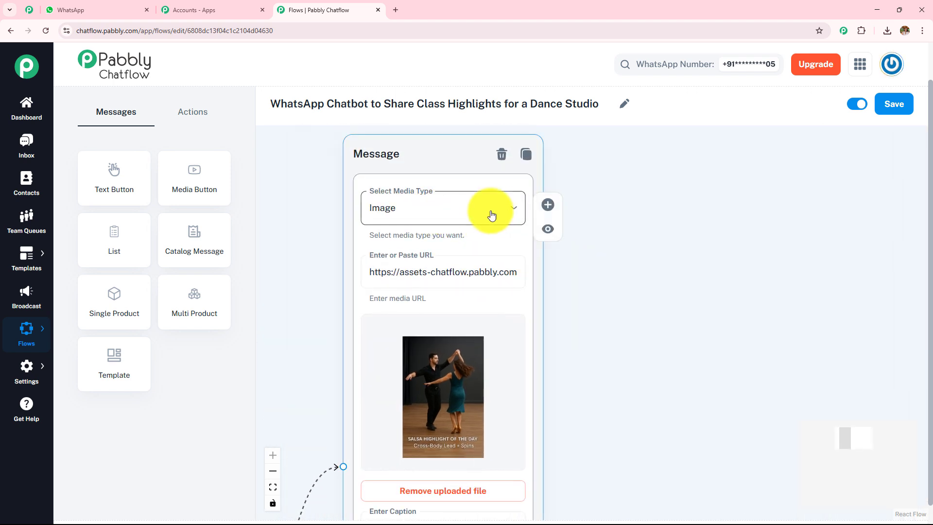
left_click_drag(558, 335, 539, 207)
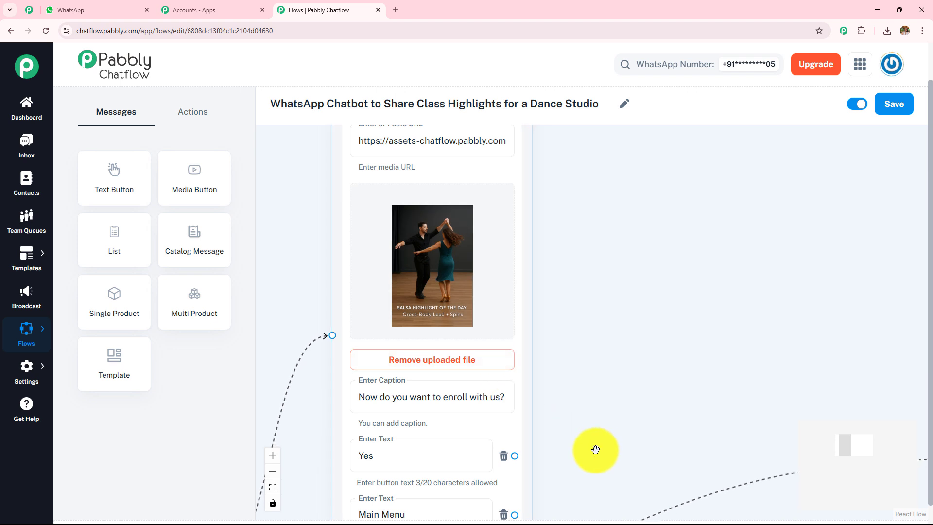
left_click_drag(596, 452, 578, 254)
left_click_drag(593, 437, 567, 402)
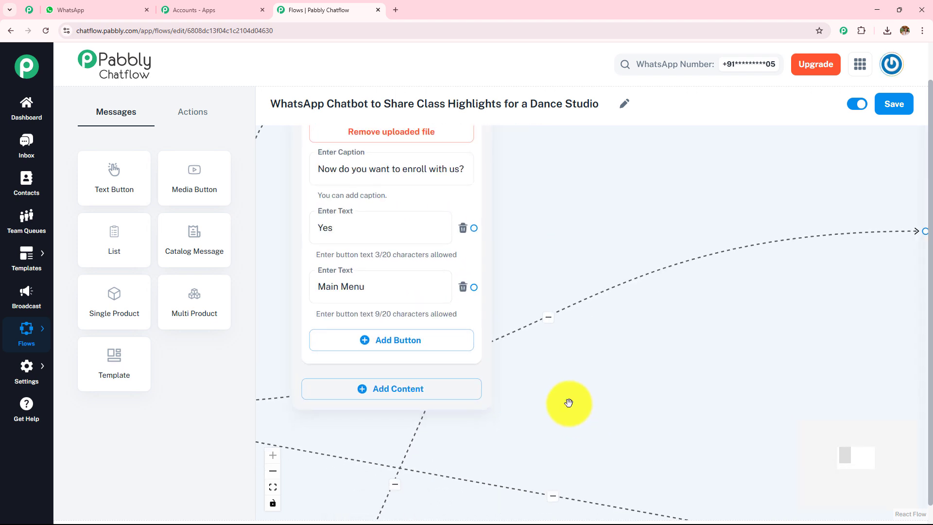
scroll(566, 391, "down", 4)
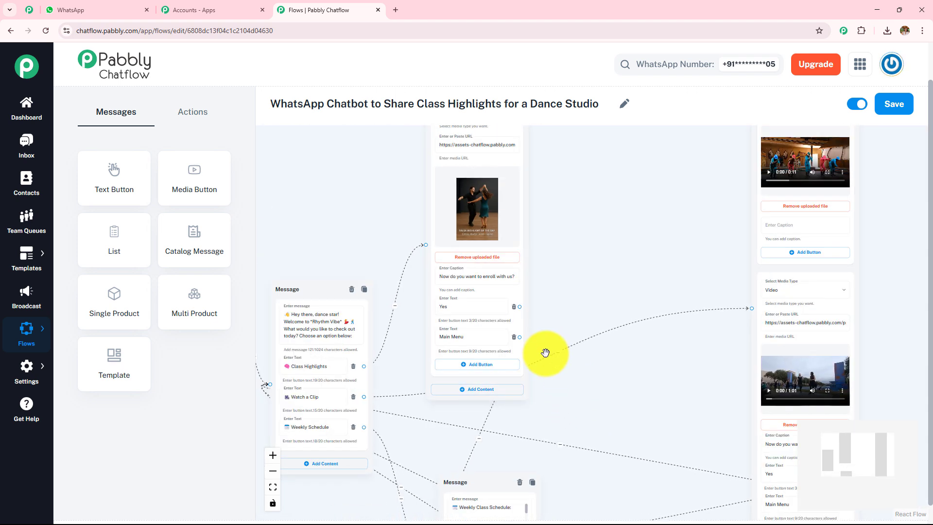
Step: Shift the Class Highlights image message slightly away from the welcome message and connect its Main Menu button back to the welcome message
left_click_drag(571, 384, 566, 202)
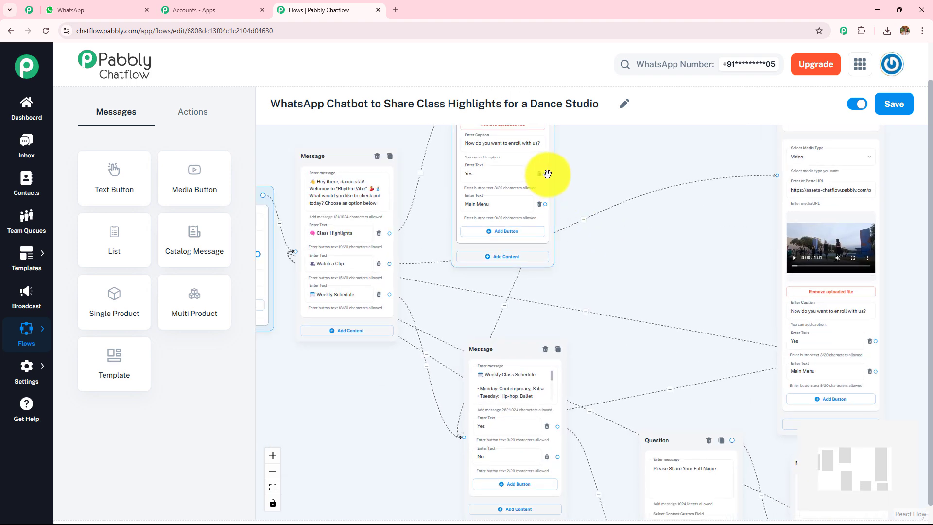
left_click_drag(449, 181, 573, 160)
left_click_drag(530, 286, 528, 283)
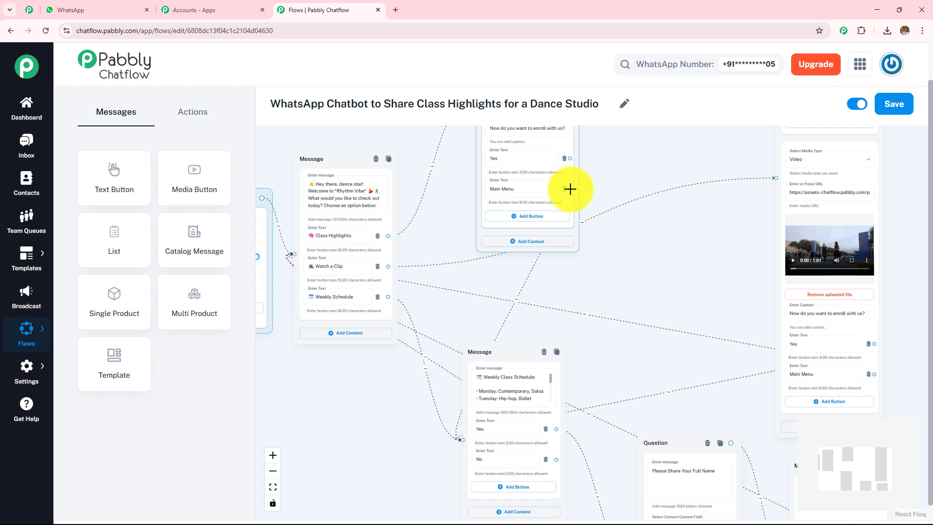
left_click_drag(546, 269, 291, 254)
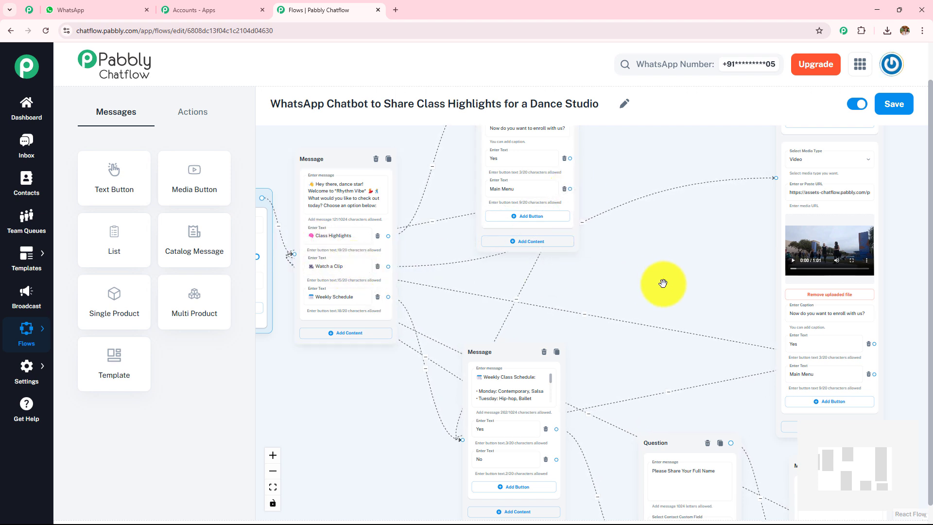
Step: Trace the completed flow's Watch a Clip video reply and Weekly Schedule message, checking their text, buttons and connections
left_click_drag(664, 283, 579, 263)
left_click_drag(620, 285, 539, 182)
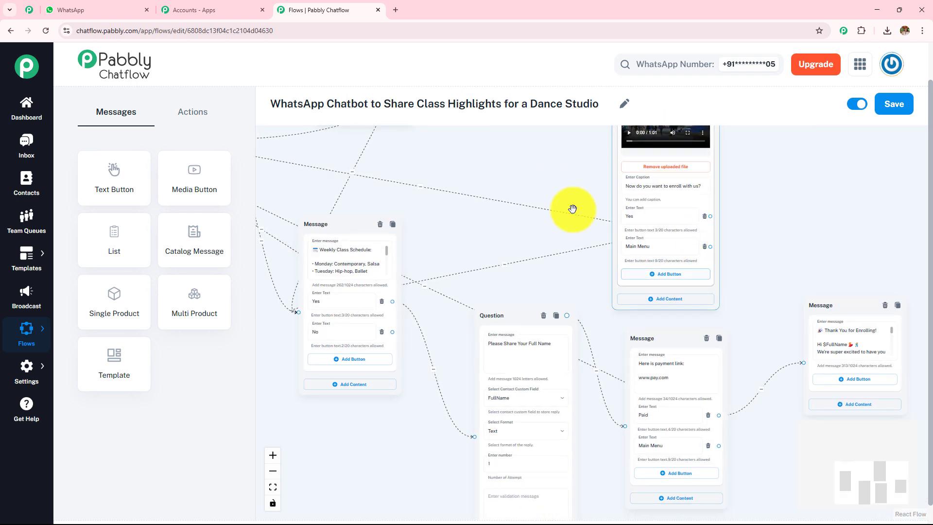
scroll(573, 208, "up", 5)
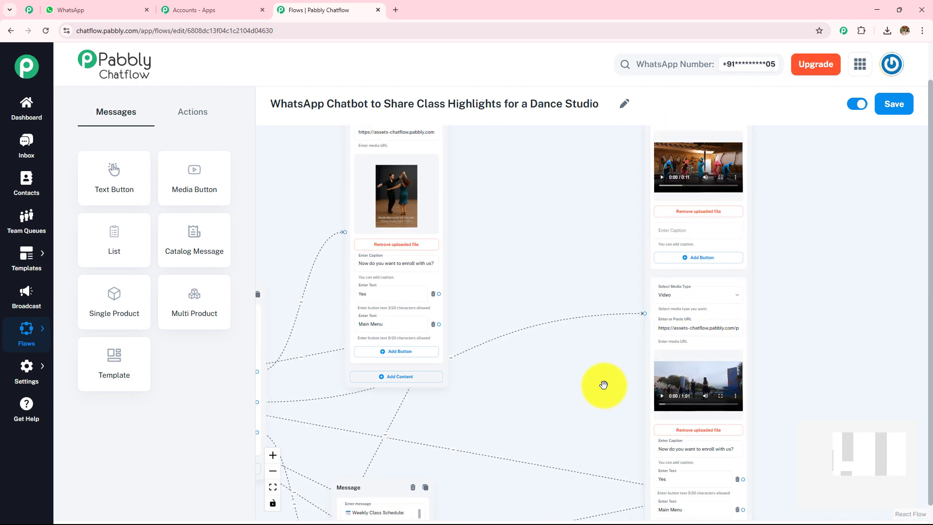
left_click_drag(603, 385, 552, 240)
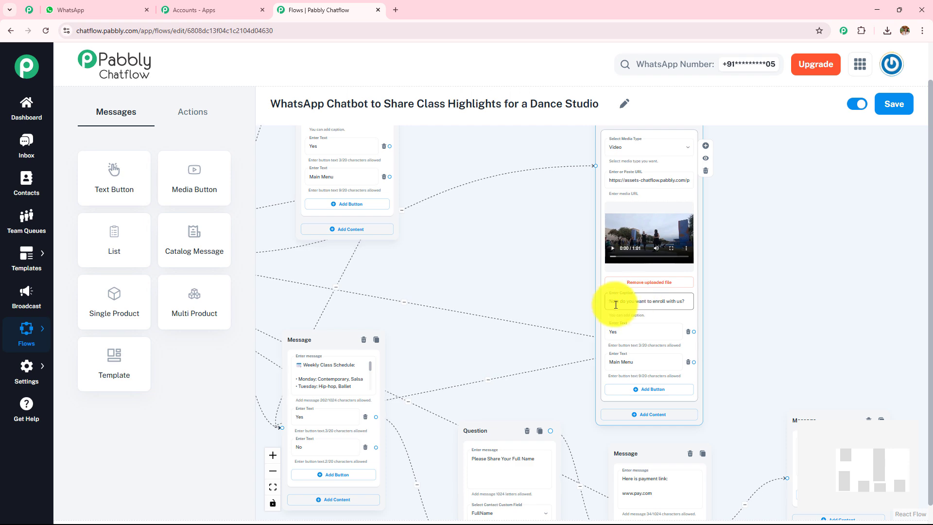
left_click_drag(764, 325, 800, 244)
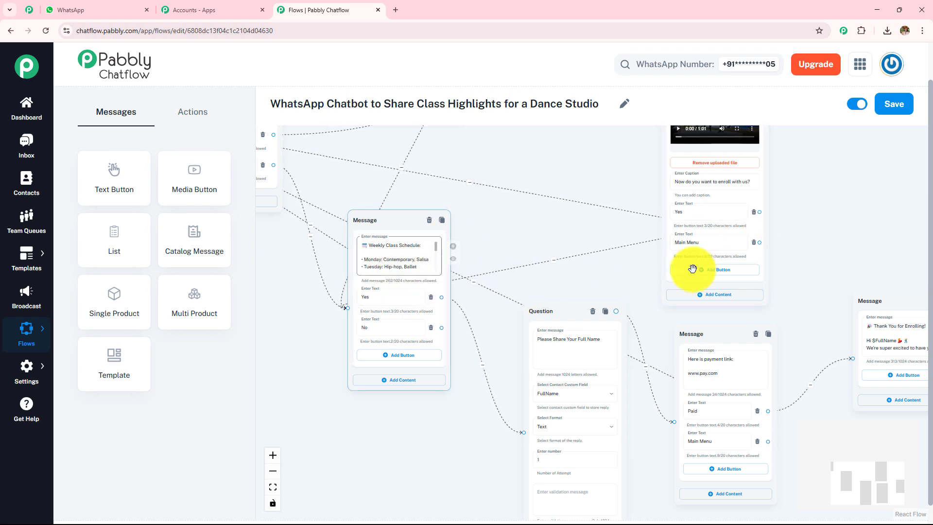
left_click_drag(325, 187, 483, 270)
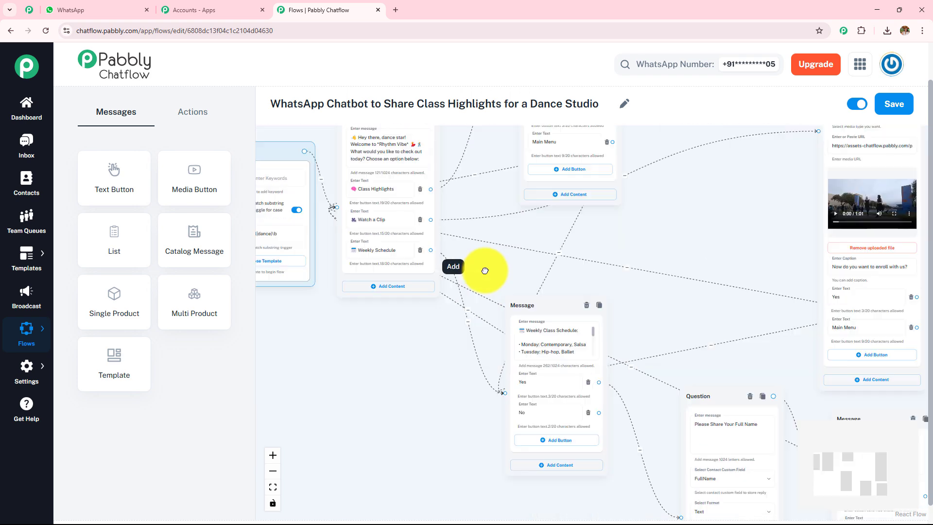
left_click_drag(433, 250, 308, 166)
left_click_drag(592, 247, 734, 281)
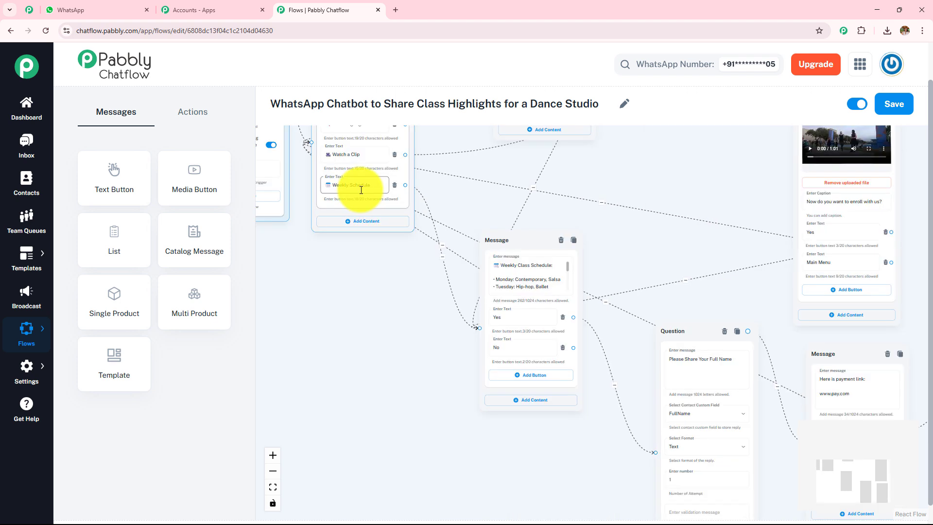
left_click_drag(686, 251, 593, 166)
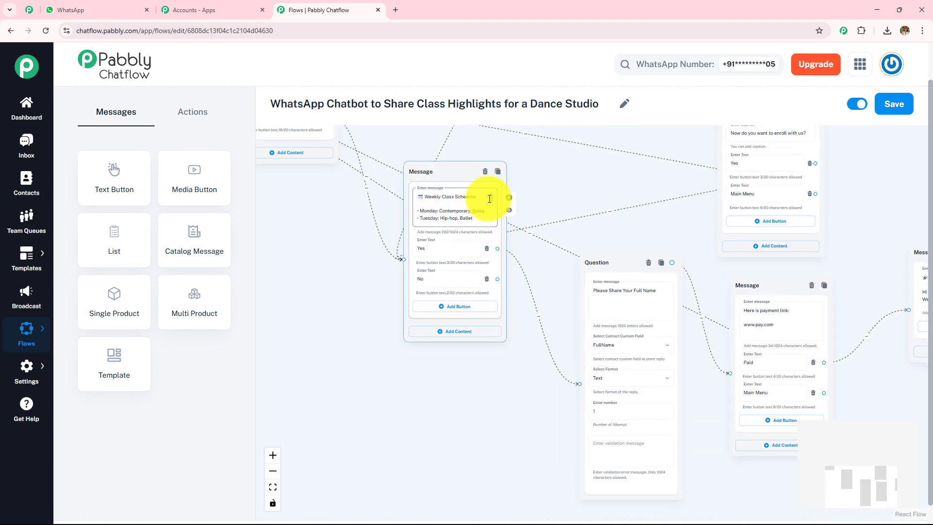
scroll(495, 214, "down", 2)
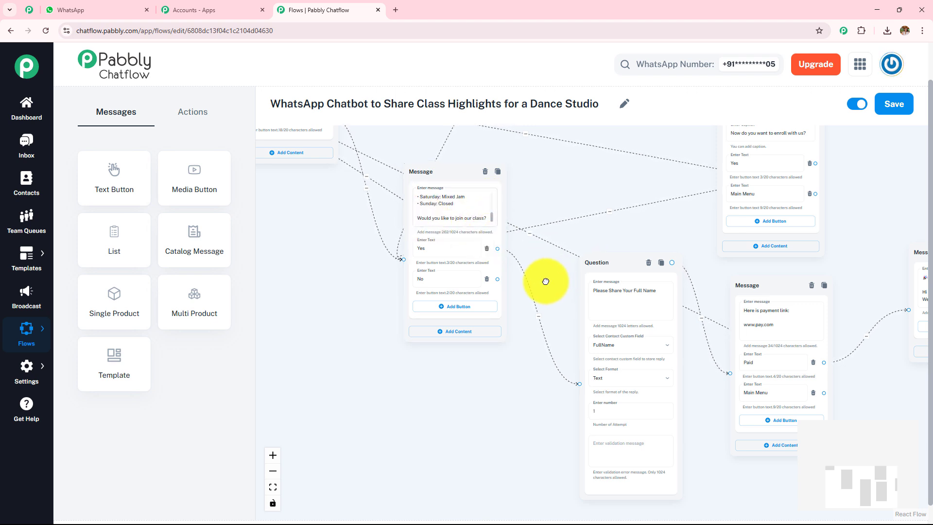
Step: Add a new Ask Question action beside the full-name question and view the contact custom fields available for storing its reply
left_click_drag(545, 282, 497, 258)
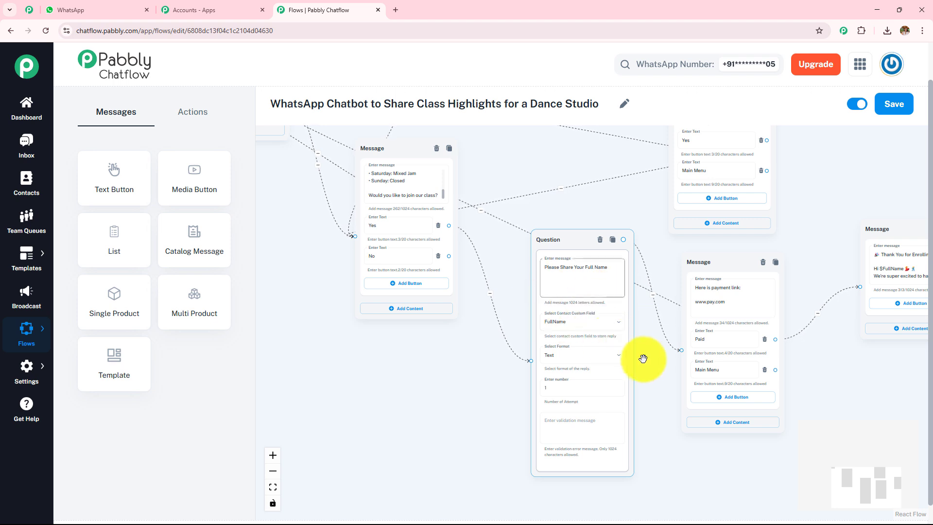
left_click_drag(648, 360, 471, 316)
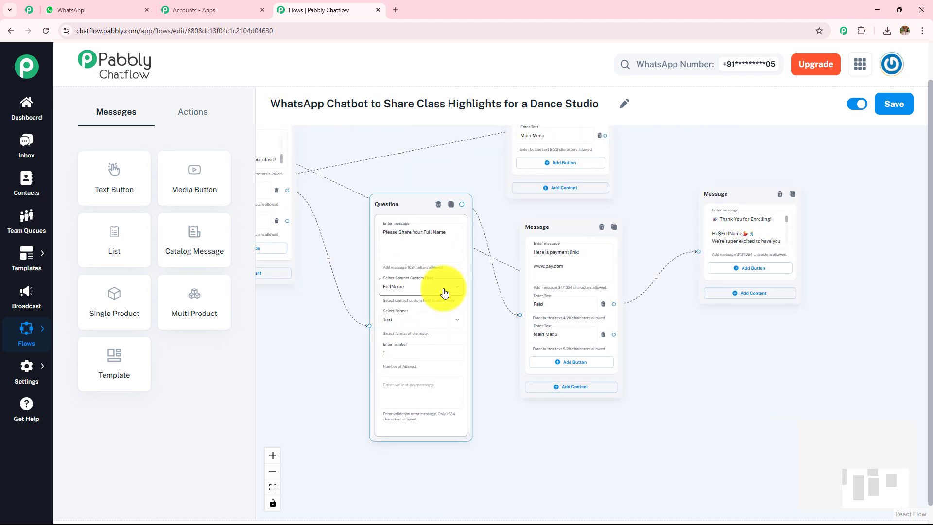
scroll(465, 338, "up", 3)
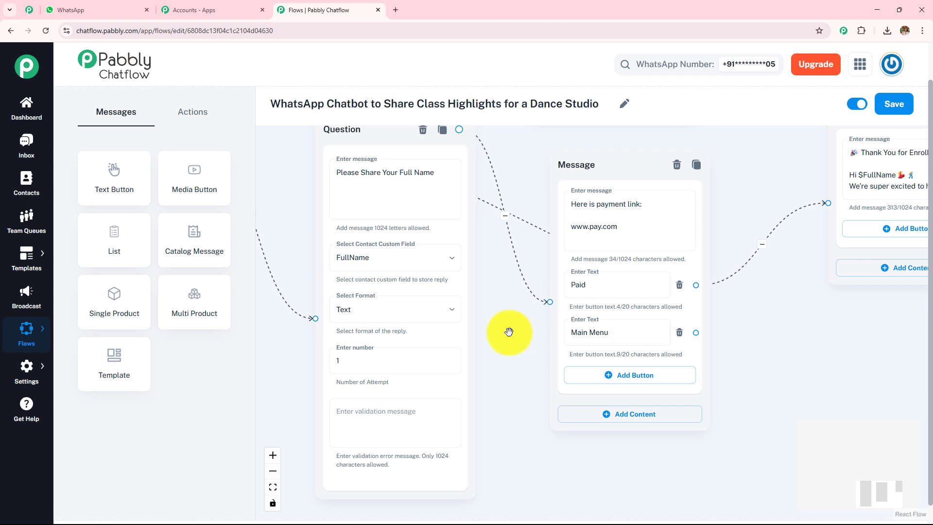
left_click_drag(508, 323, 516, 366)
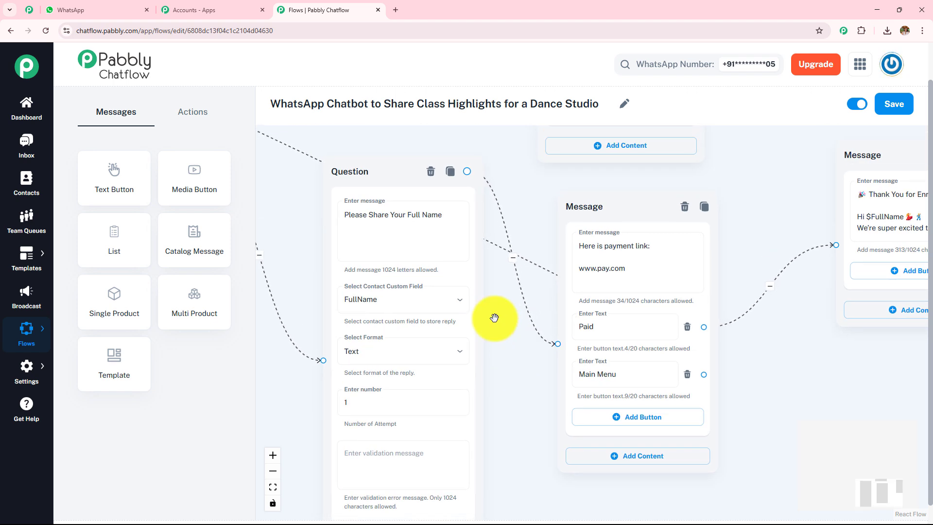
left_click(196, 115)
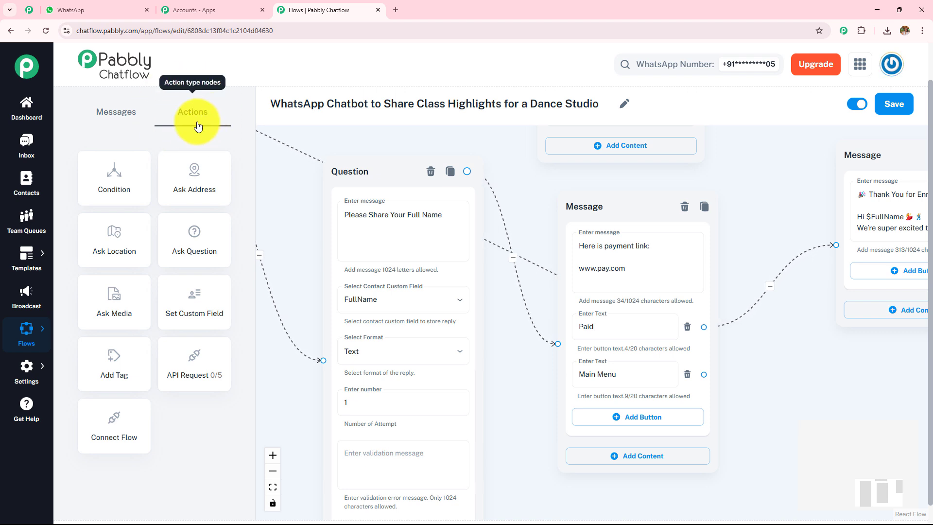
left_click_drag(203, 246, 589, 162)
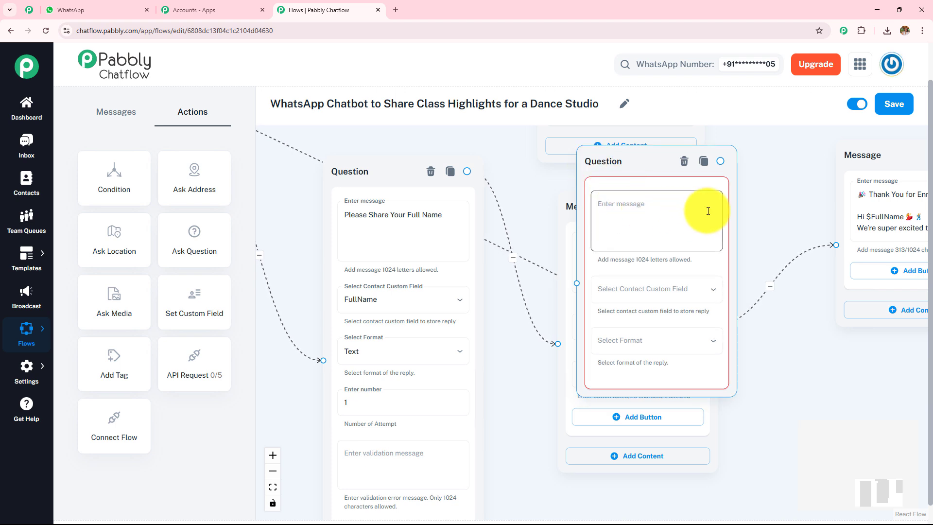
left_click(657, 294)
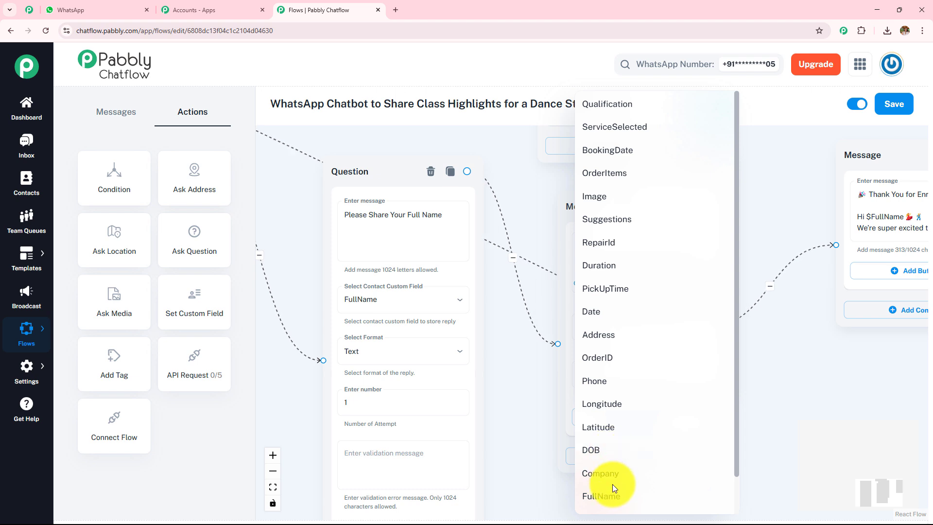
left_click(523, 418)
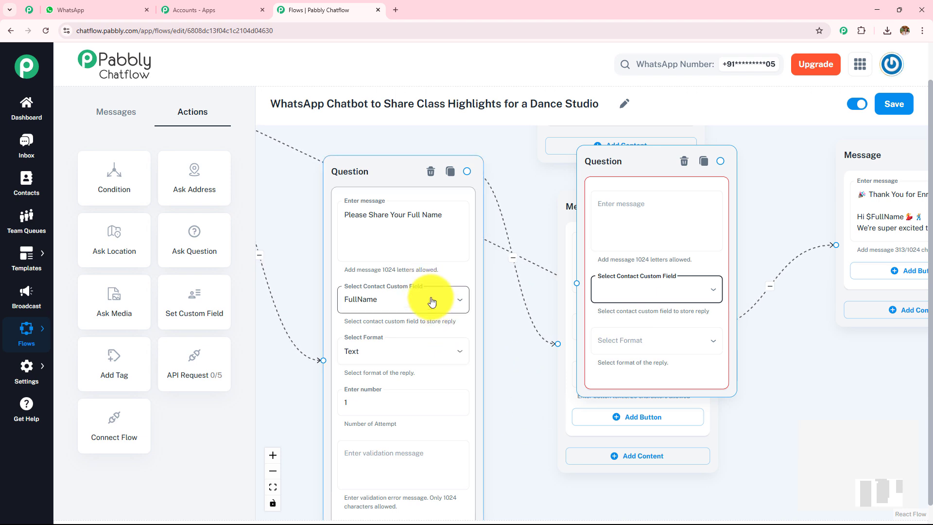
Step: Review the reply format options of the full-name question and choose Text
left_click(459, 353)
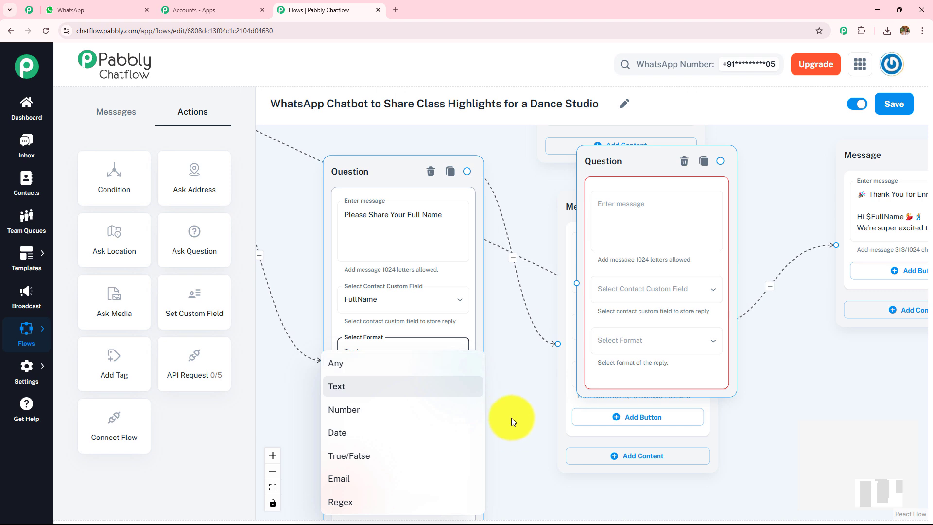
left_click(509, 316)
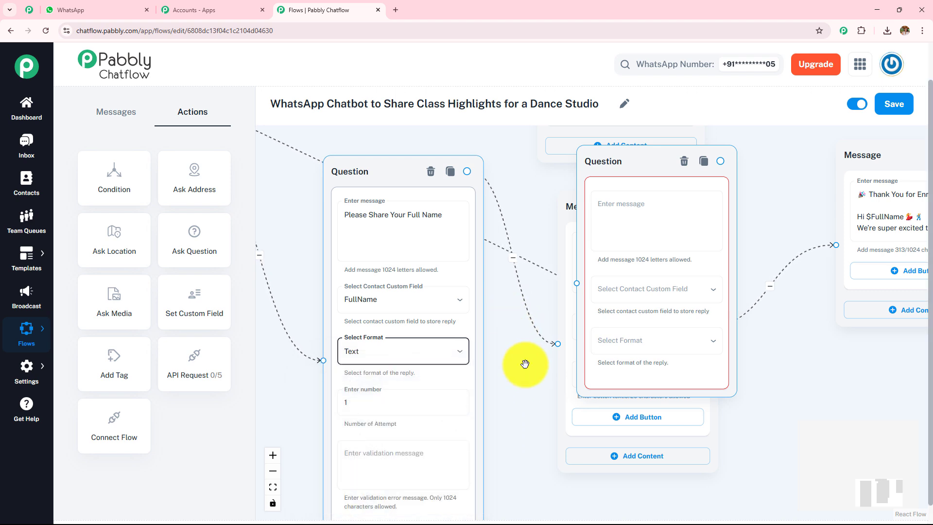
left_click(459, 348)
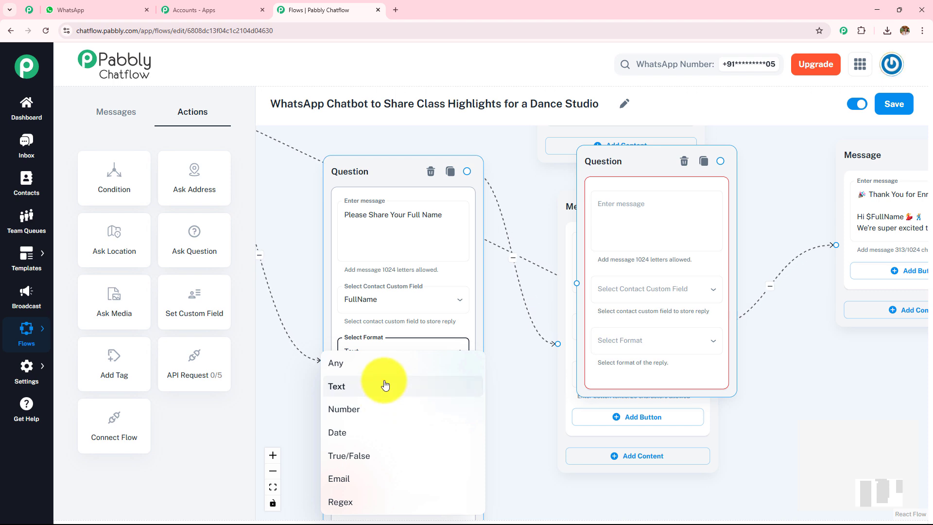
left_click(358, 386)
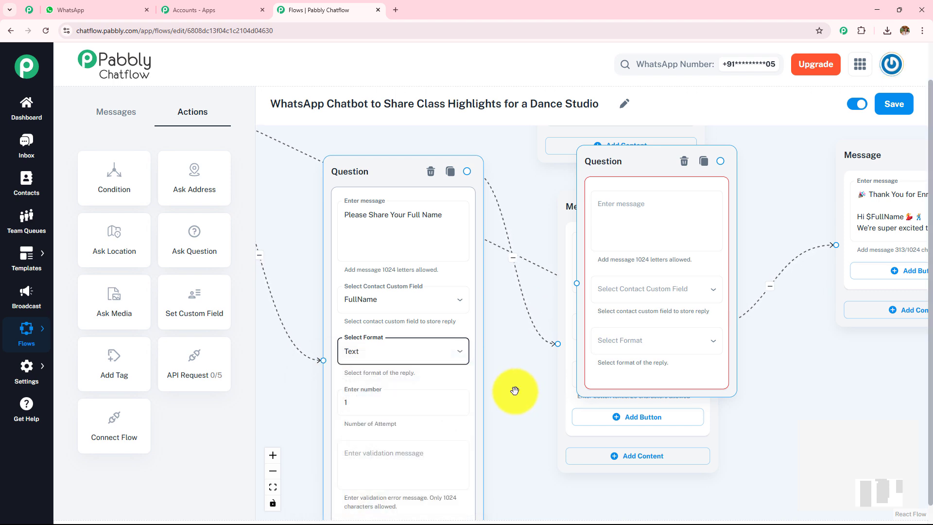
Step: Enter "Error" as the full-name question's validation message and set its number of attempts to 6
left_click_drag(514, 391, 512, 296)
left_click(430, 371)
scroll(431, 370, "up", 3)
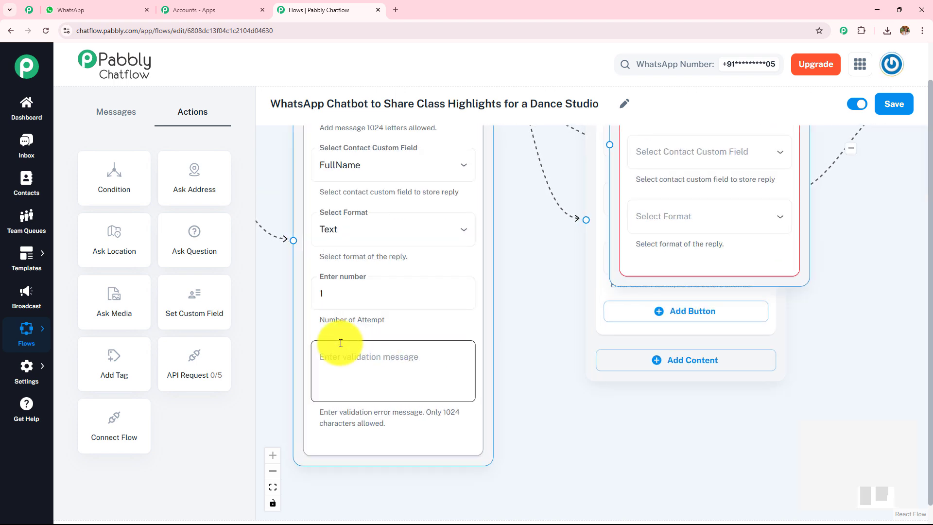
left_click(378, 364)
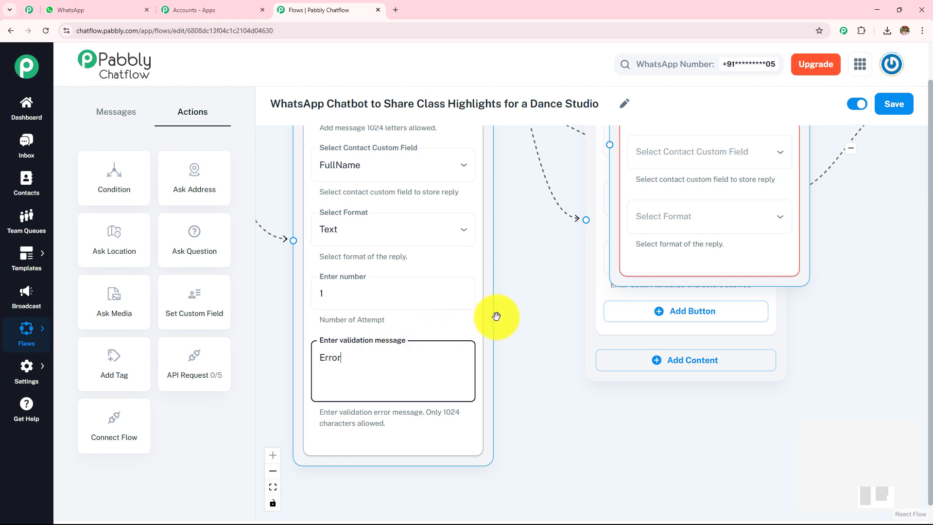
scroll(429, 336, "up", 2)
left_click(387, 337)
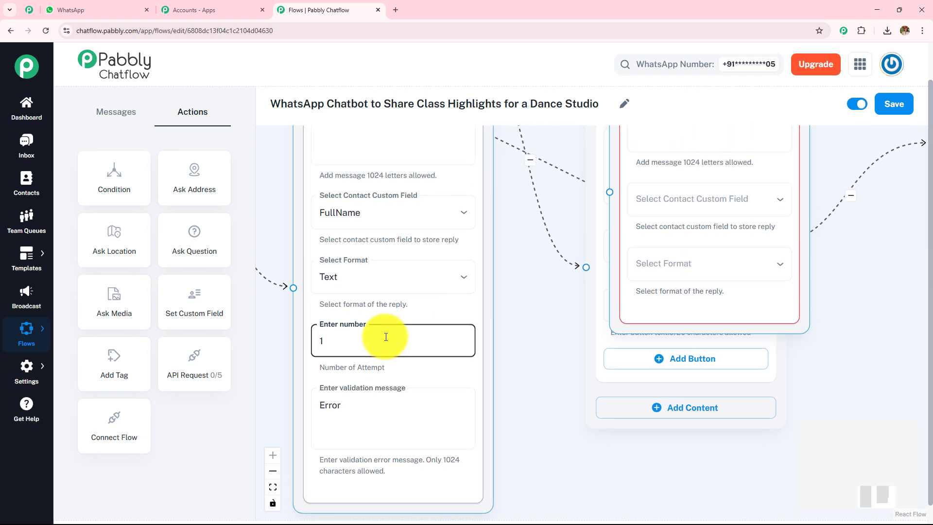
key("BackSpace")
type("6")
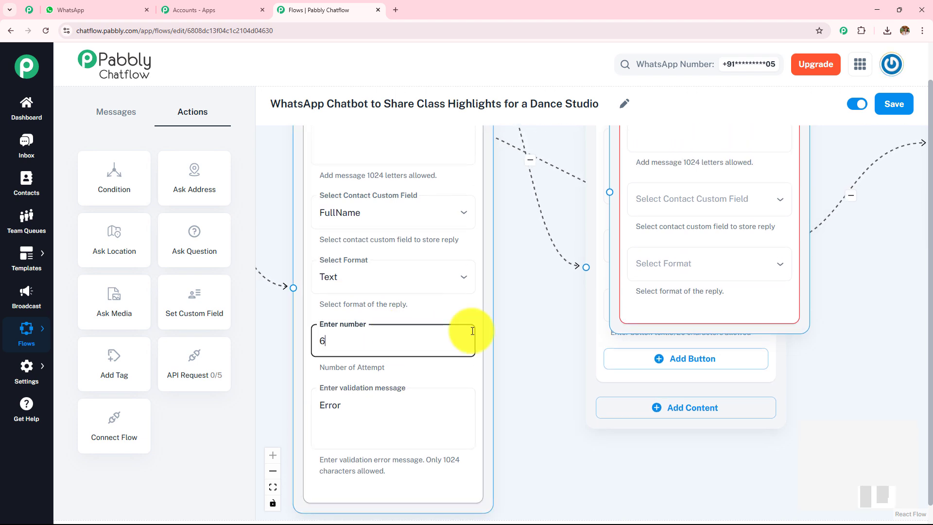
Step: Delete the empty Question node covering the payment link message
scroll(510, 340, "down", 5)
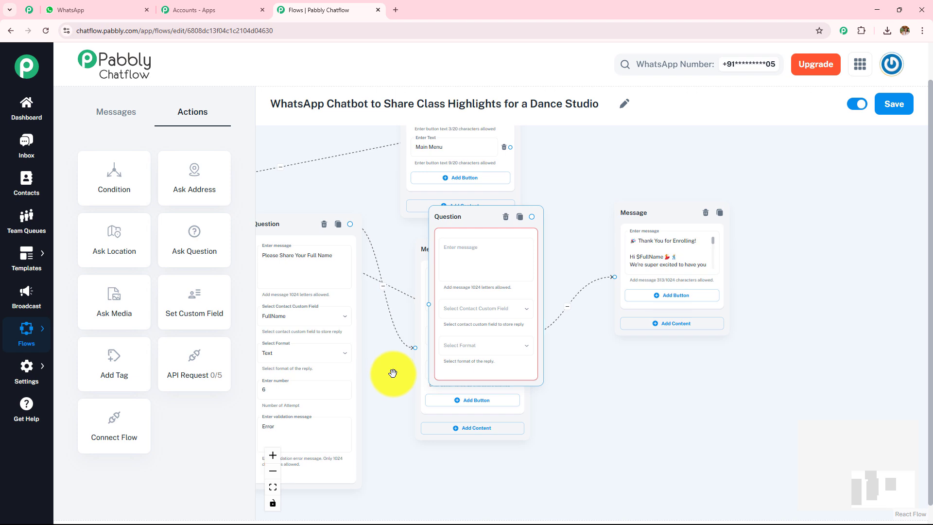
scroll(396, 367, "up", 3)
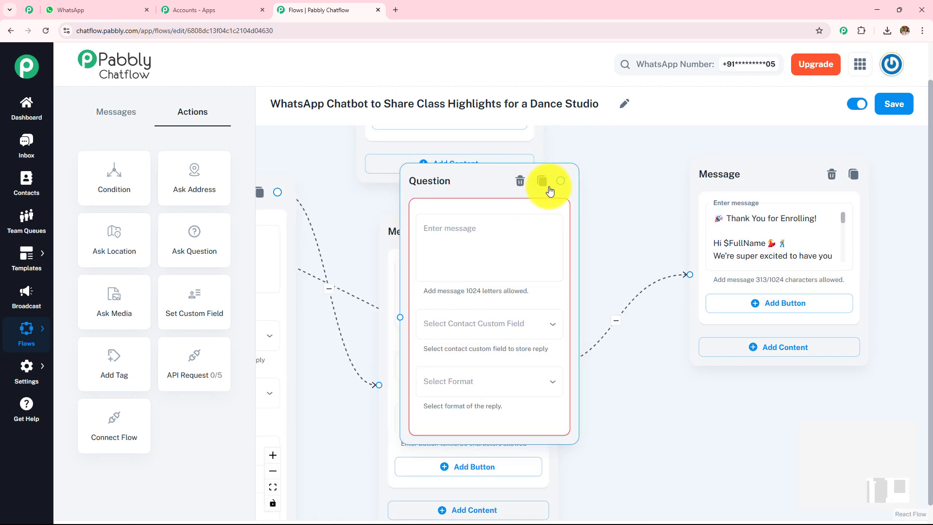
left_click(518, 181)
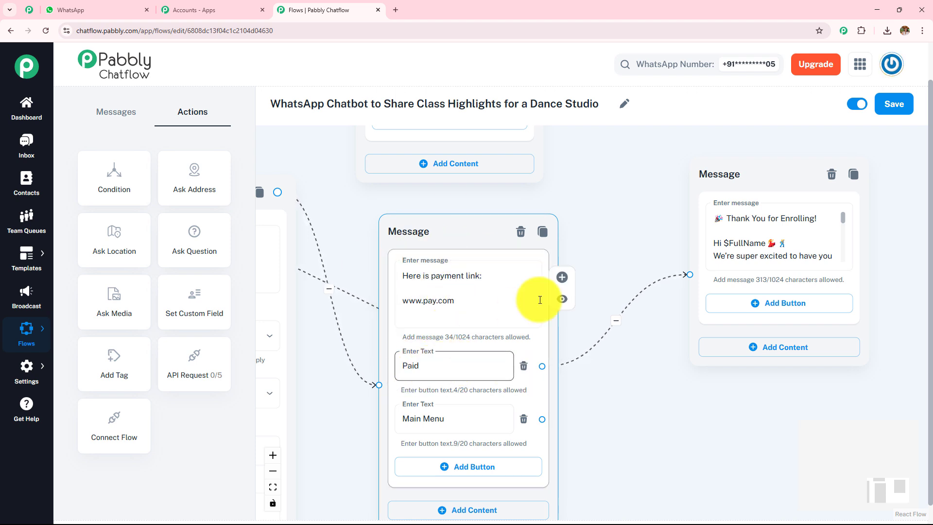
Step: Examine the enrollment thank-you message and look for its FullName variable in the Contact Custom Fields settings, opened in a new tab
left_click_drag(604, 254, 483, 275)
scroll(485, 275, "up", 1)
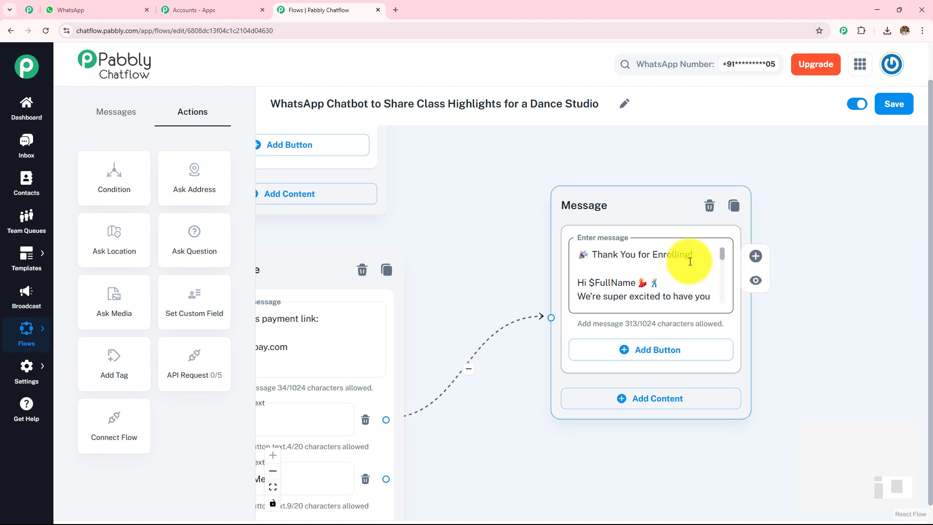
scroll(723, 261, "down", 2)
scroll(723, 260, "up", 2)
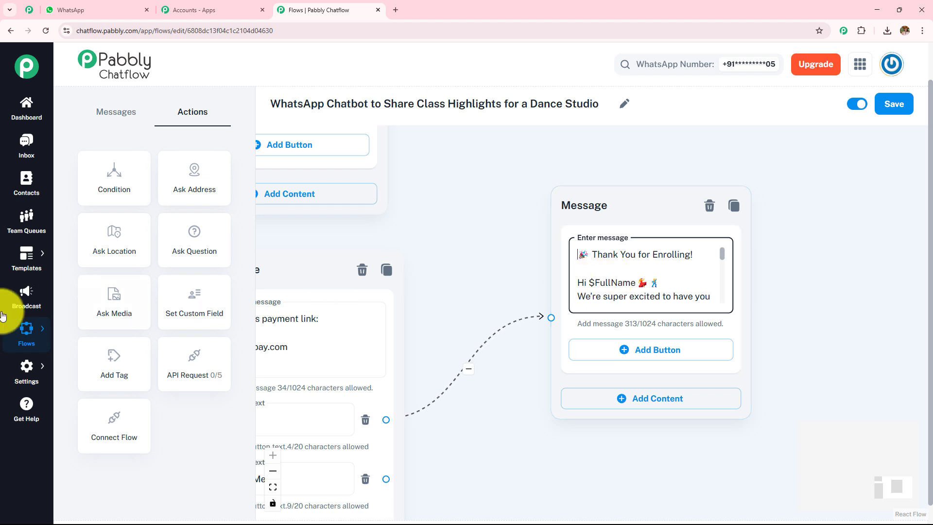
mouse_move(24, 369)
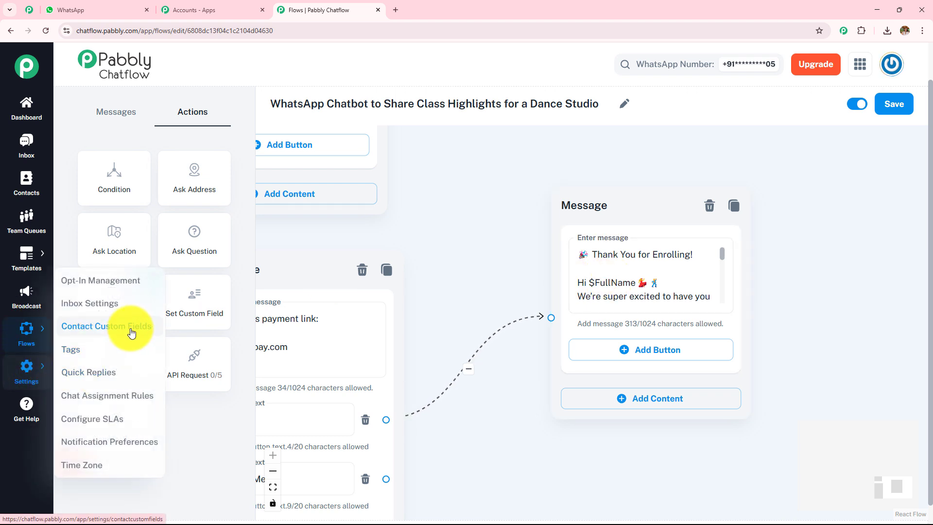
middle_click(132, 332)
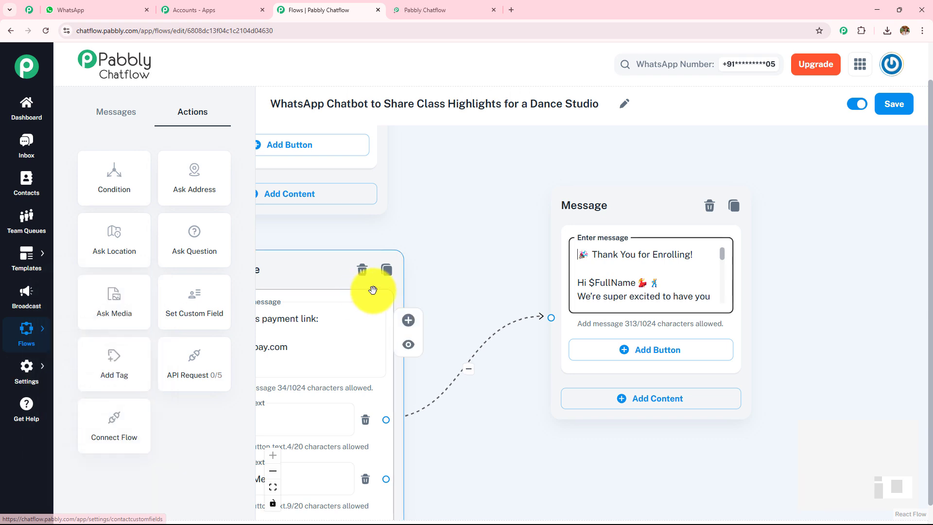
key("ctrl+Tab")
left_click_drag(78, 107, 331, 109)
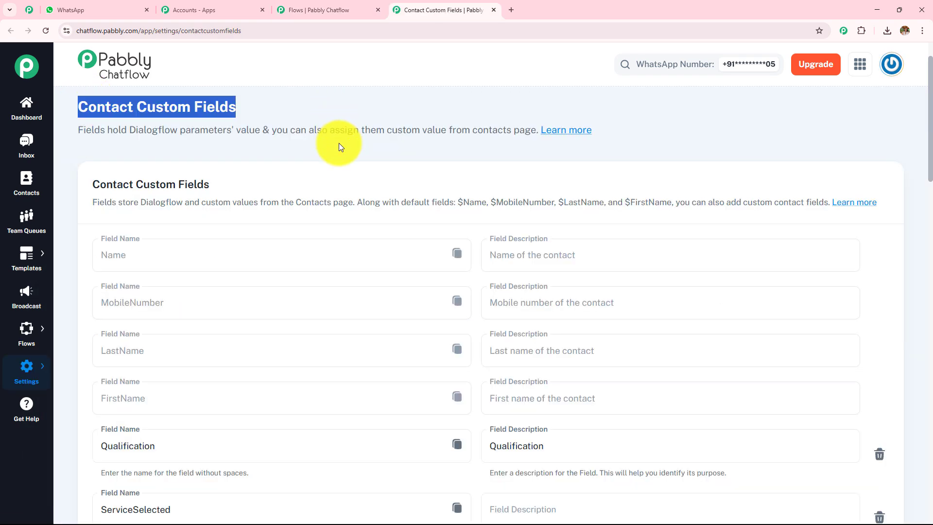
scroll(337, 145, "down", 15)
scroll(335, 173, "down", 10)
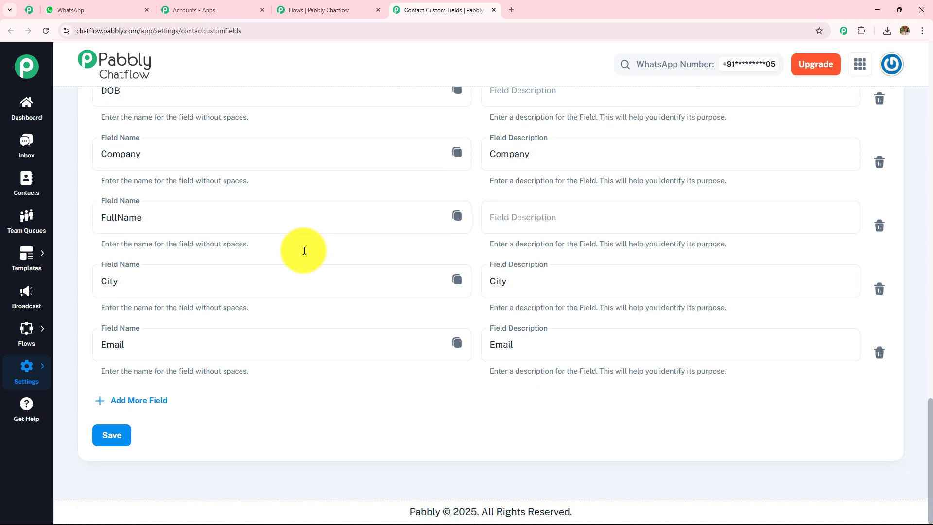
Step: Copy the FullName custom field, insert it at the end of the thank-you message's greeting line, and remove the duplicate $FullName again
left_click(115, 213)
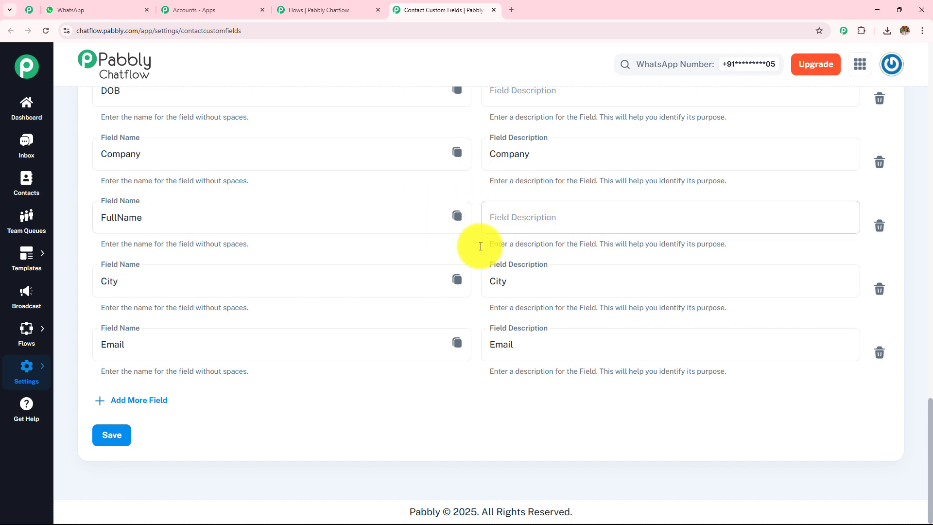
left_click(457, 217)
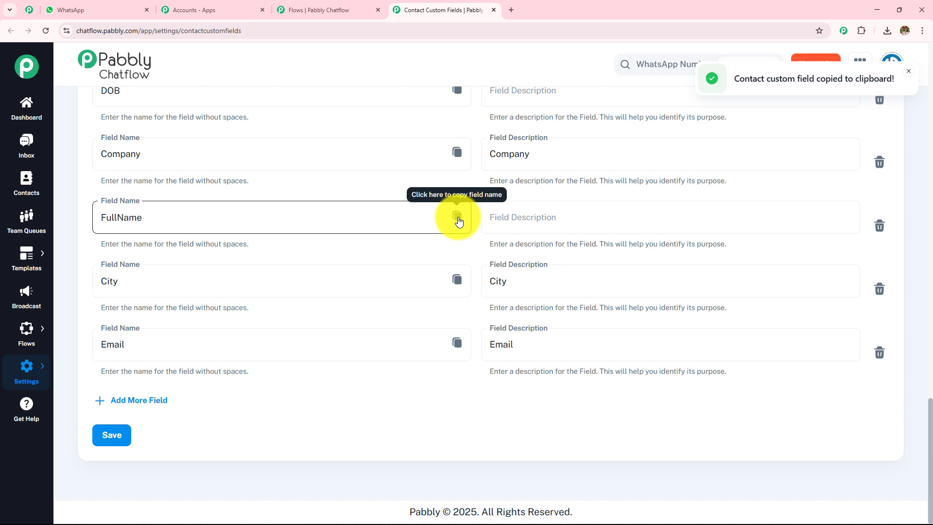
left_click(334, 9)
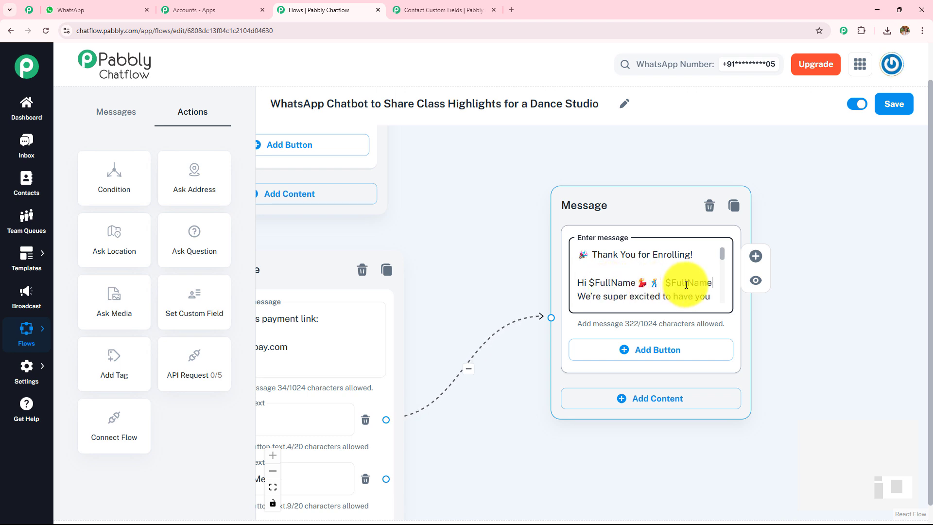
key("BackSpace")
key("BackSpace")
key("BackSpace")
key("BackSpace")
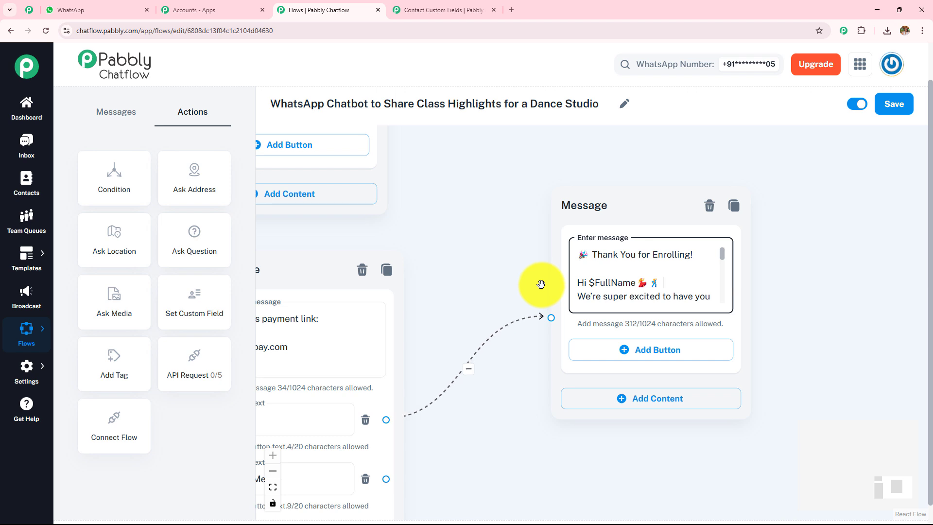
Step: Check the rest of the thank-you message, switch the flow inactive and back to active, and save the flow
scroll(722, 256, "down", 1)
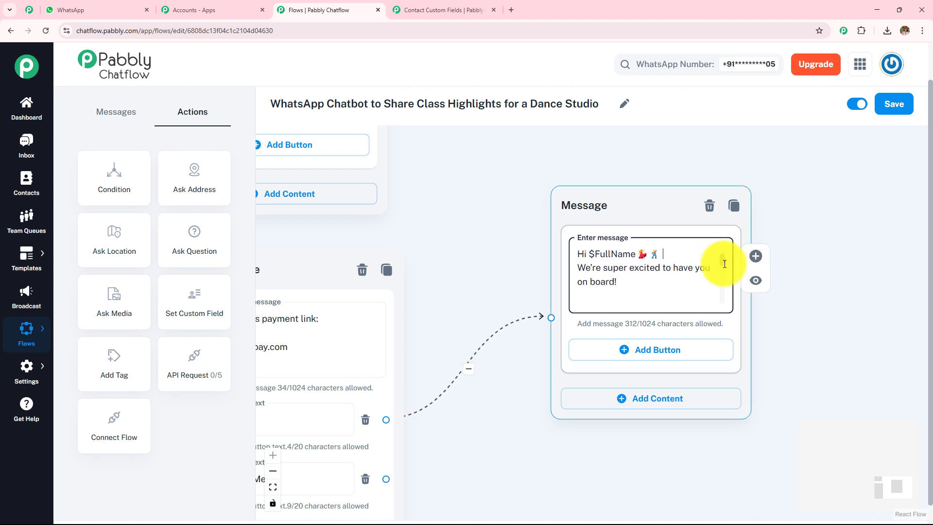
mouse_move(724, 264)
left_mouse_down()
mouse_move(722, 296)
mouse_move(714, 250)
left_mouse_up()
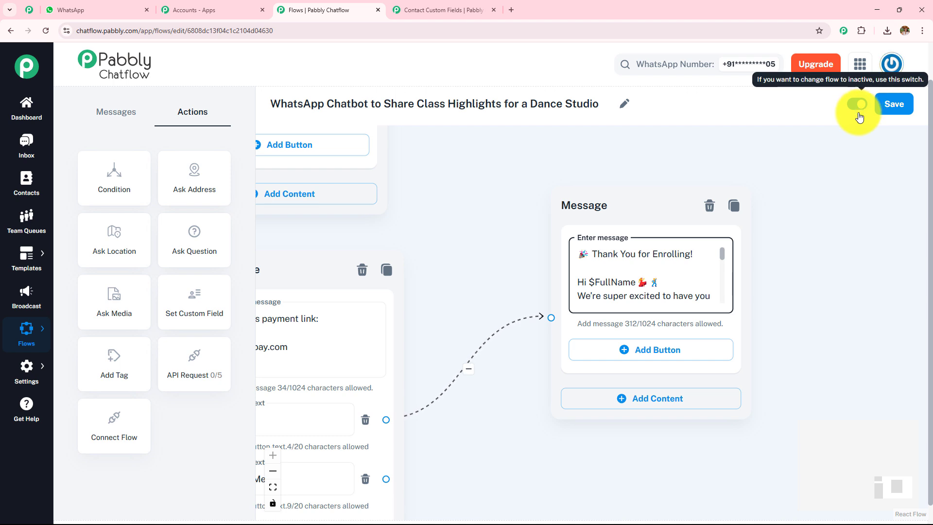
left_click(858, 105)
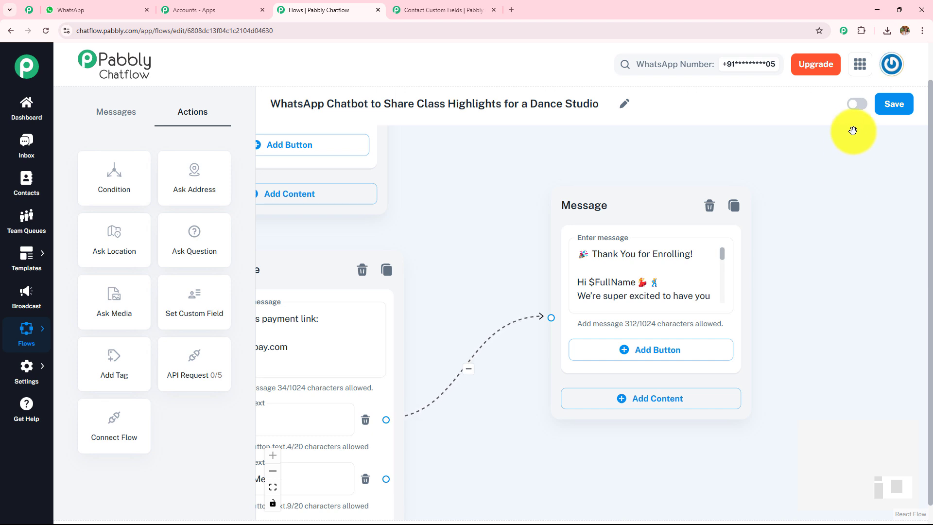
left_click(856, 104)
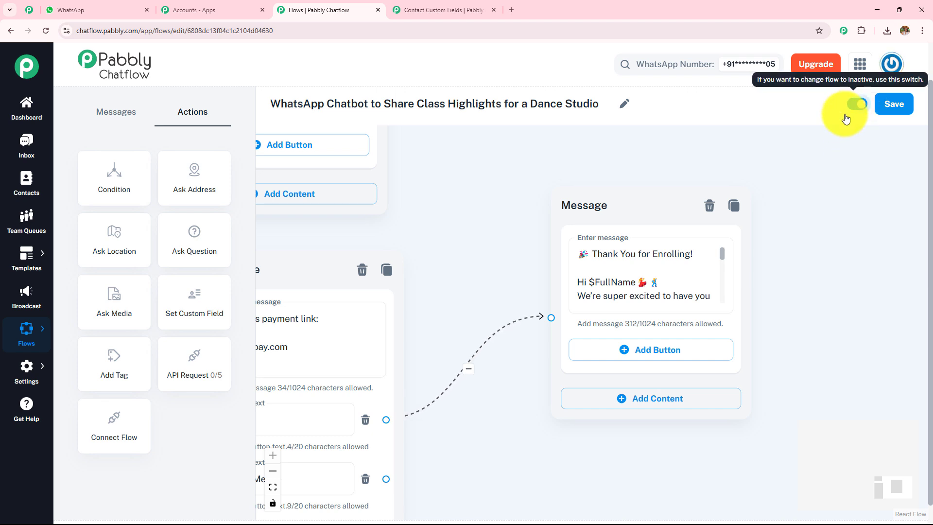
left_click(894, 105)
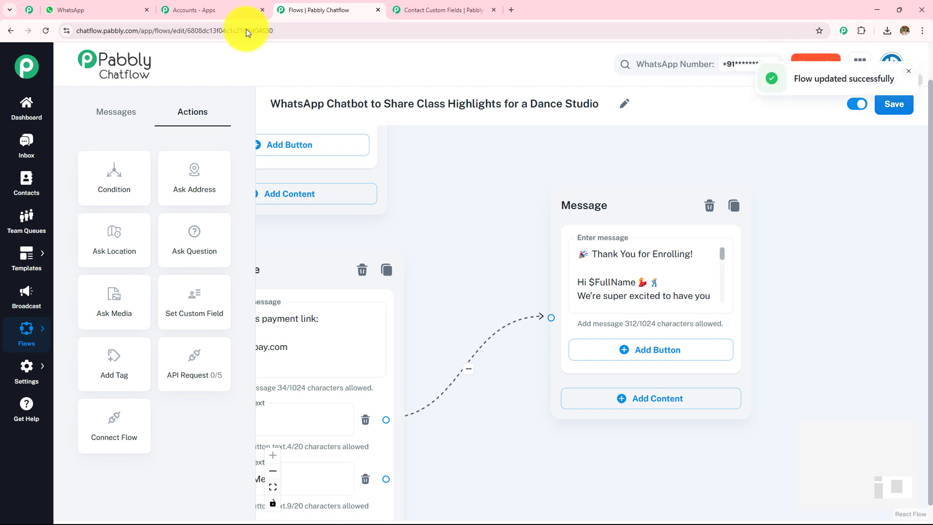
Step: Switch to WhatsApp Web, send the chatbot "Hey, i want to get dance class clips" and choose Watch a Clip from its welcome menu
left_click(98, 10)
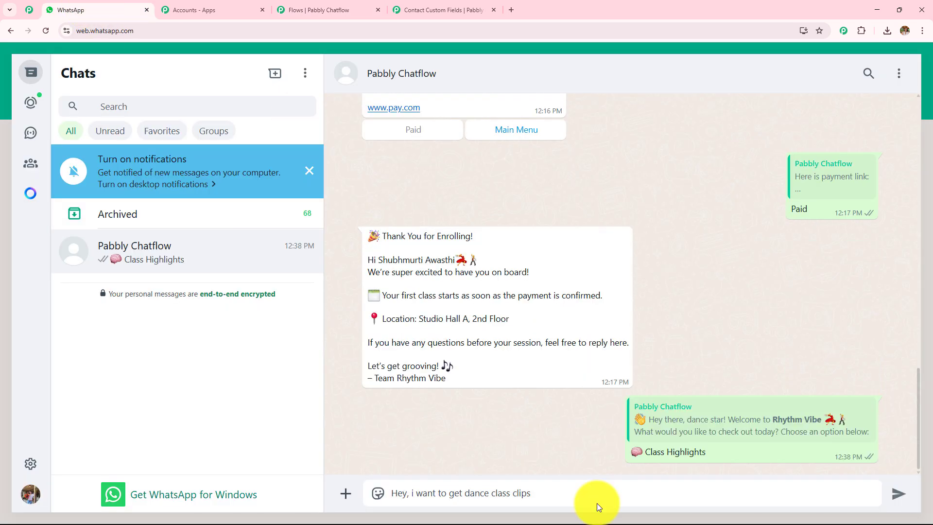
key("Return")
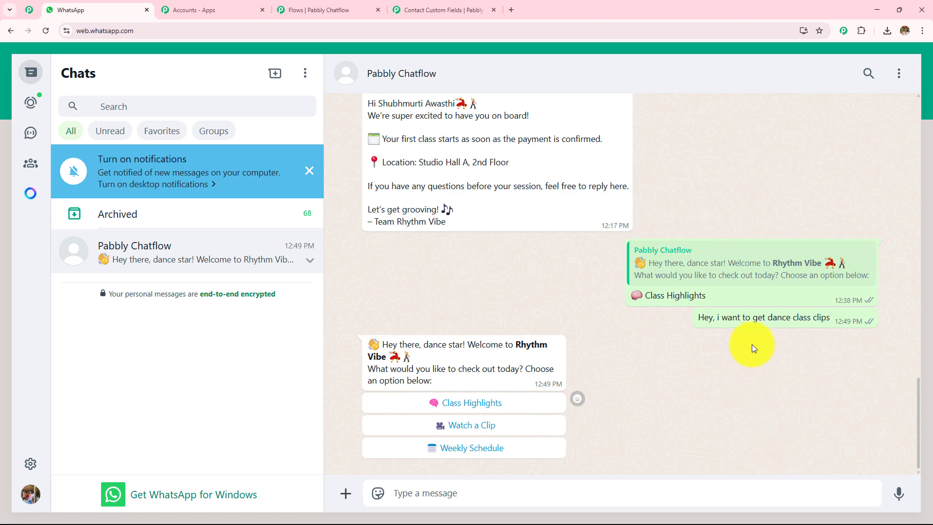
left_click(450, 426)
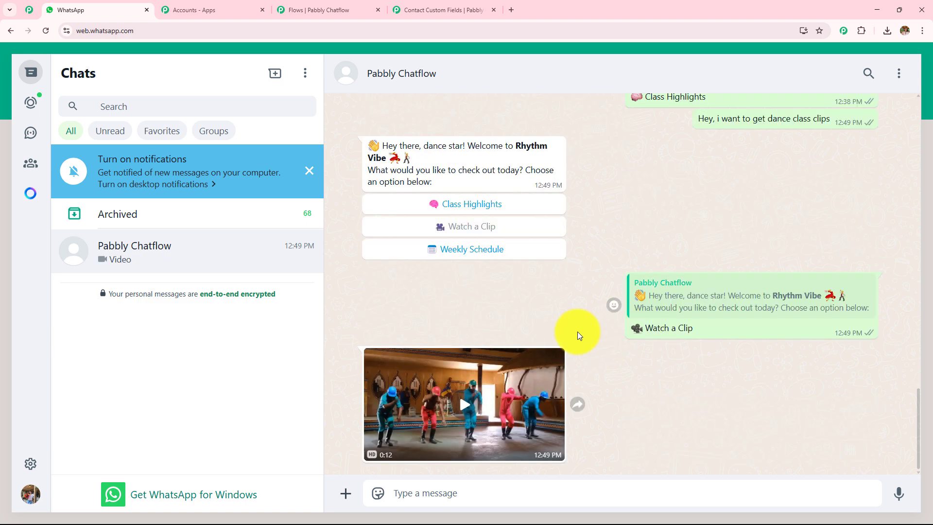
Step: Preview the second dance video, answer Yes to its enrollment question and check the weekly schedule reply
left_click(467, 361)
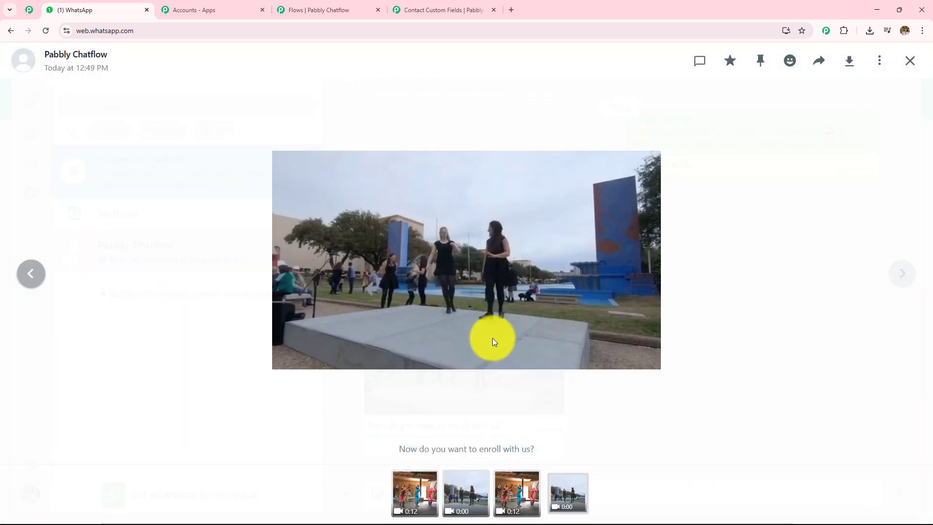
left_click(908, 62)
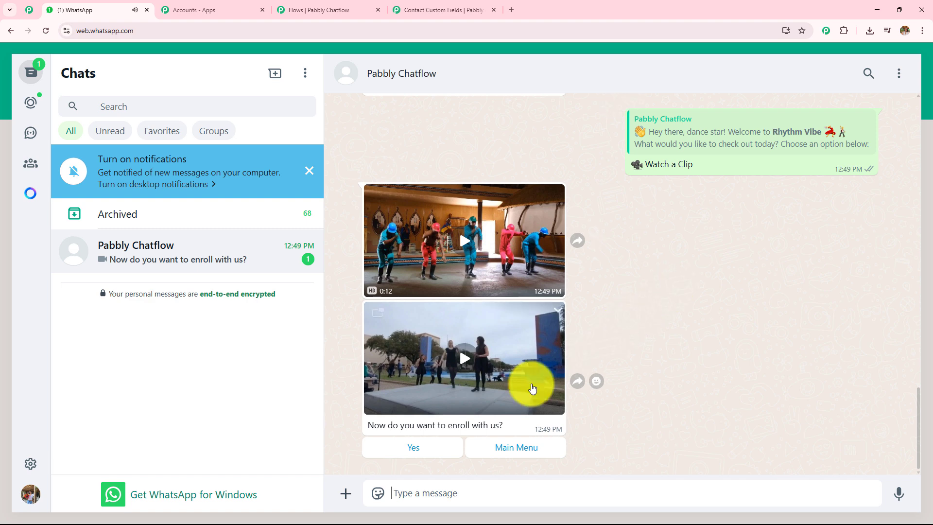
left_click(415, 447)
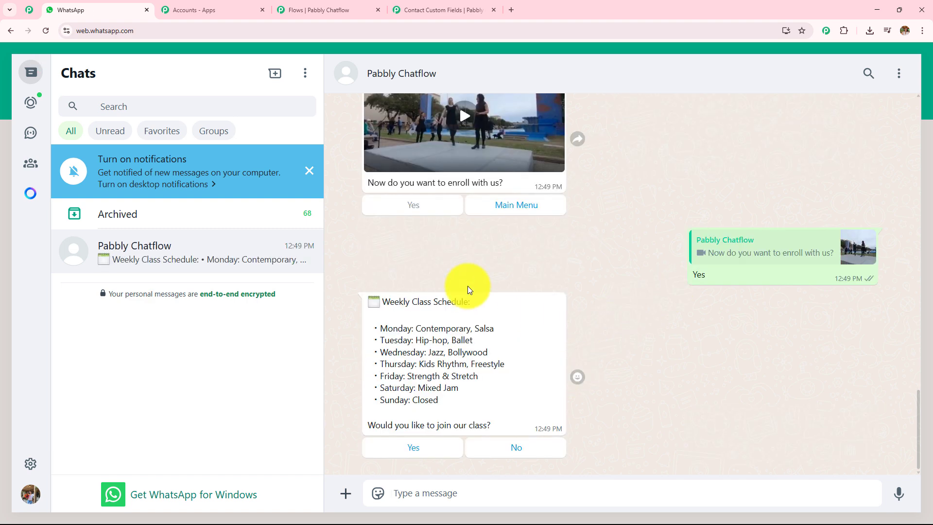
left_click_drag(389, 301, 509, 394)
Step: Choose Class Highlights from the welcome message and answer Yes to the enrollment question under the salsa image
scroll(508, 394, "up", 12)
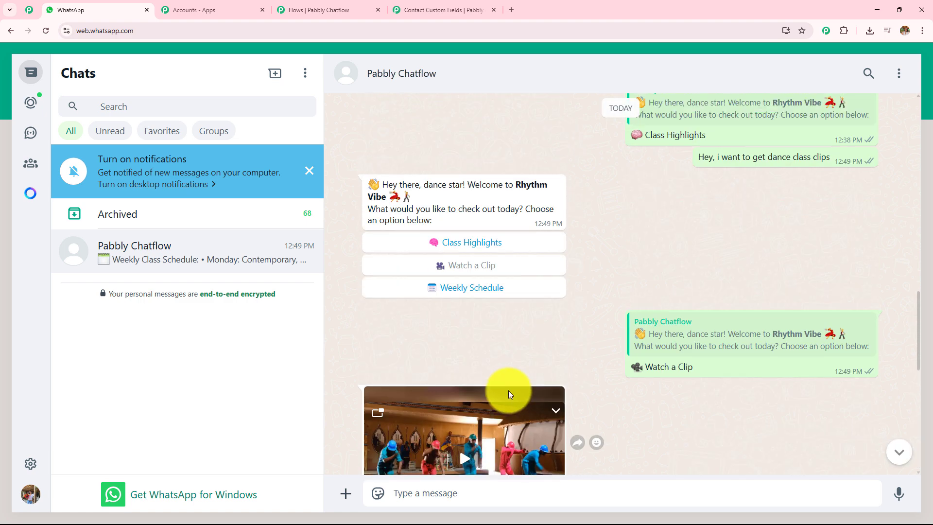
left_click(469, 283)
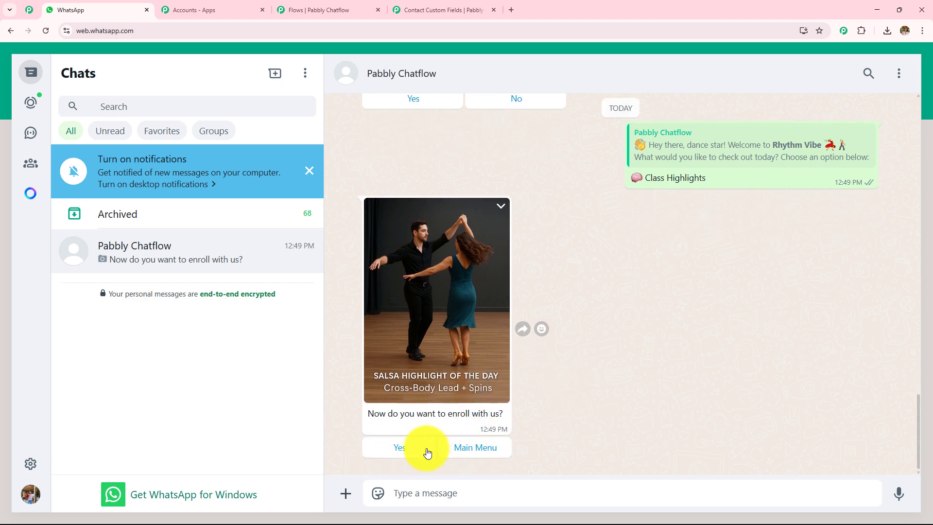
left_click(423, 447)
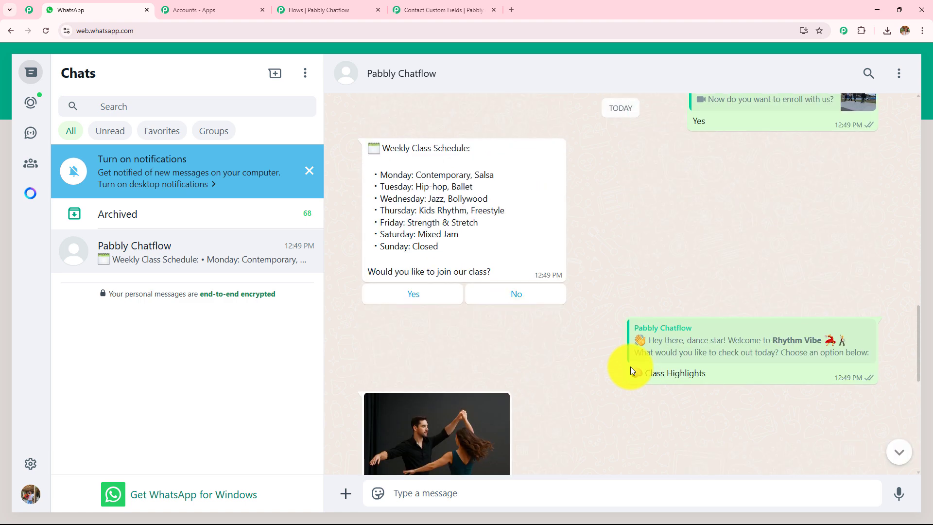
Step: Choose Weekly Schedule from the welcome message and answer Yes to joining the class
scroll(630, 366, "up", 10)
left_click(465, 271)
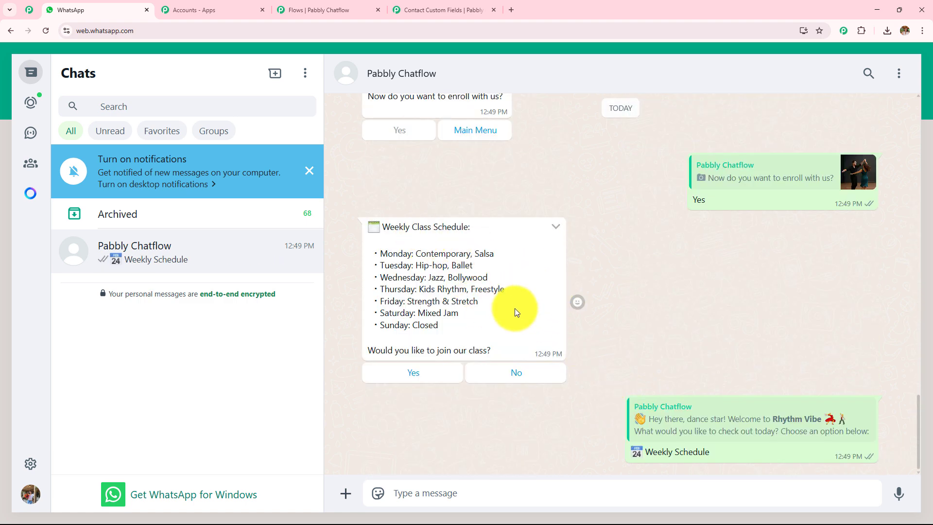
left_click(428, 195)
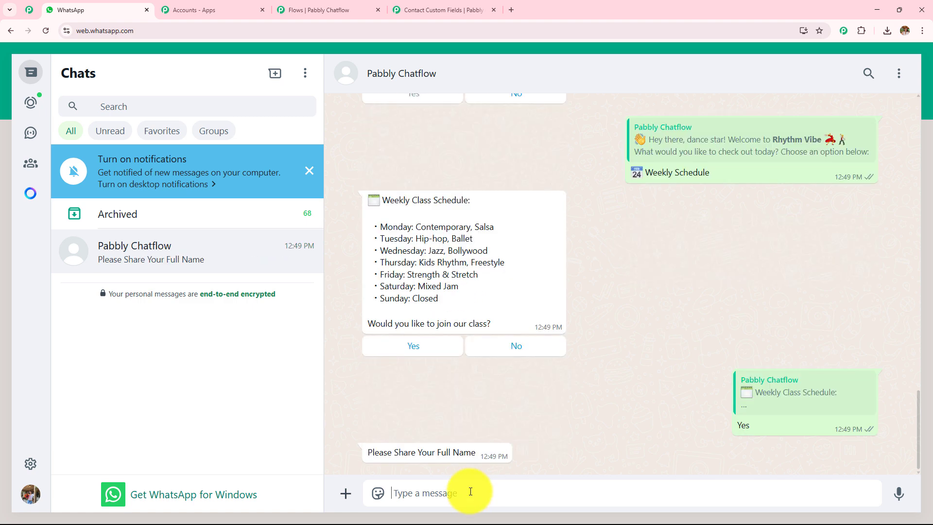
Step: Reply with the customer's full name, answer Paid under the payment link, and check the name in the thank-you greeting
type("Shubhmurti")
key("Return")
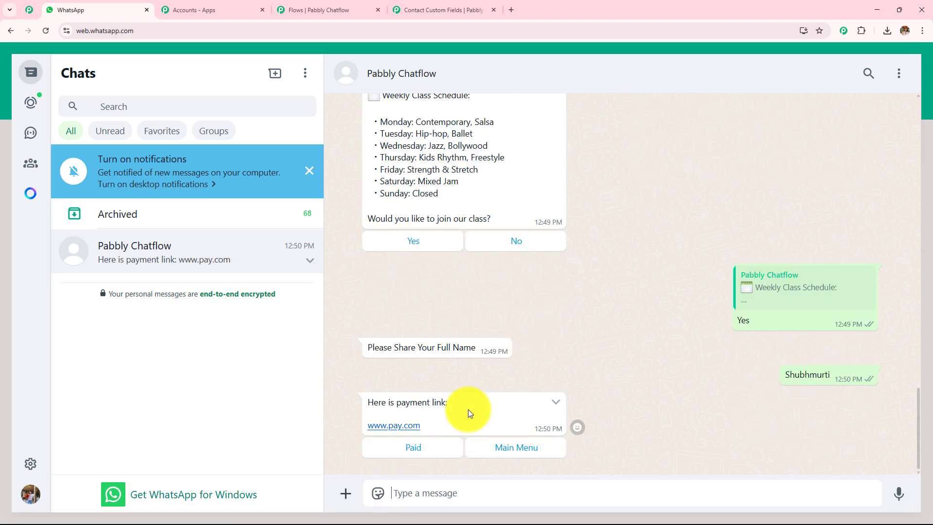
left_click(427, 451)
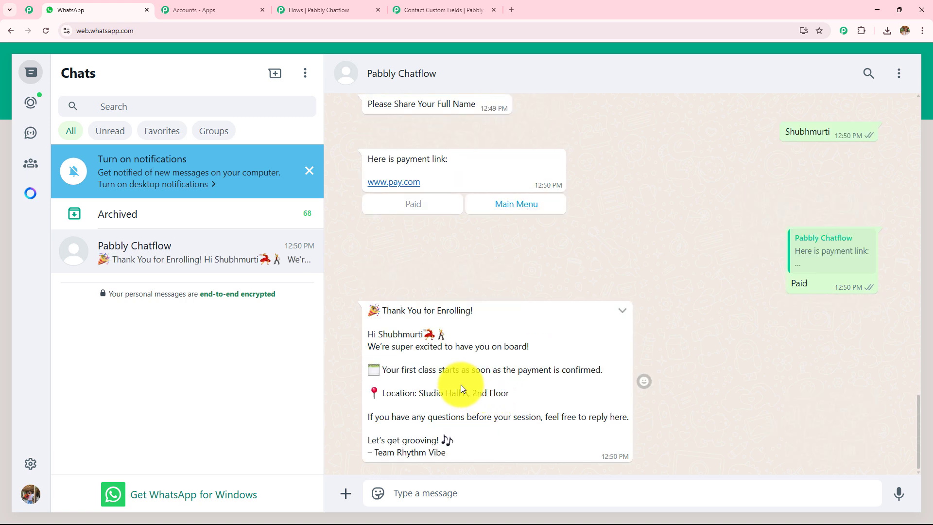
left_click_drag(378, 334, 486, 334)
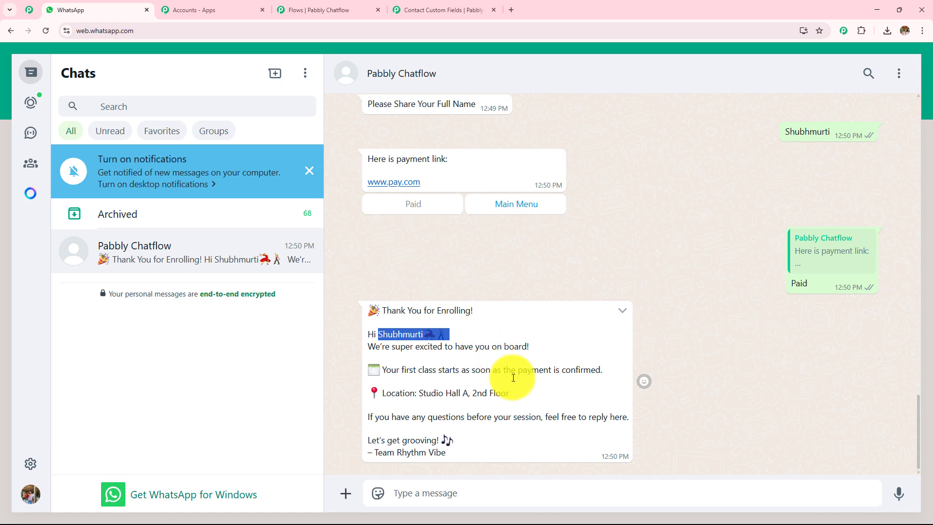
scroll(530, 391, "up", 15)
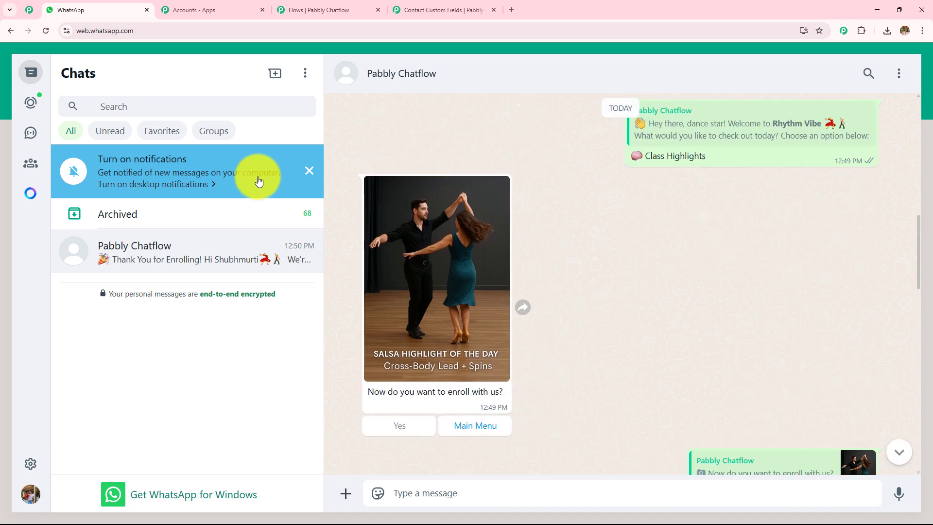
Step: Return to the Pabbly Chatflow flow editor and review the flow from the thank-you message back to the Flow Start node
left_click(339, 9)
scroll(512, 263, "down", 5)
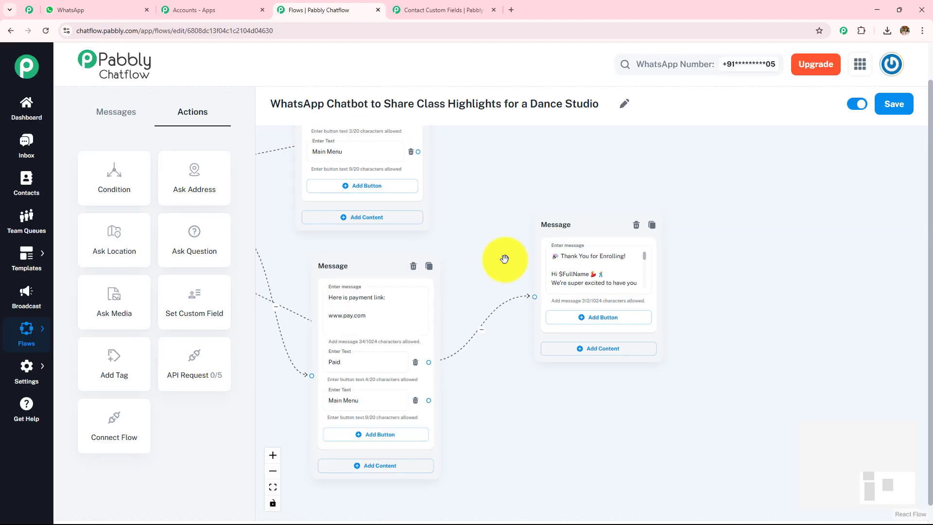
scroll(633, 271, "up", 3)
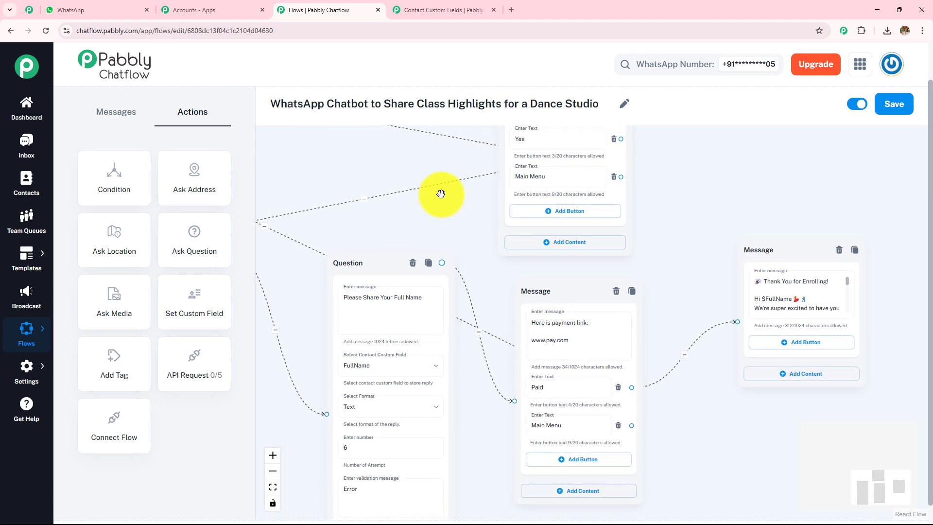
left_click_drag(427, 204, 637, 311)
scroll(575, 232, "down", 3)
left_click_drag(618, 230, 699, 360)
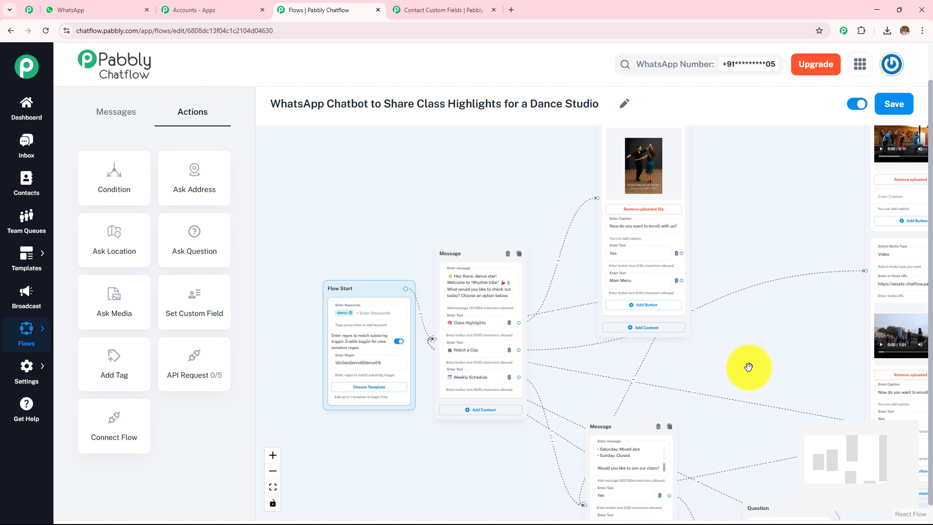
scroll(747, 367, "up", 3)
left_click_drag(720, 369, 845, 384)
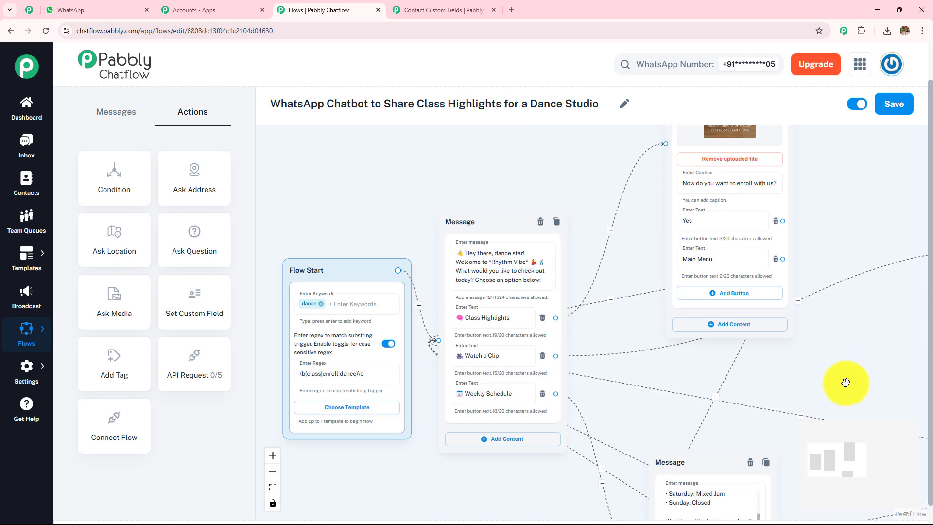